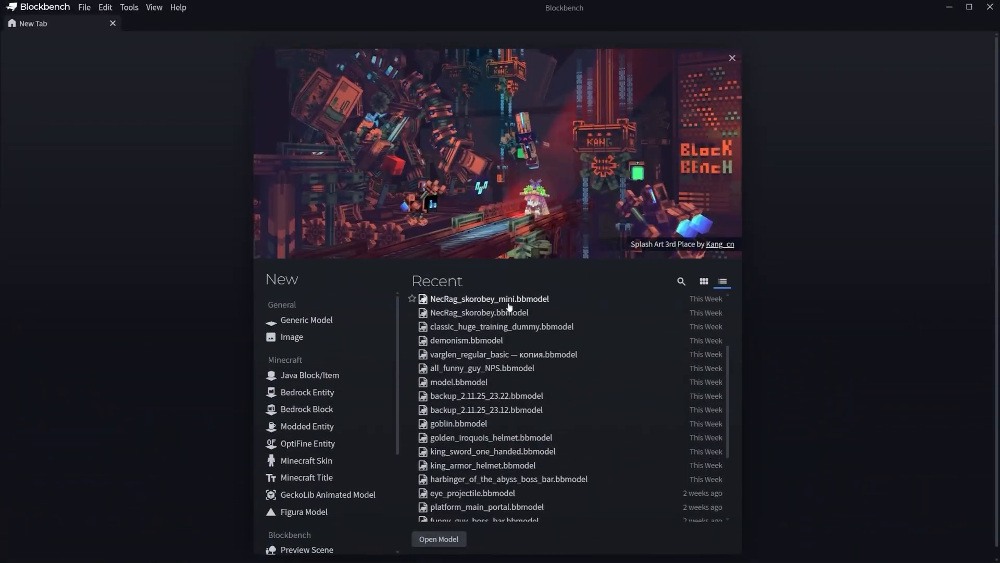
Create a new Java Block/Item project with format version 1.21.6+.
{"action": "left_click", "coordinate": [301, 377]}
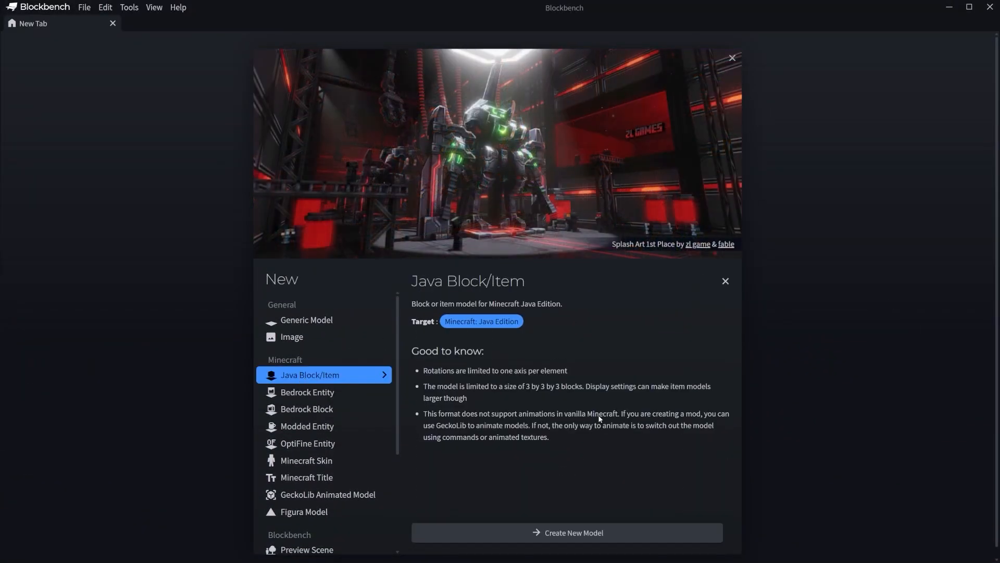
{"action": "left_click", "coordinate": [578, 537]}
{"action": "left_click", "coordinate": [473, 133]}
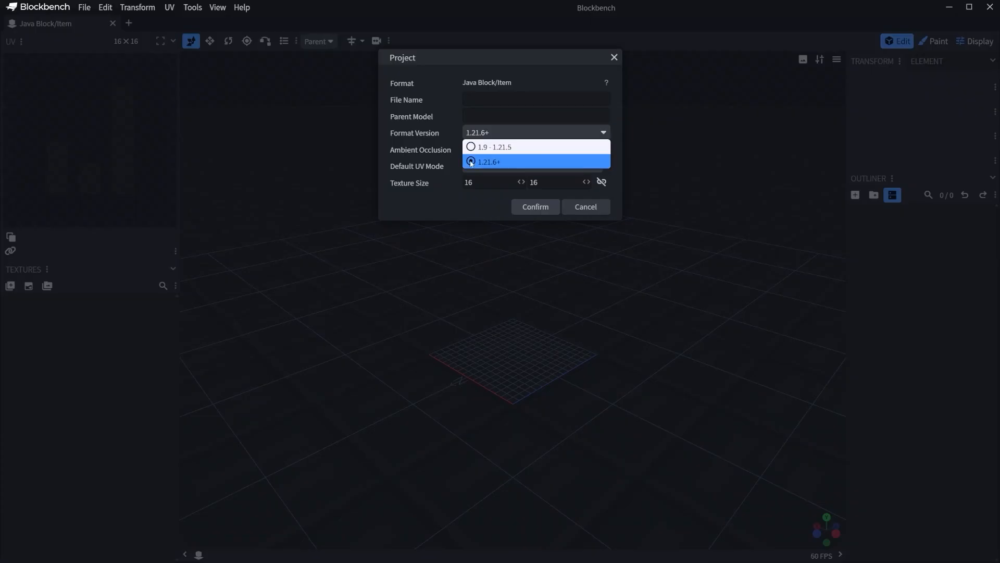
{"action": "left_click", "coordinate": [495, 162]}
{"action": "left_click", "coordinate": [528, 208]}
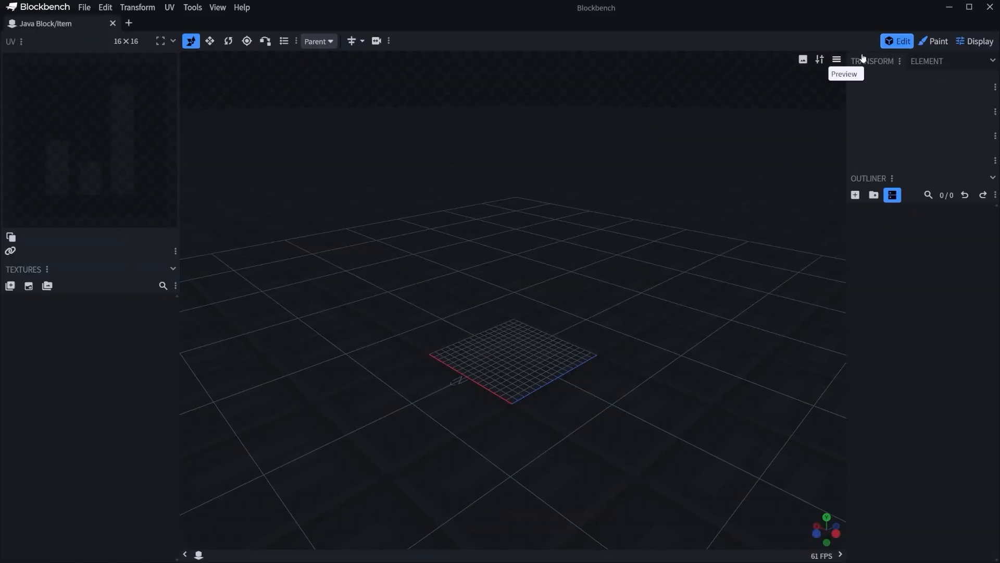
Switch to display mode and look through the preview slots, including head, ground, frame and the last inventory-style slot.
{"action": "left_click", "coordinate": [935, 42]}
{"action": "left_click", "coordinate": [968, 45]}
{"action": "left_click_drag", "start_coordinate": [750, 344], "coordinate": [764, 327]}
{"action": "left_click", "coordinate": [30, 82]}
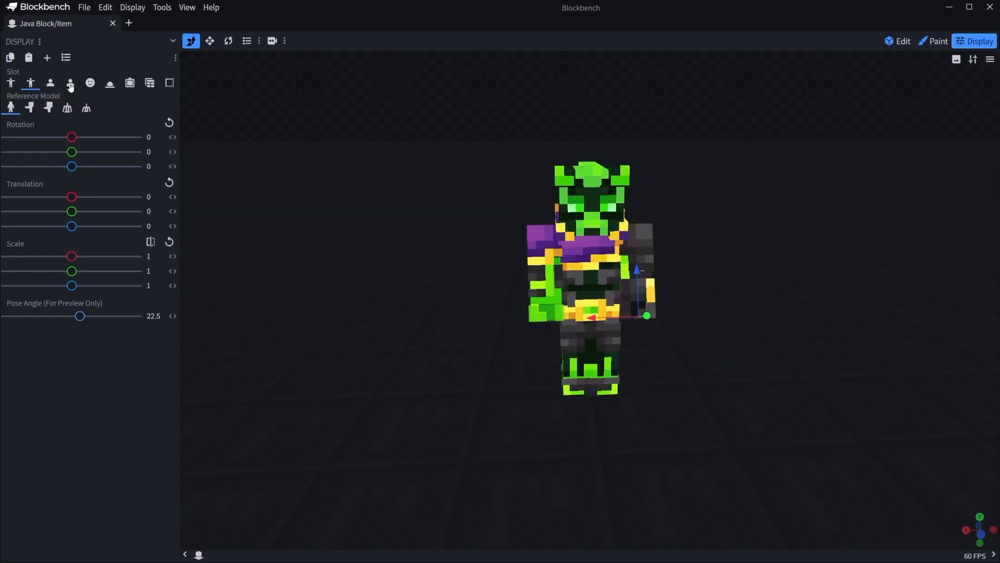
{"action": "left_click", "coordinate": [50, 82]}
{"action": "left_click", "coordinate": [90, 83]}
{"action": "left_click", "coordinate": [110, 83]}
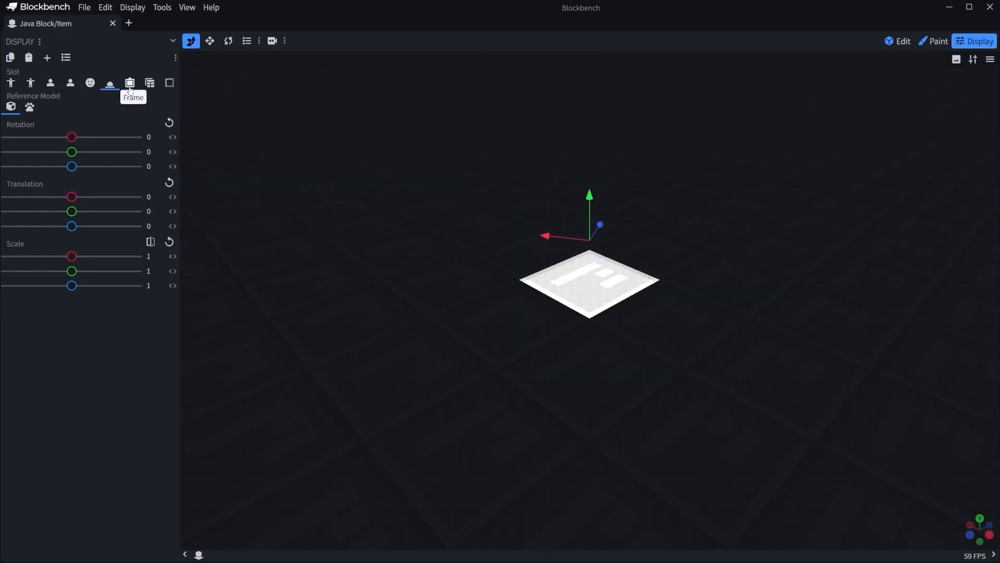
{"action": "left_click", "coordinate": [130, 84]}
{"action": "left_click", "coordinate": [150, 83]}
{"action": "left_click", "coordinate": [165, 85]}
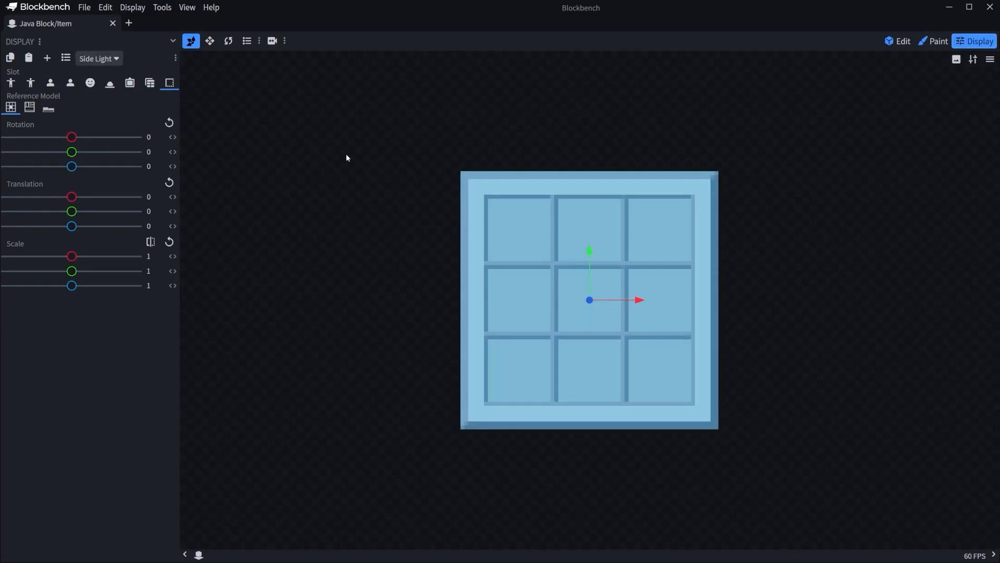
Return to edit mode and add the sword close-up artwork as a reference image in the viewport's upper-right corner.
{"action": "left_click", "coordinate": [898, 41]}
{"action": "left_click", "coordinate": [821, 60]}
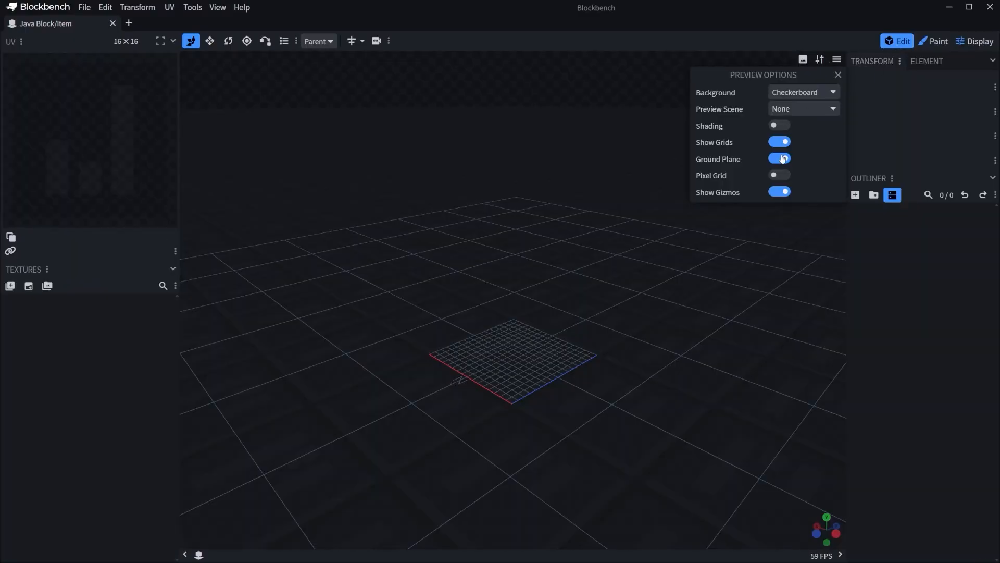
{"action": "left_click", "coordinate": [838, 74]}
{"action": "left_click", "coordinate": [842, 62]}
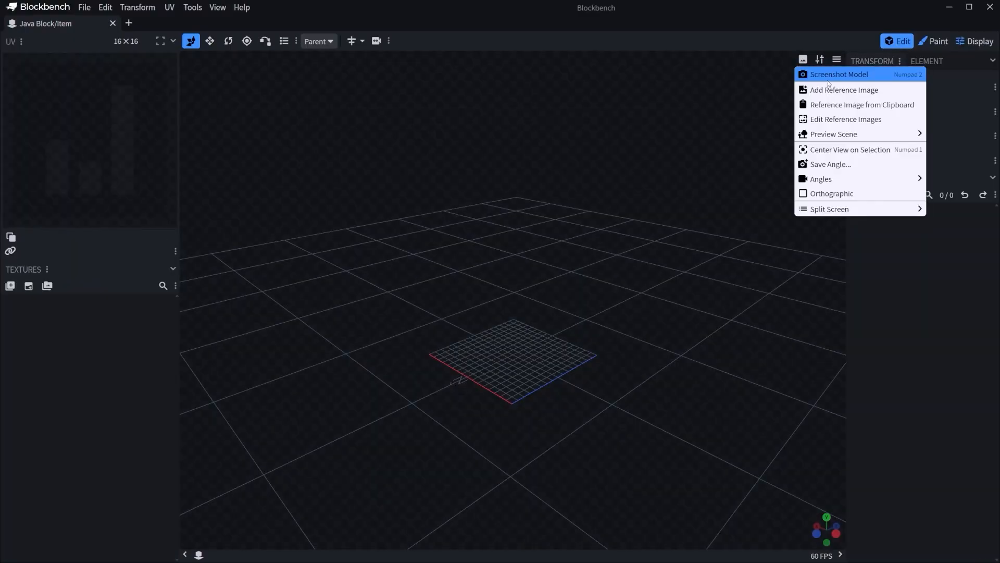
{"action": "left_click", "coordinate": [844, 101]}
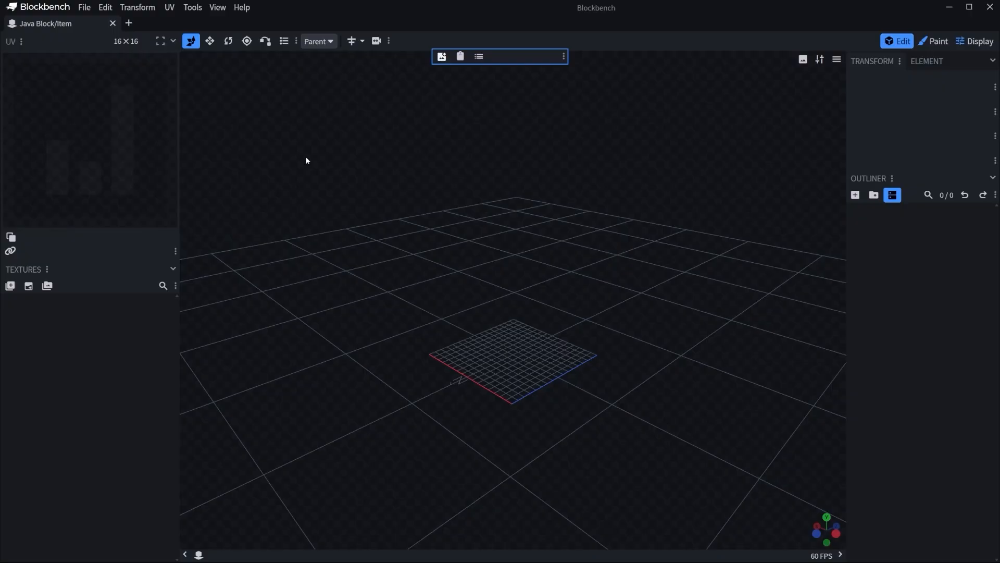
{"action": "double_click", "coordinate": [425, 183]}
{"action": "left_click", "coordinate": [461, 121]}
{"action": "left_click_drag", "start_coordinate": [675, 317], "coordinate": [790, 35]}
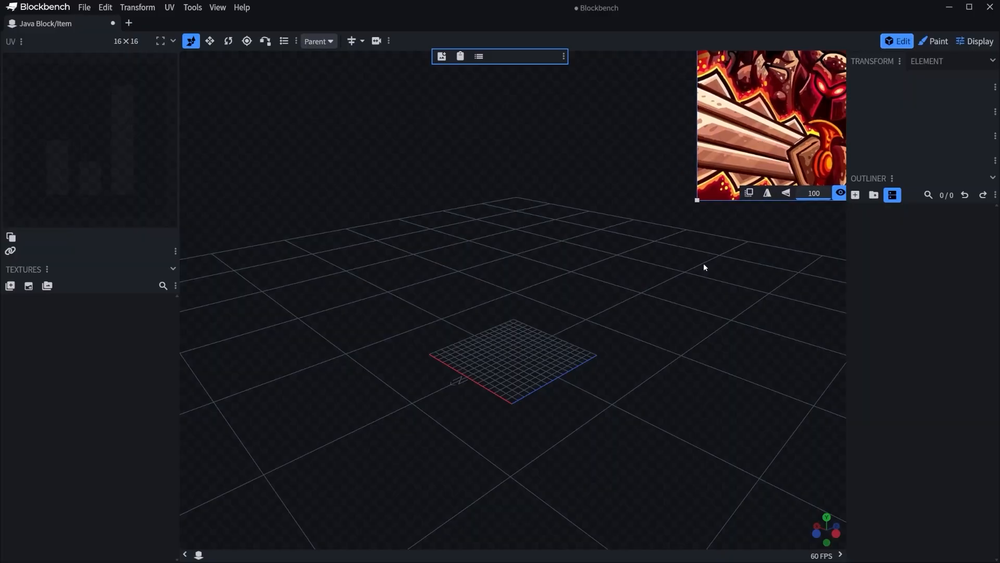
Add the Kingdom Rush Vengeance artwork as a second reference image, enlarged in the viewport's upper-left corner with the armoured character visible.
{"action": "left_click", "coordinate": [704, 266]}
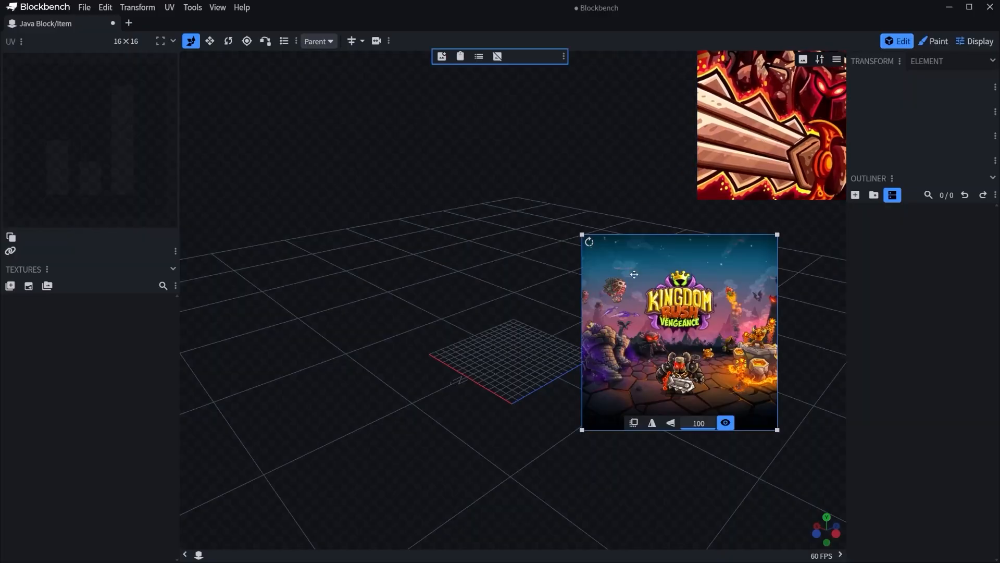
{"action": "left_click_drag", "start_coordinate": [657, 302], "coordinate": [267, 96]}
{"action": "left_click_drag", "start_coordinate": [387, 223], "coordinate": [537, 371]}
{"action": "left_click_drag", "start_coordinate": [477, 313], "coordinate": [375, 162]}
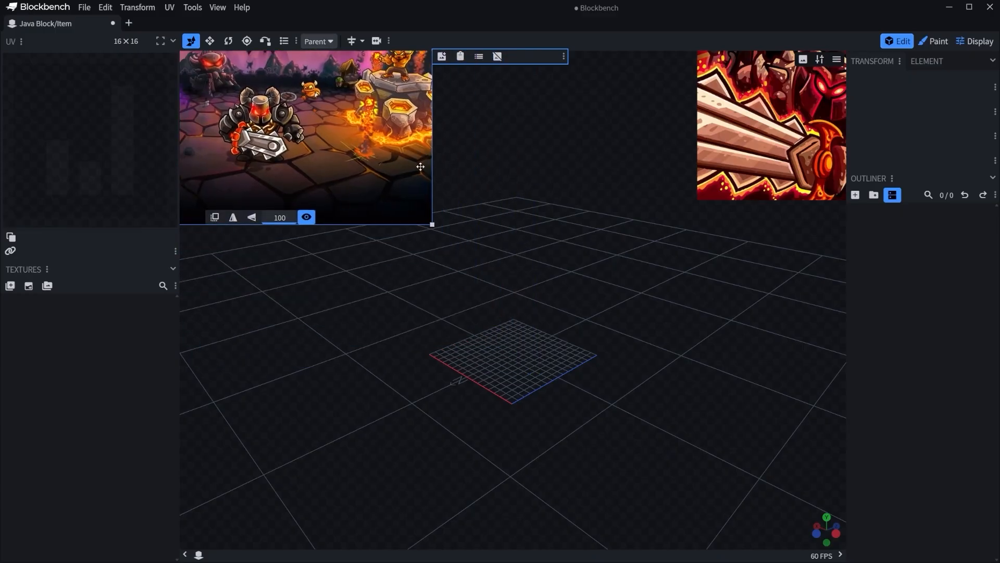
{"action": "left_click_drag", "start_coordinate": [433, 224], "coordinate": [462, 239]}
{"action": "left_click_drag", "start_coordinate": [369, 187], "coordinate": [346, 165]}
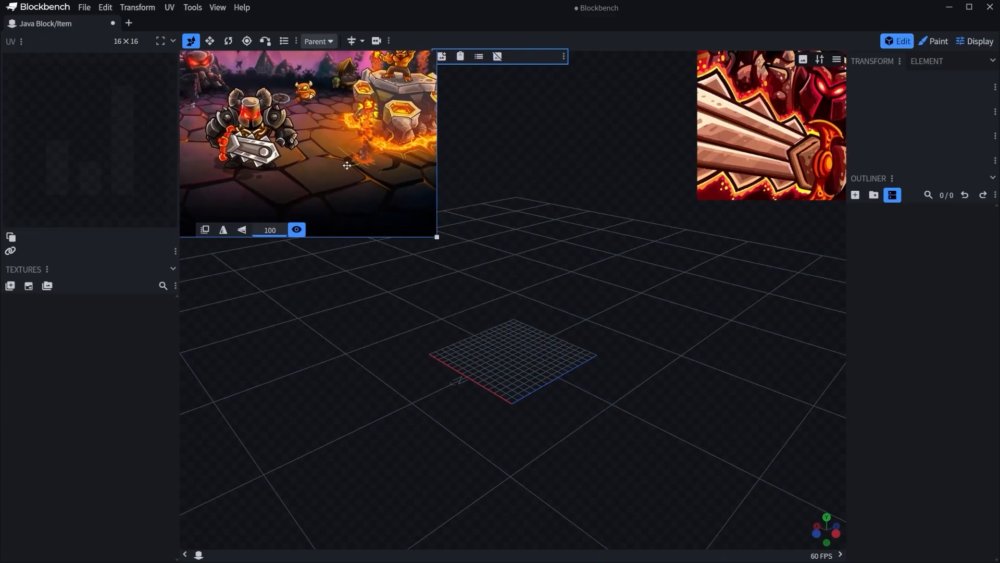
{"action": "left_click", "coordinate": [515, 222]}
Add a cube and move it to the centre of the grid at position 7, 0, 7.
{"action": "left_click_drag", "start_coordinate": [515, 225], "coordinate": [539, 253]}
{"action": "left_click_drag", "start_coordinate": [589, 292], "coordinate": [626, 309]}
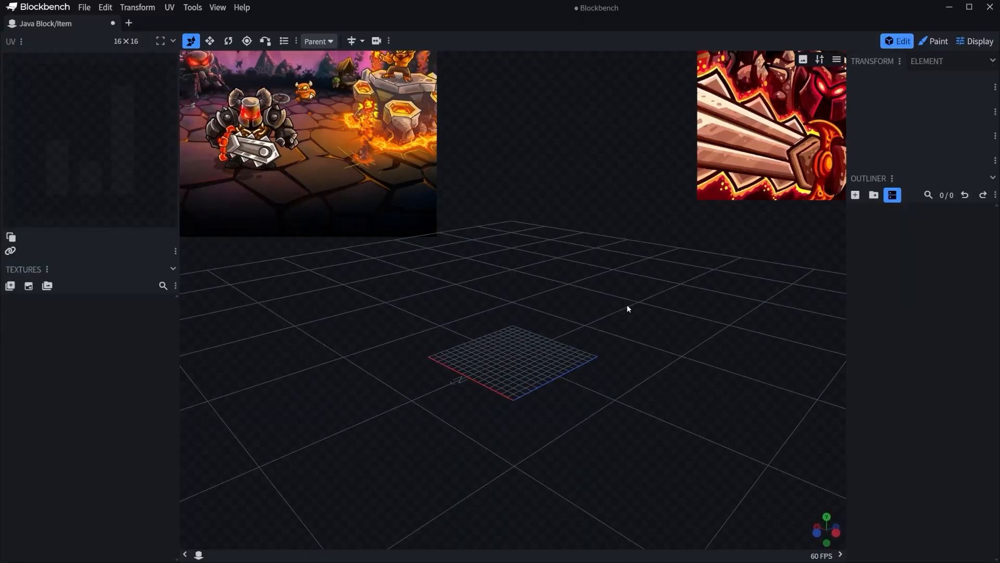
{"action": "left_click", "coordinate": [854, 196]}
{"action": "left_click_drag", "start_coordinate": [684, 305], "coordinate": [431, 341]}
{"action": "left_click_drag", "start_coordinate": [698, 342], "coordinate": [639, 357]}
{"action": "left_click_drag", "start_coordinate": [475, 321], "coordinate": [558, 278]}
Stretch the cube upward to a height of 7.
{"action": "left_click_drag", "start_coordinate": [624, 286], "coordinate": [683, 248]}
{"action": "key", "text": "s"}
{"action": "right_click_drag", "start_coordinate": [655, 265], "coordinate": [666, 351]}
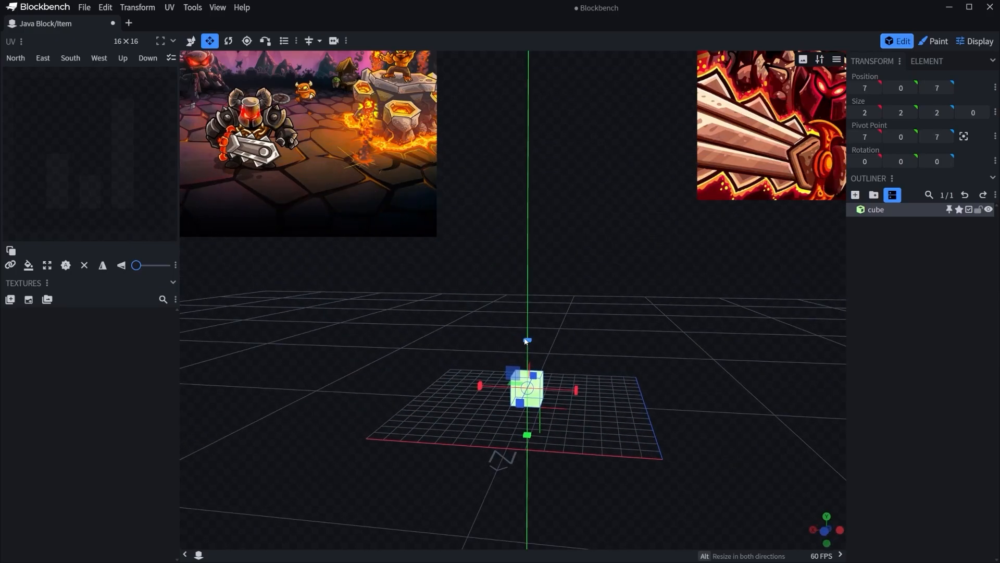
{"action": "left_click_drag", "start_coordinate": [548, 274], "coordinate": [572, 336]}
Centre the tall cube's pivot point and rotate it 45 degrees about the Y axis.
{"action": "key", "text": "r"}
{"action": "key", "text": "c"}
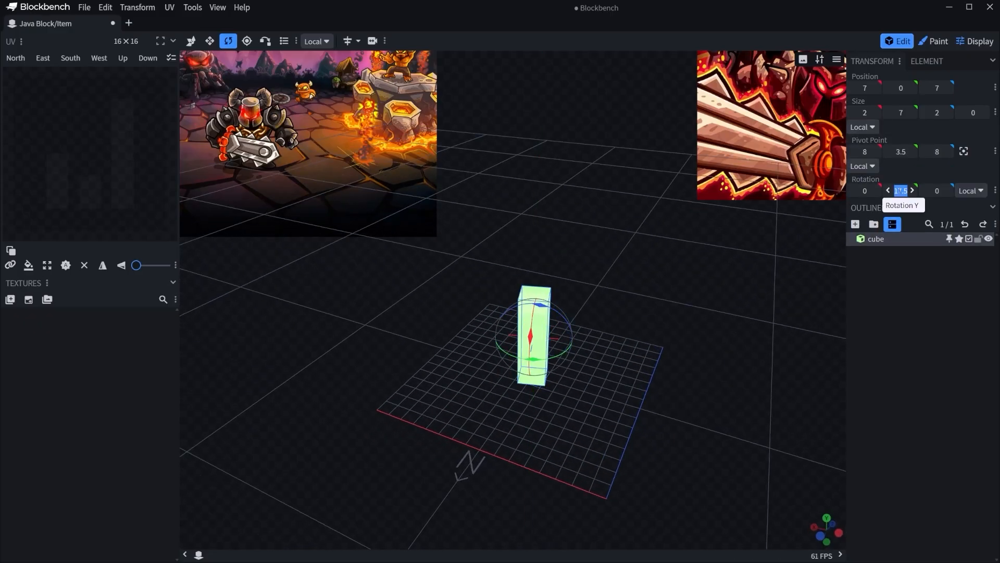
{"action": "left_click", "coordinate": [668, 324]}
{"action": "left_click_drag", "start_coordinate": [668, 323], "coordinate": [709, 282]}
{"action": "left_click", "coordinate": [528, 344]}
{"action": "key", "text": "v"}
Add a second cube with an inflate of 0.25, centre its pivot and rotate it 45 degrees about the Z axis.
{"action": "scroll", "coordinate": [655, 357], "scroll_direction": "down", "scroll_amount": 5}
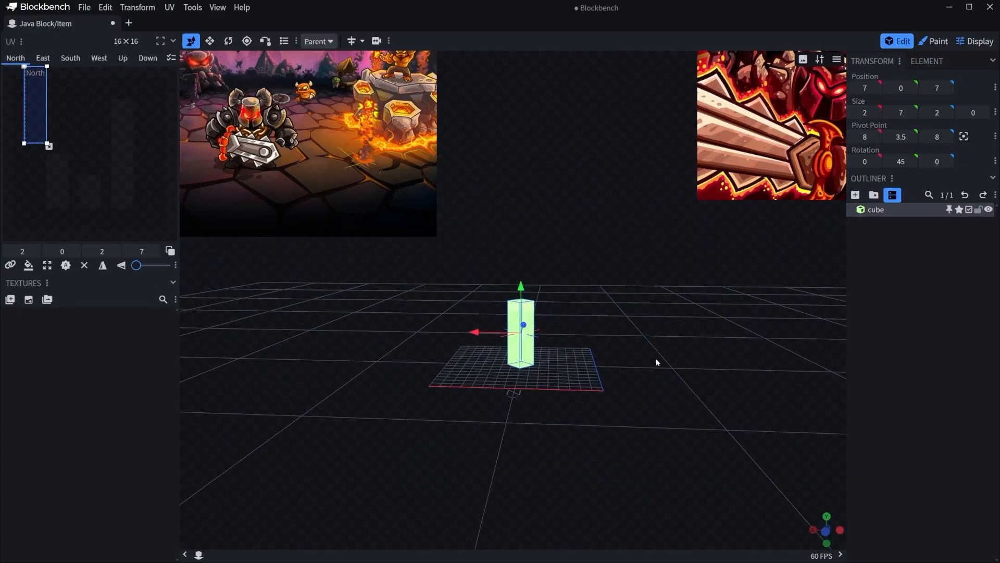
{"action": "left_click_drag", "start_coordinate": [656, 354], "coordinate": [645, 359]}
{"action": "scroll", "coordinate": [645, 360], "scroll_direction": "up", "scroll_amount": 5}
{"action": "left_click_drag", "start_coordinate": [636, 399], "coordinate": [746, 244]}
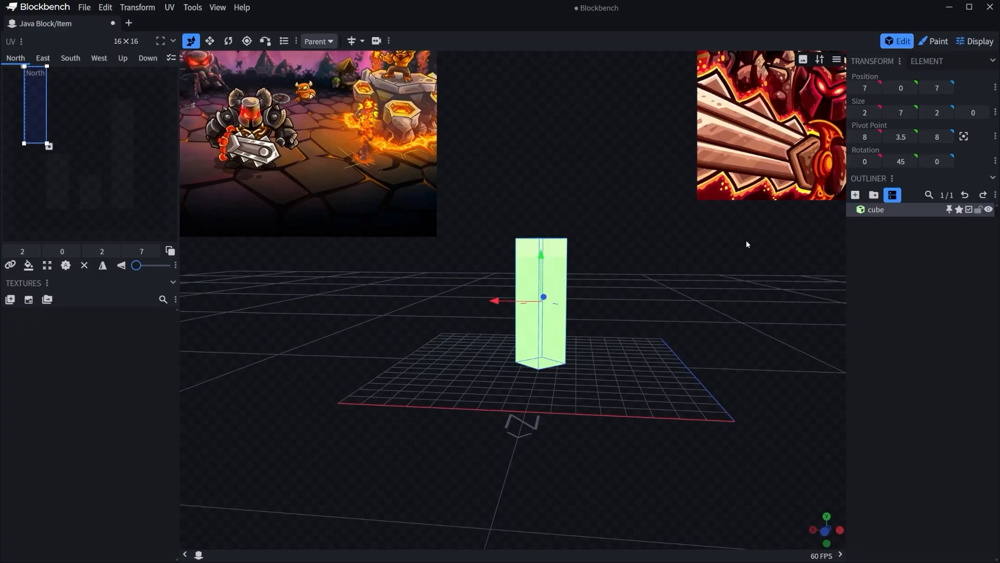
{"action": "left_click", "coordinate": [854, 200]}
{"action": "scroll", "coordinate": [680, 388], "scroll_direction": "down", "scroll_amount": 2}
{"action": "left_click_drag", "start_coordinate": [630, 378], "coordinate": [652, 318]}
{"action": "key", "text": "r"}
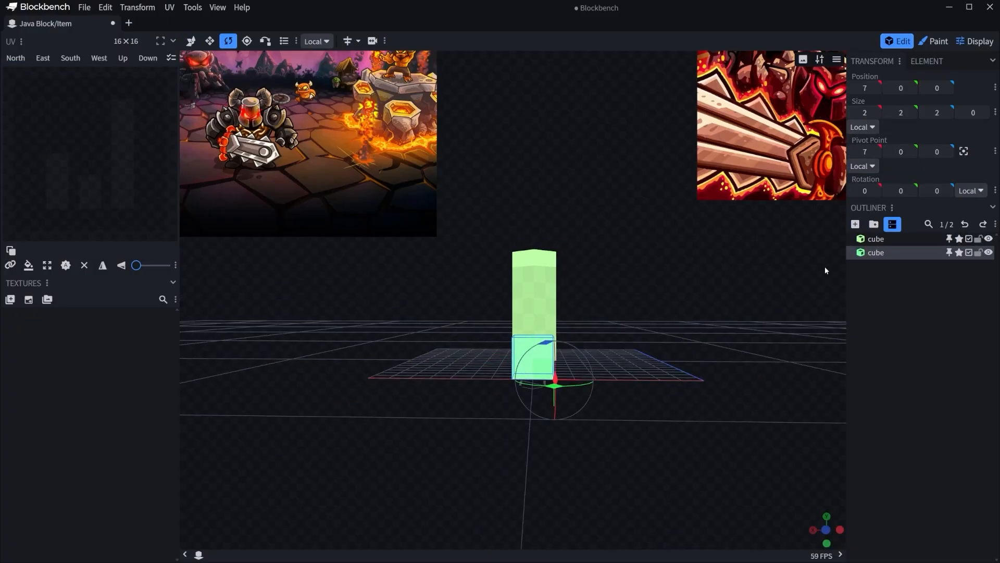
{"action": "left_click_drag", "start_coordinate": [537, 319], "coordinate": [556, 329]}
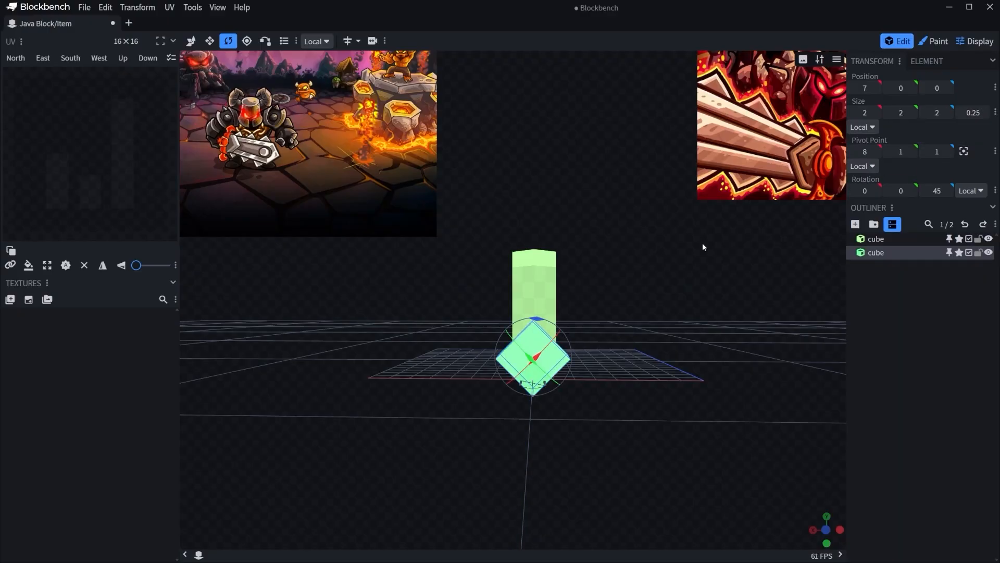
Move the rotated diamond cube along Z to position 7 at the base of the tall cube.
{"action": "key", "text": "v"}
{"action": "left_click_drag", "start_coordinate": [680, 320], "coordinate": [545, 319]}
{"action": "scroll", "coordinate": [505, 339], "scroll_direction": "up", "scroll_amount": 2}
{"action": "left_click_drag", "start_coordinate": [474, 358], "coordinate": [608, 360]}
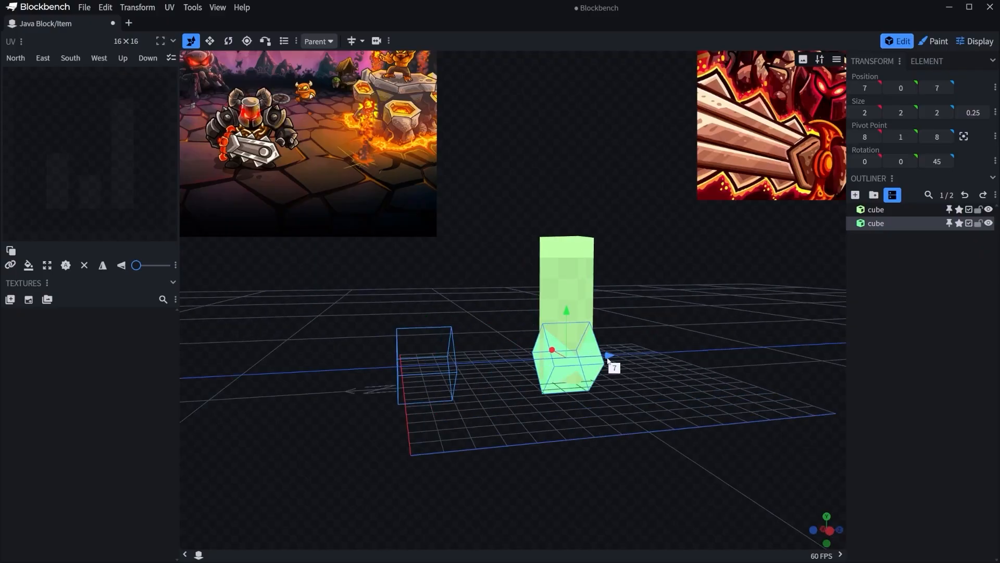
Deepen the diamond cube to 3 along Z and centre it around the tall cube at Z position 6.5.
{"action": "left_click_drag", "start_coordinate": [687, 338], "coordinate": [654, 328]}
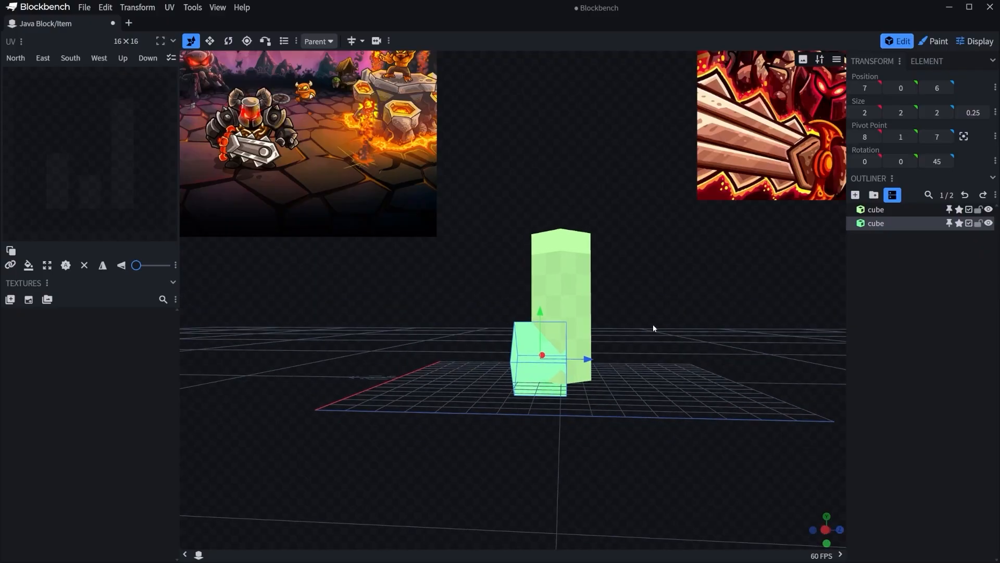
{"action": "left_click_drag", "start_coordinate": [578, 361], "coordinate": [614, 359], "text": "ctrl"}
{"action": "key", "text": "s"}
{"action": "key", "text": "v"}
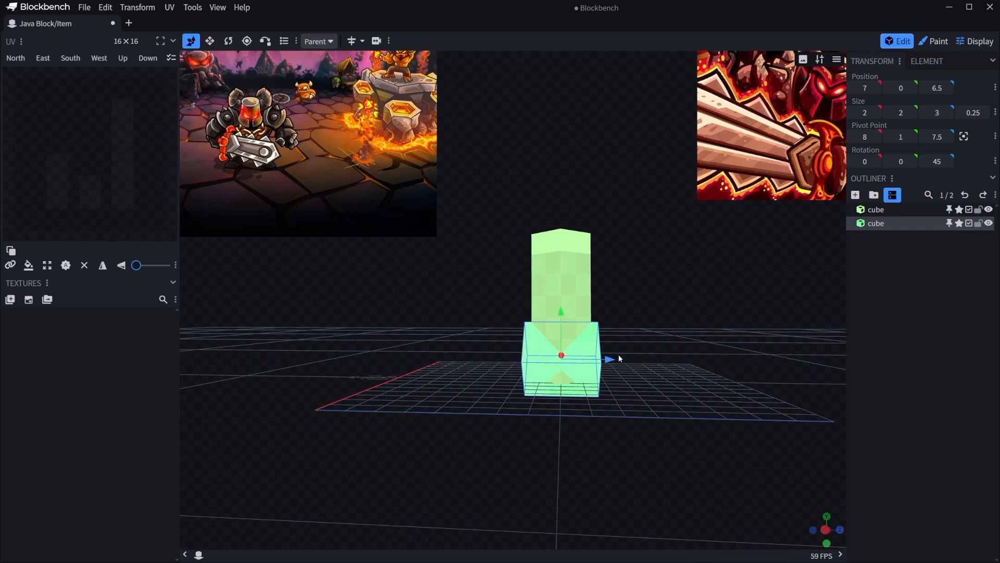
Lower the diamond cube to Y position -1.
{"action": "left_click_drag", "start_coordinate": [685, 341], "coordinate": [647, 360]}
{"action": "left_click_drag", "start_coordinate": [551, 336], "coordinate": [551, 352]}
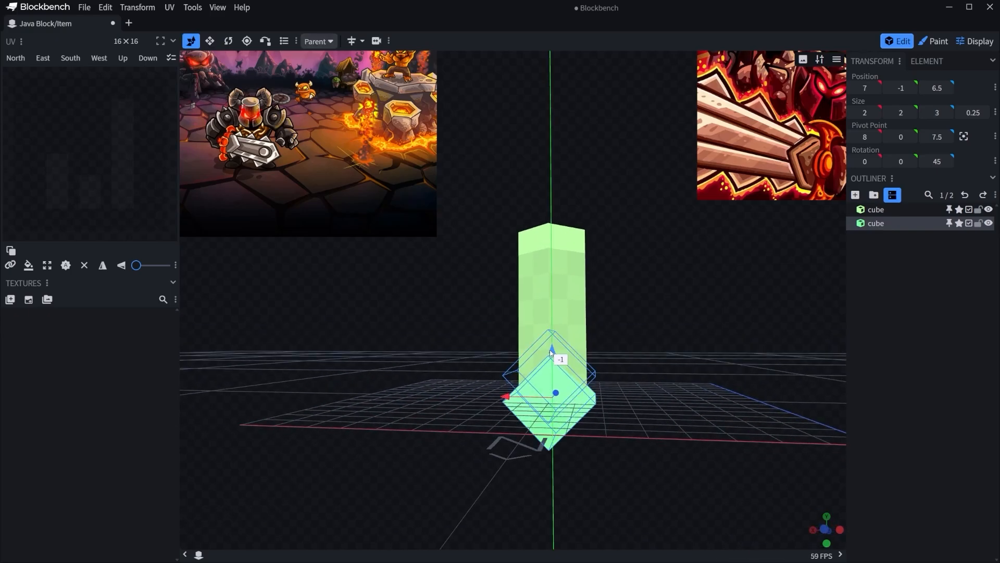
{"action": "mouse_move", "coordinate": [619, 345]}
{"action": "left_mouse_down"}
{"action": "mouse_move", "coordinate": [670, 350]}
{"action": "mouse_move", "coordinate": [634, 351]}
{"action": "left_mouse_up"}
{"action": "left_click", "coordinate": [650, 350]}
{"action": "scroll", "coordinate": [651, 351], "scroll_direction": "down", "scroll_amount": 4}
{"action": "scroll", "coordinate": [634, 352], "scroll_direction": "up", "scroll_amount": 6}
{"action": "right_click_drag", "start_coordinate": [680, 422], "coordinate": [680, 388]}
Duplicate the diamond cube and move the copy down to Y position -4.
{"action": "left_click", "coordinate": [569, 389]}
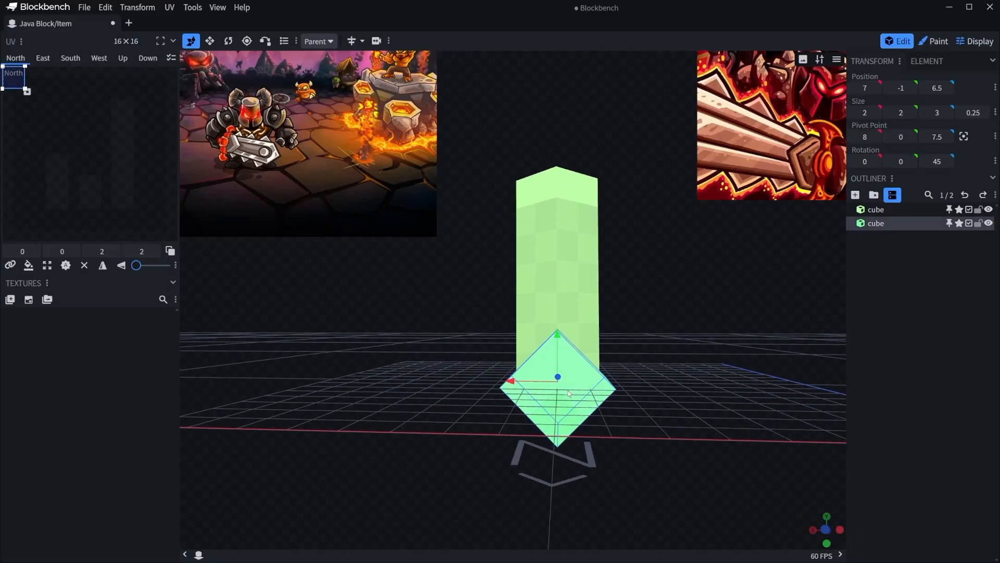
{"action": "right_click", "coordinate": [568, 389]}
{"action": "left_click", "coordinate": [592, 224]}
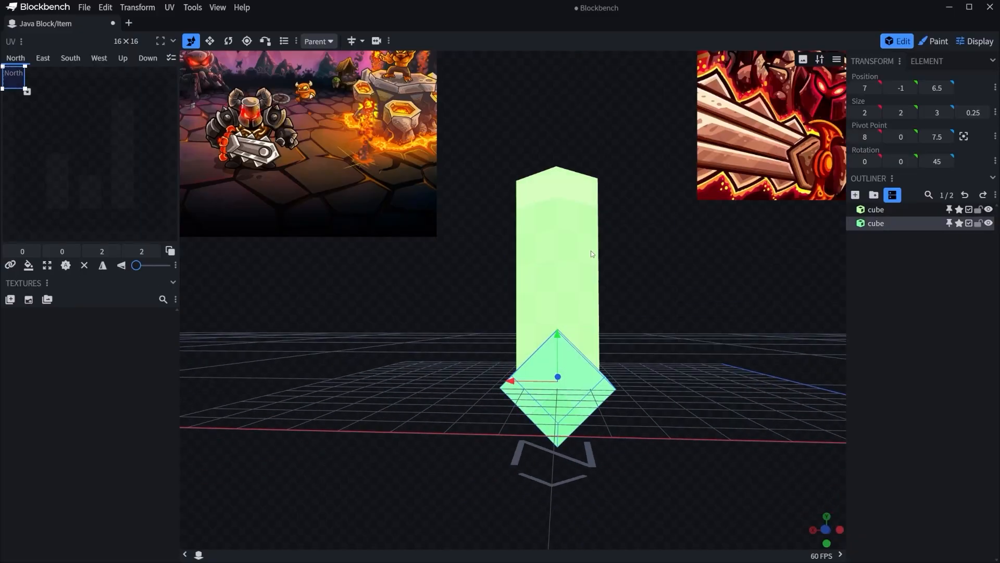
{"action": "scroll", "coordinate": [562, 423], "scroll_direction": "down", "scroll_amount": 3}
{"action": "right_click", "coordinate": [555, 375]}
{"action": "left_click", "coordinate": [583, 235]}
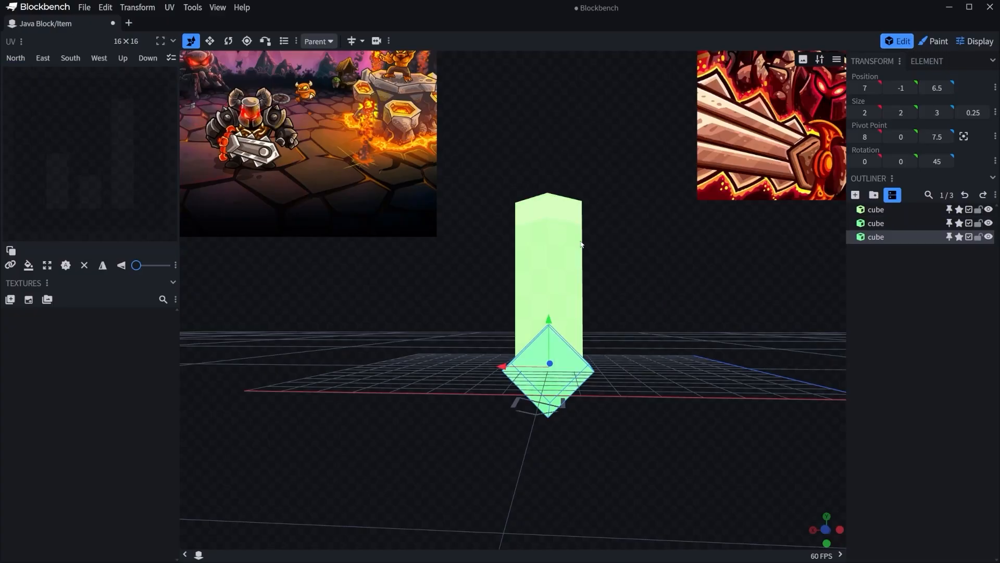
{"action": "left_click_drag", "start_coordinate": [550, 324], "coordinate": [550, 401]}
Reset the lower diamond's inflate to 0 and enlarge it to 3 by 3 by 3.
{"action": "scroll", "coordinate": [551, 401], "scroll_direction": "down", "scroll_amount": 4}
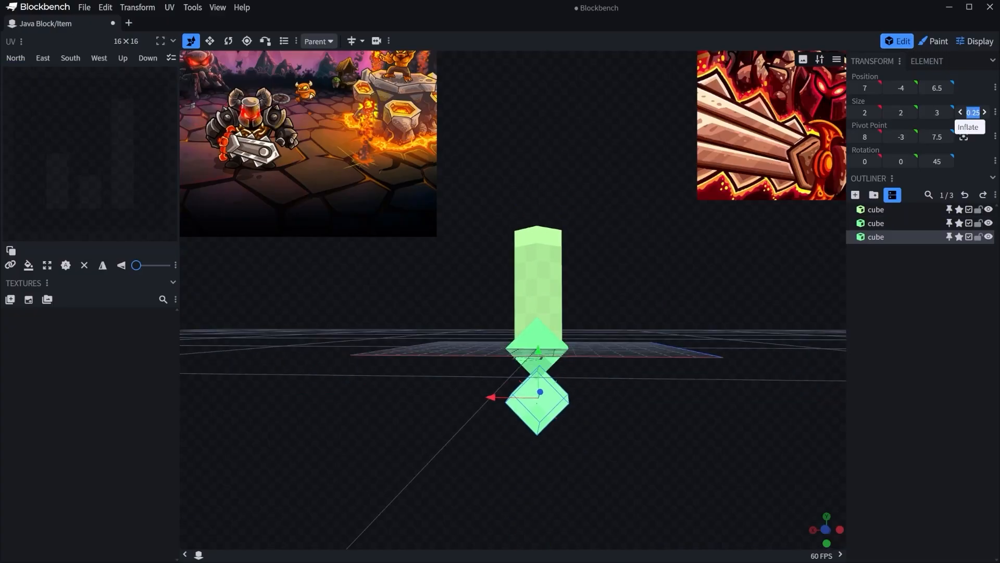
{"action": "scroll", "coordinate": [703, 396], "scroll_direction": "up", "scroll_amount": 4}
{"action": "right_click_drag", "start_coordinate": [699, 409], "coordinate": [694, 360]}
{"action": "key", "text": "s"}
{"action": "left_click_drag", "start_coordinate": [568, 409], "coordinate": [579, 421]}
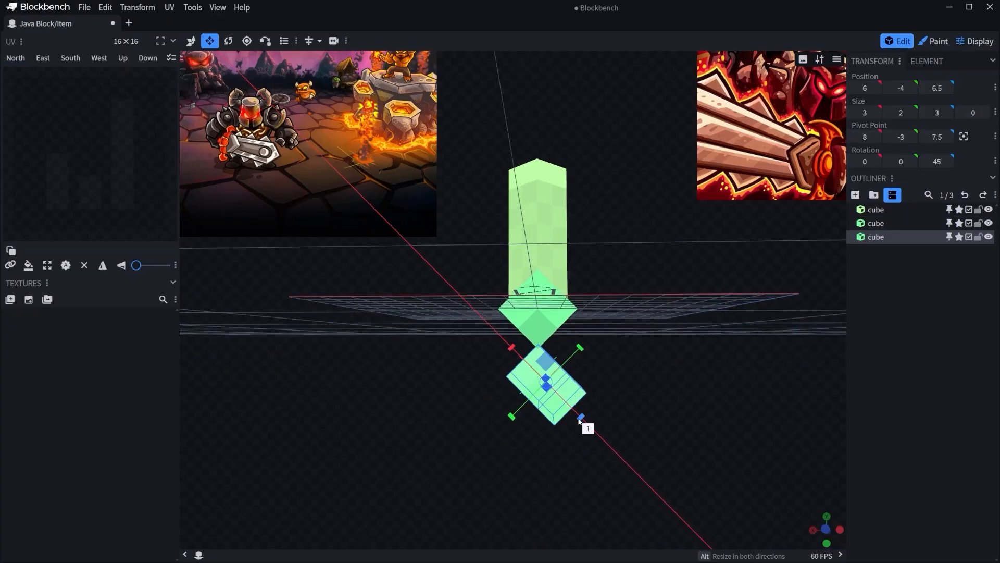
{"action": "left_click_drag", "start_coordinate": [517, 416], "coordinate": [504, 426]}
Set the lower diamond cube's marker color to Orange.
{"action": "right_click", "coordinate": [550, 400]}
{"action": "mouse_move", "coordinate": [609, 318]}
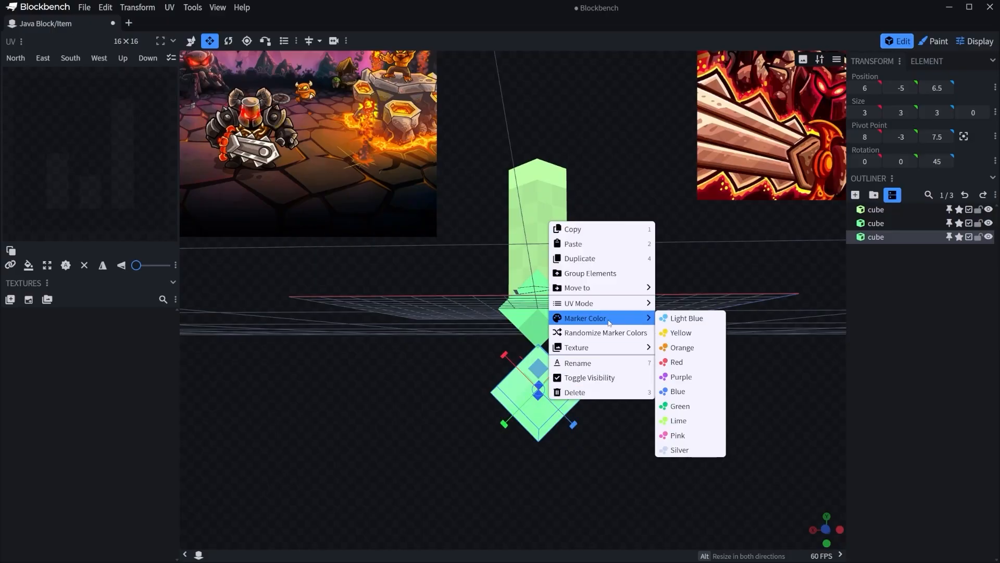
{"action": "left_click", "coordinate": [689, 353]}
Raise the orange cube so it overlaps the bottom of the green diamond cube.
{"action": "left_click_drag", "start_coordinate": [696, 351], "coordinate": [747, 364]}
{"action": "key", "text": "v"}
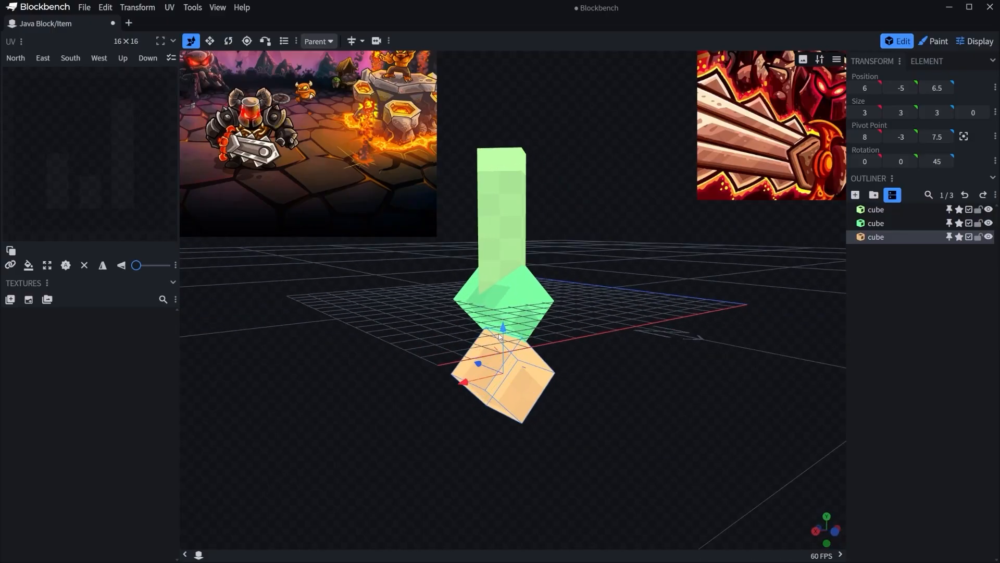
{"action": "left_click_drag", "start_coordinate": [500, 337], "coordinate": [501, 295]}
{"action": "left_click", "coordinate": [655, 289]}
Examine how the orange and green diamond cubes fit together at the base of the tall cube.
{"action": "left_click_drag", "start_coordinate": [655, 289], "coordinate": [683, 337]}
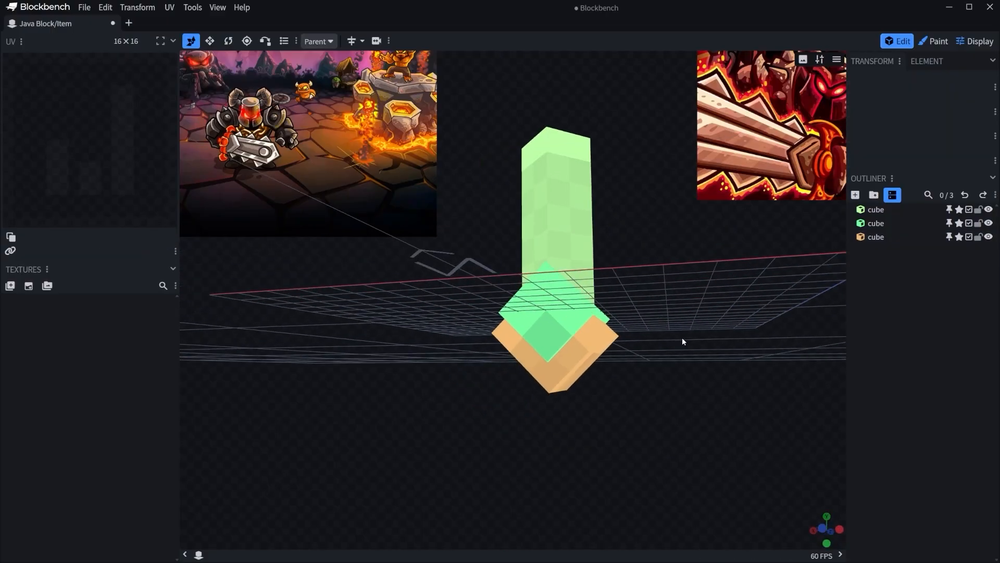
{"action": "scroll", "coordinate": [734, 398], "scroll_direction": "up", "scroll_amount": 4}
{"action": "right_click_drag", "start_coordinate": [734, 398], "coordinate": [678, 392]}
{"action": "left_click_drag", "start_coordinate": [679, 392], "coordinate": [706, 394]}
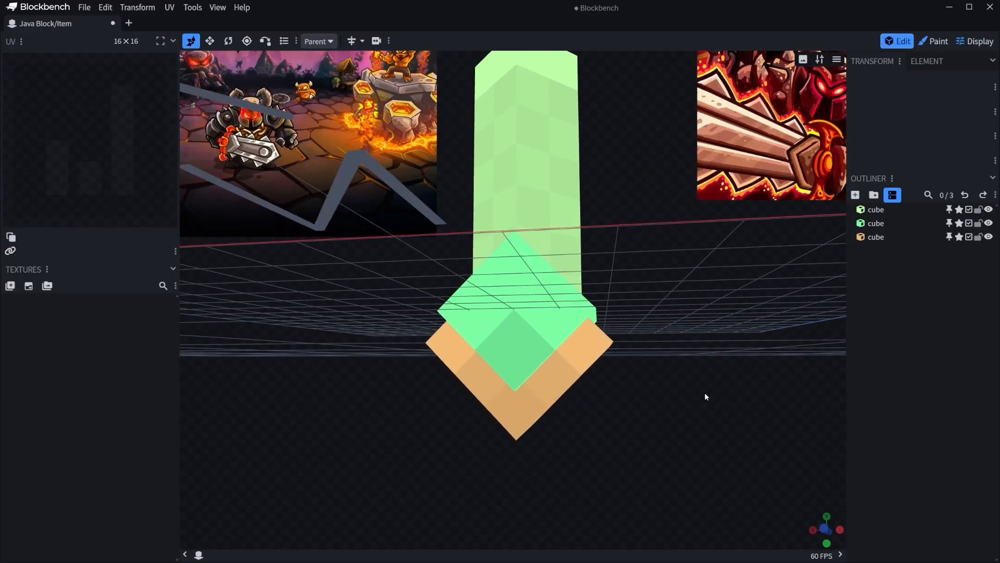
{"action": "scroll", "coordinate": [702, 387], "scroll_direction": "down", "scroll_amount": 6}
{"action": "right_click_drag", "start_coordinate": [658, 294], "coordinate": [652, 402]}
{"action": "mouse_move", "coordinate": [652, 403]}
{"action": "left_mouse_down"}
{"action": "mouse_move", "coordinate": [660, 406]}
{"action": "mouse_move", "coordinate": [644, 409]}
{"action": "left_mouse_up"}
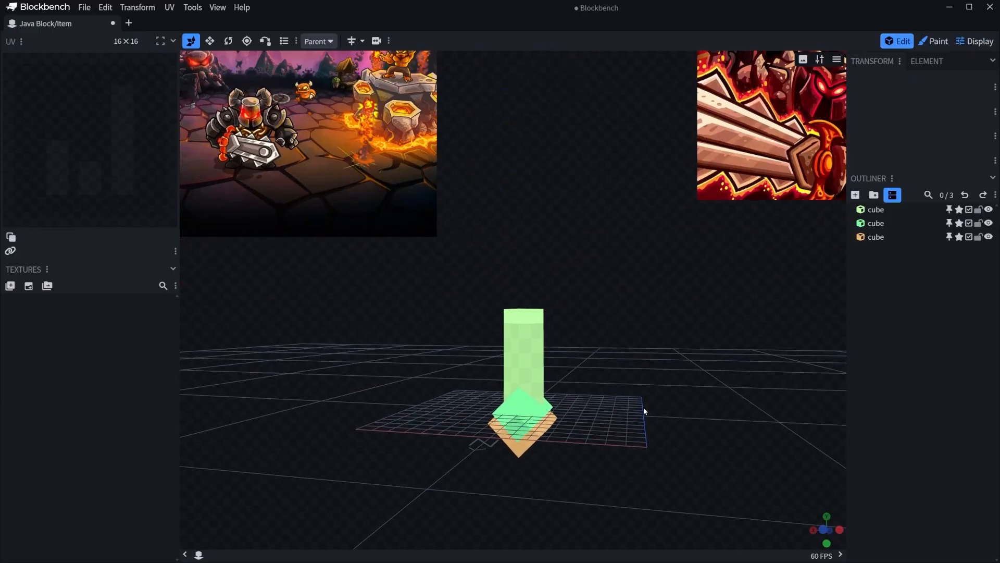
{"action": "left_click_drag", "start_coordinate": [635, 359], "coordinate": [624, 384]}
Make the top face of the tall green handle cube transparent.
{"action": "left_click", "coordinate": [519, 336]}
{"action": "left_click_drag", "start_coordinate": [595, 336], "coordinate": [598, 360]}
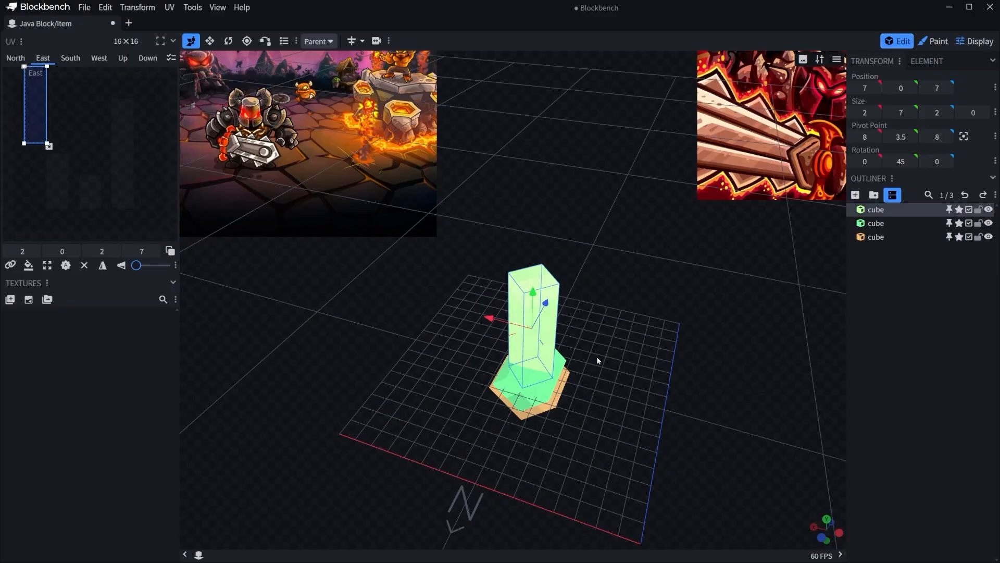
{"action": "scroll", "coordinate": [597, 359], "scroll_direction": "up", "scroll_amount": 2}
{"action": "left_click", "coordinate": [85, 267]}
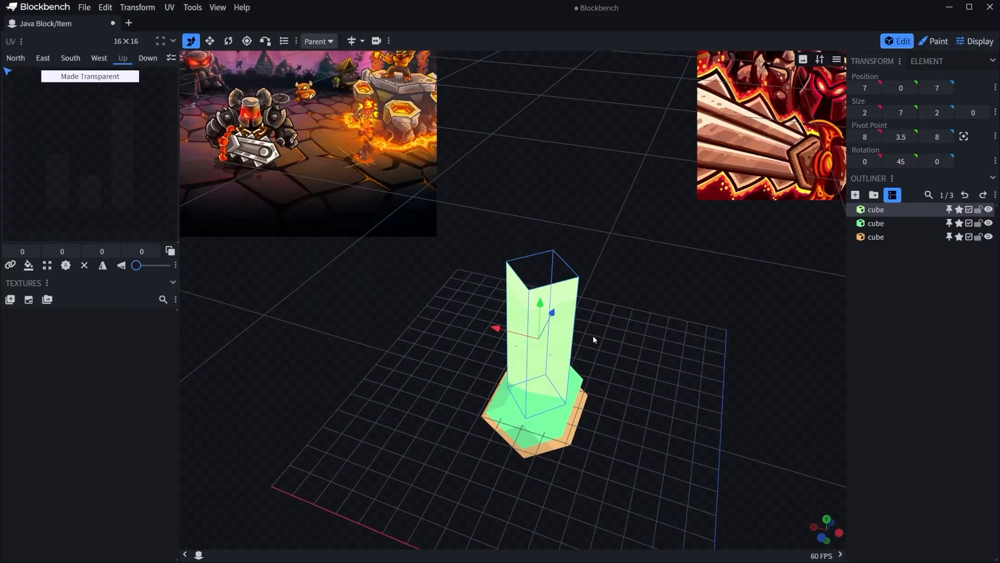
{"action": "key", "text": "d"}
Make the bottom face of the tall handle cube transparent and deselect the cube.
{"action": "left_click_drag", "start_coordinate": [678, 342], "coordinate": [701, 253]}
{"action": "right_click_drag", "start_coordinate": [657, 473], "coordinate": [672, 333]}
{"action": "left_click_drag", "start_coordinate": [677, 360], "coordinate": [708, 374]}
{"action": "left_click", "coordinate": [552, 314]}
{"action": "left_click", "coordinate": [84, 266]}
{"action": "key", "text": "d"}
{"action": "scroll", "coordinate": [701, 344], "scroll_direction": "down", "scroll_amount": 3}
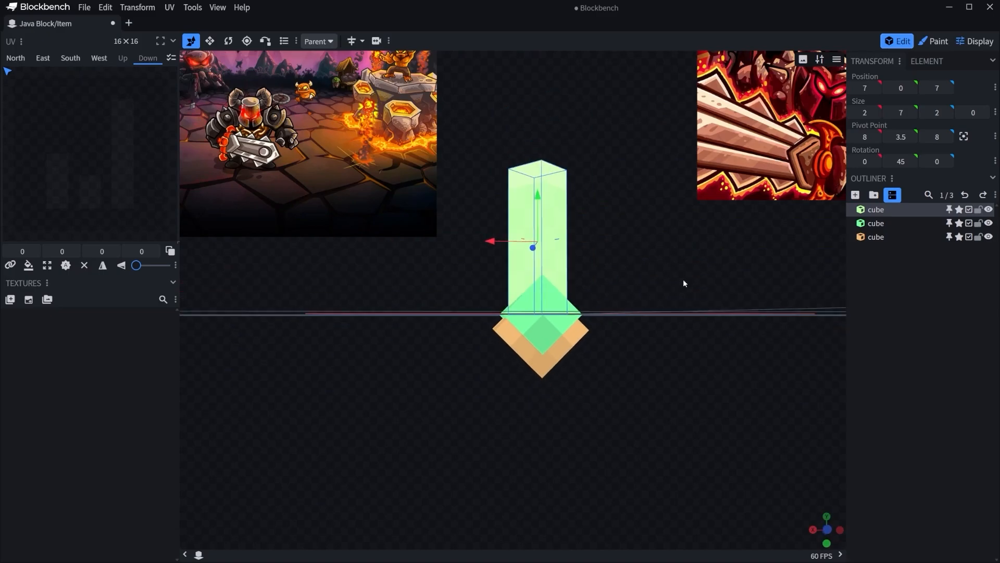
{"action": "right_click_drag", "start_coordinate": [684, 280], "coordinate": [696, 347]}
{"action": "left_click_drag", "start_coordinate": [696, 347], "coordinate": [650, 384]}
{"action": "key", "text": "s"}
{"action": "left_click", "coordinate": [714, 304]}
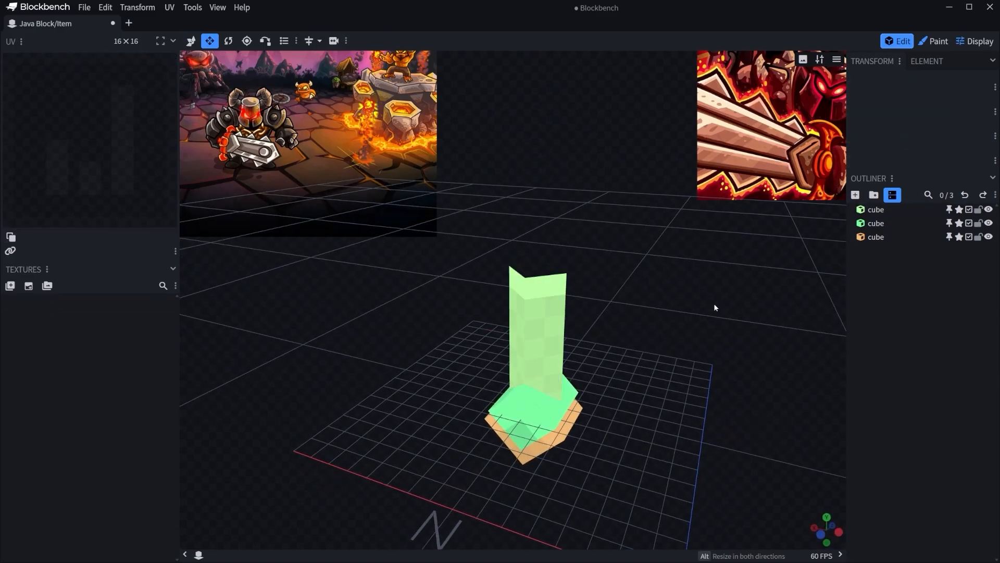
Add a new cube and slide it along the X axis to X 4.
{"action": "left_click", "coordinate": [855, 194]}
{"action": "scroll", "coordinate": [714, 283], "scroll_direction": "down", "scroll_amount": 2}
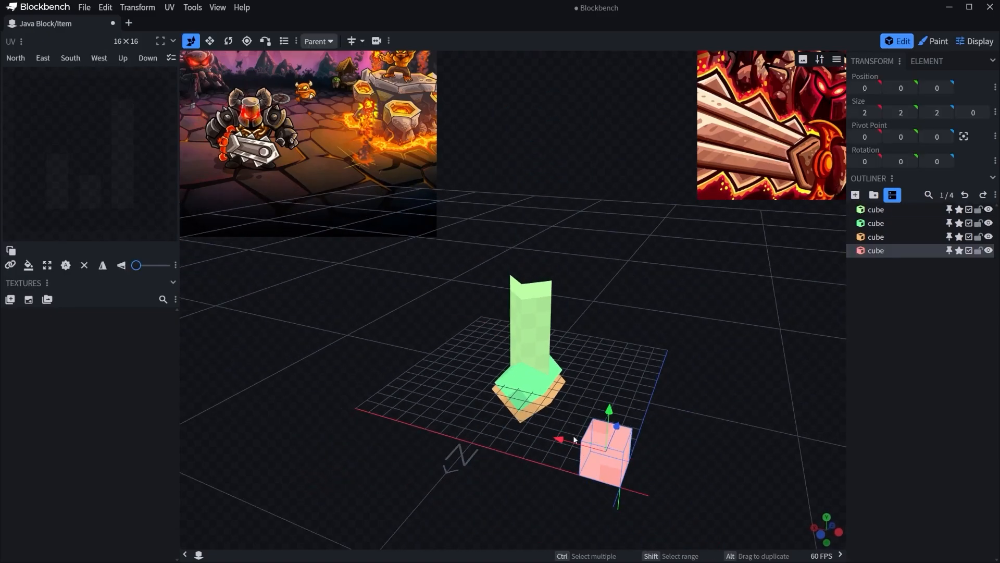
{"action": "left_click_drag", "start_coordinate": [563, 439], "coordinate": [487, 416]}
{"action": "left_click_drag", "start_coordinate": [673, 399], "coordinate": [703, 386]}
Resize the new pink cube to 5 by 3 by 1.
{"action": "key", "text": "s"}
{"action": "left_click_drag", "start_coordinate": [522, 420], "coordinate": [477, 414]}
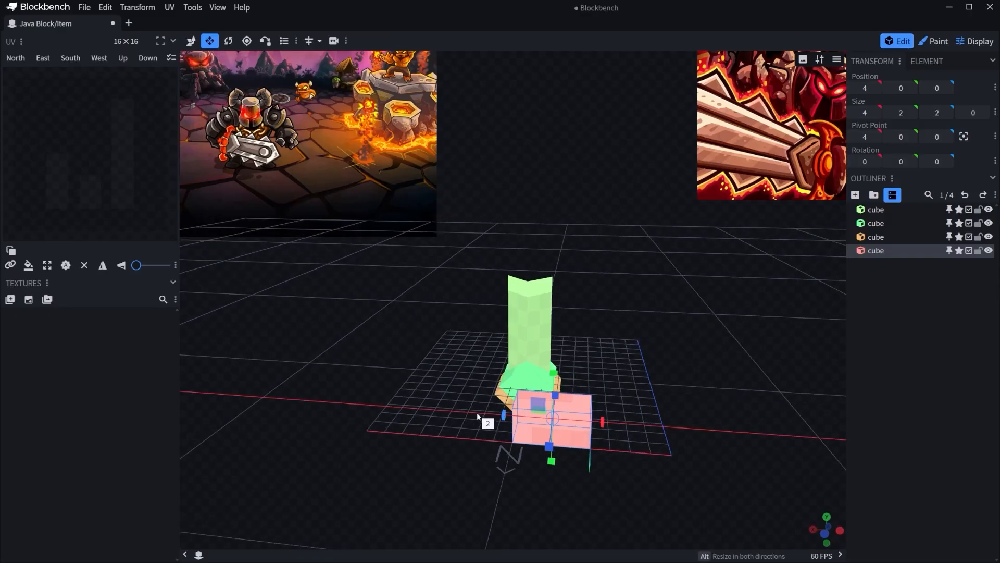
{"action": "left_click_drag", "start_coordinate": [635, 403], "coordinate": [614, 392]}
{"action": "scroll", "coordinate": [604, 411], "scroll_direction": "up", "scroll_amount": 2}
{"action": "left_click_drag", "start_coordinate": [534, 390], "coordinate": [514, 392]}
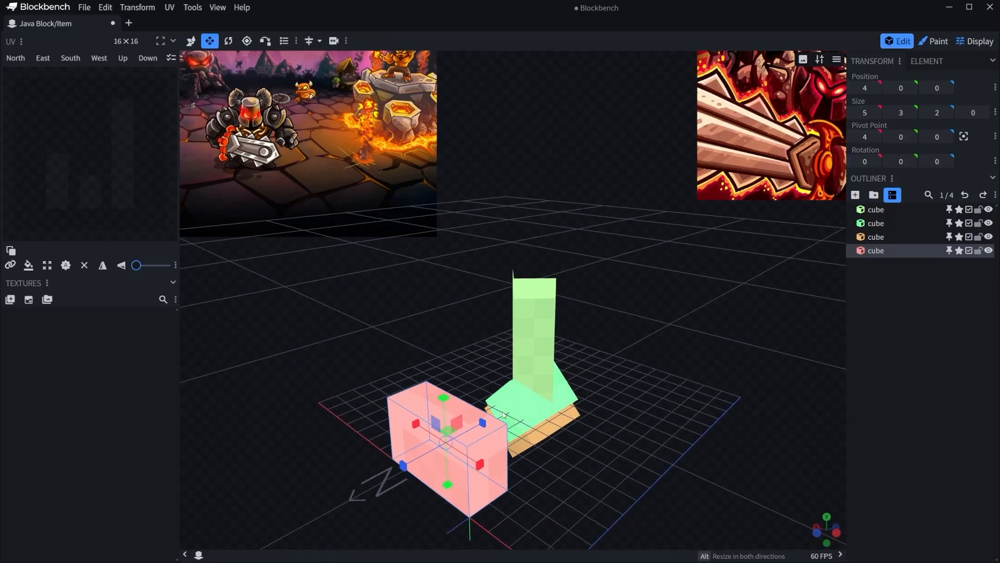
{"action": "left_click_drag", "start_coordinate": [482, 423], "coordinate": [468, 431]}
Move the pink cube along the X axis, well clear of the handle and off the grid.
{"action": "left_click_drag", "start_coordinate": [655, 407], "coordinate": [720, 381]}
{"action": "key", "text": "v"}
{"action": "right_click_drag", "start_coordinate": [721, 381], "coordinate": [703, 357]}
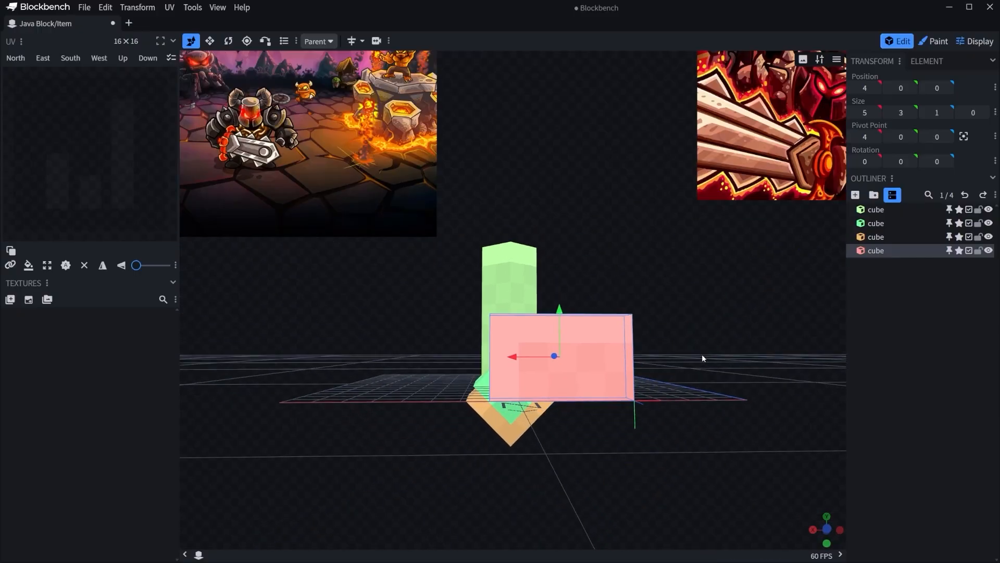
{"action": "scroll", "coordinate": [722, 350], "scroll_direction": "up", "scroll_amount": 3}
{"action": "scroll", "coordinate": [730, 337], "scroll_direction": "down", "scroll_amount": 5}
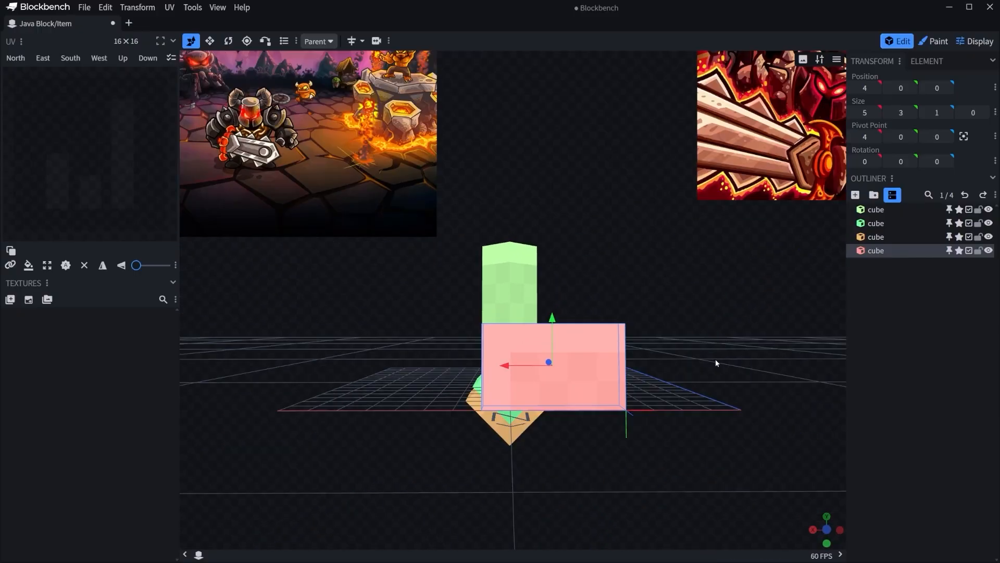
{"action": "left_click_drag", "start_coordinate": [715, 358], "coordinate": [723, 389]}
{"action": "left_click_drag", "start_coordinate": [535, 375], "coordinate": [263, 387]}
{"action": "left_click", "coordinate": [513, 410]}
{"action": "left_click_drag", "start_coordinate": [514, 410], "coordinate": [614, 384]}
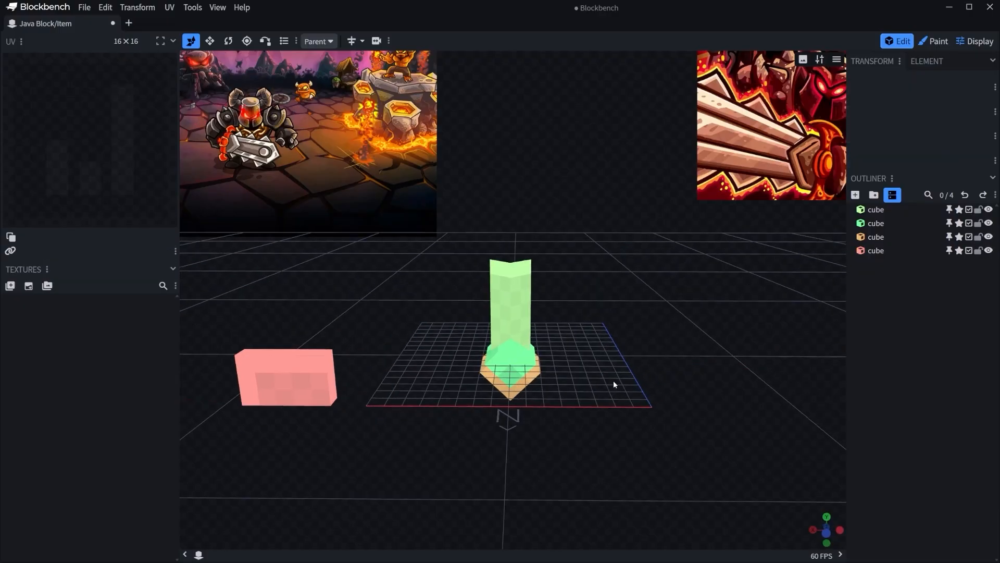
Add another cube, shift it along X, and widen it to 7 units.
{"action": "left_click", "coordinate": [862, 201]}
{"action": "left_click_drag", "start_coordinate": [740, 230], "coordinate": [598, 402]}
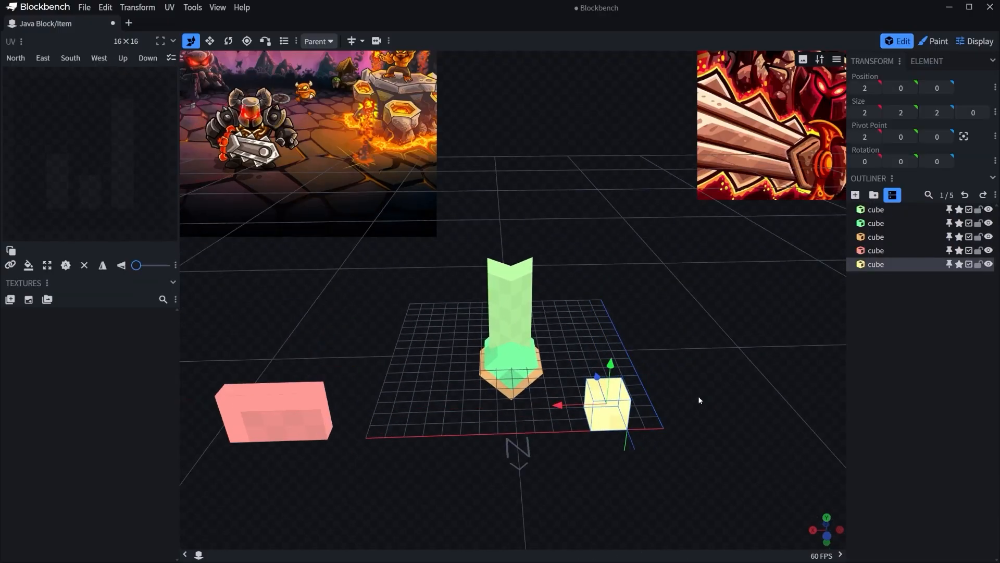
{"action": "key", "text": "s"}
{"action": "left_click_drag", "start_coordinate": [699, 400], "coordinate": [740, 360]}
{"action": "left_click_drag", "start_coordinate": [568, 390], "coordinate": [485, 399]}
Move the wide yellow cube onto the top of the handle at Y 7 and Z 7.
{"action": "key", "text": "v"}
{"action": "left_click_drag", "start_coordinate": [686, 338], "coordinate": [793, 357]}
{"action": "left_click_drag", "start_coordinate": [564, 349], "coordinate": [465, 355]}
{"action": "left_click_drag", "start_coordinate": [519, 319], "coordinate": [499, 209]}
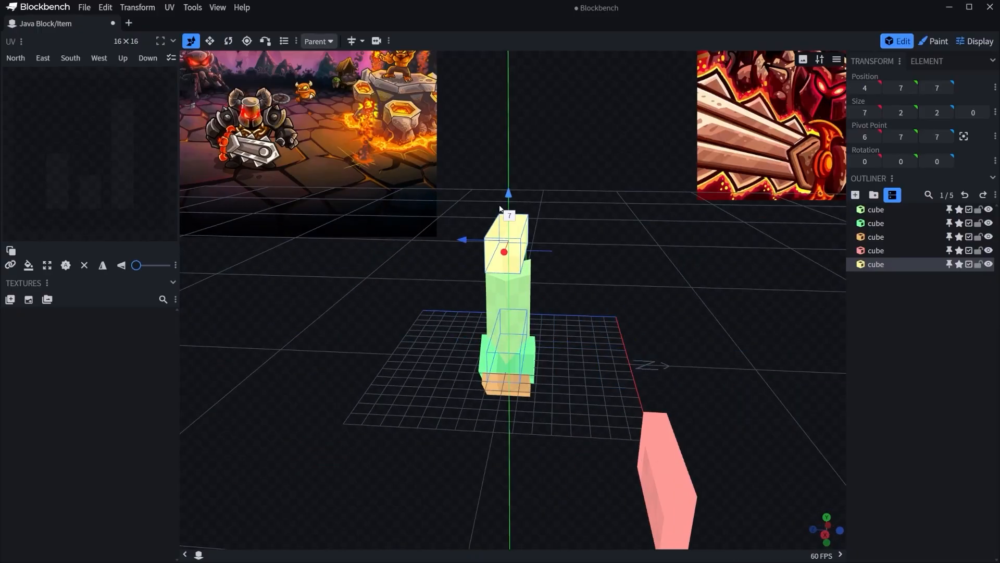
{"action": "left_click_drag", "start_coordinate": [620, 258], "coordinate": [640, 230]}
{"action": "scroll", "coordinate": [640, 231], "scroll_direction": "up", "scroll_amount": 5}
{"action": "left_click_drag", "start_coordinate": [619, 286], "coordinate": [623, 295]}
Increase the yellow guard cube's depth to 3, starting at Z 6.5, so it is centered over the handle.
{"action": "key", "text": "s"}
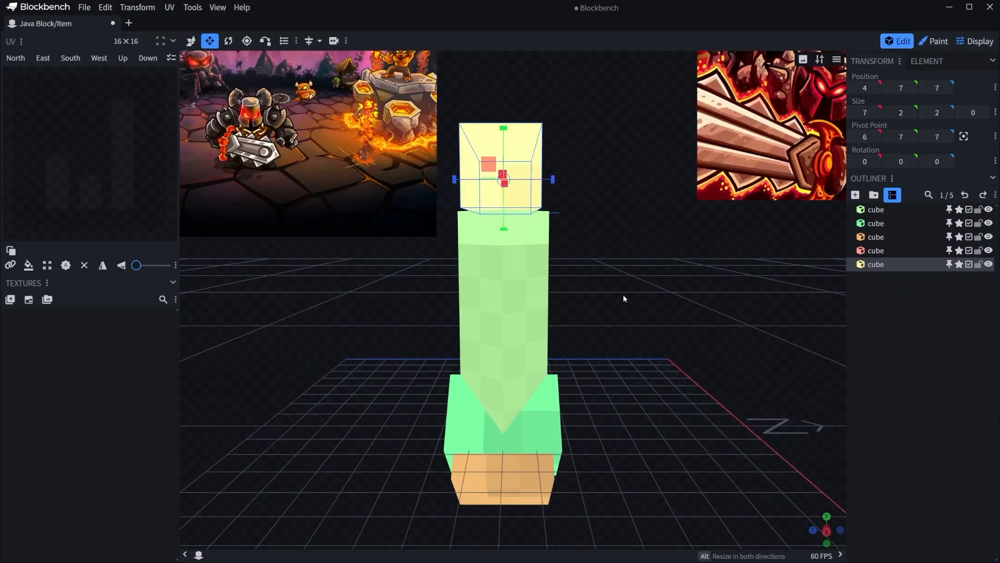
{"action": "scroll", "coordinate": [623, 294], "scroll_direction": "up", "scroll_amount": 2}
{"action": "right_click_drag", "start_coordinate": [620, 238], "coordinate": [618, 283]}
{"action": "left_click_drag", "start_coordinate": [559, 203], "coordinate": [573, 204], "text": "ctrl+alt"}
{"action": "left_click_drag", "start_coordinate": [659, 254], "coordinate": [604, 291]}
{"action": "left_click", "coordinate": [656, 258]}
{"action": "scroll", "coordinate": [627, 295], "scroll_direction": "down", "scroll_amount": 5}
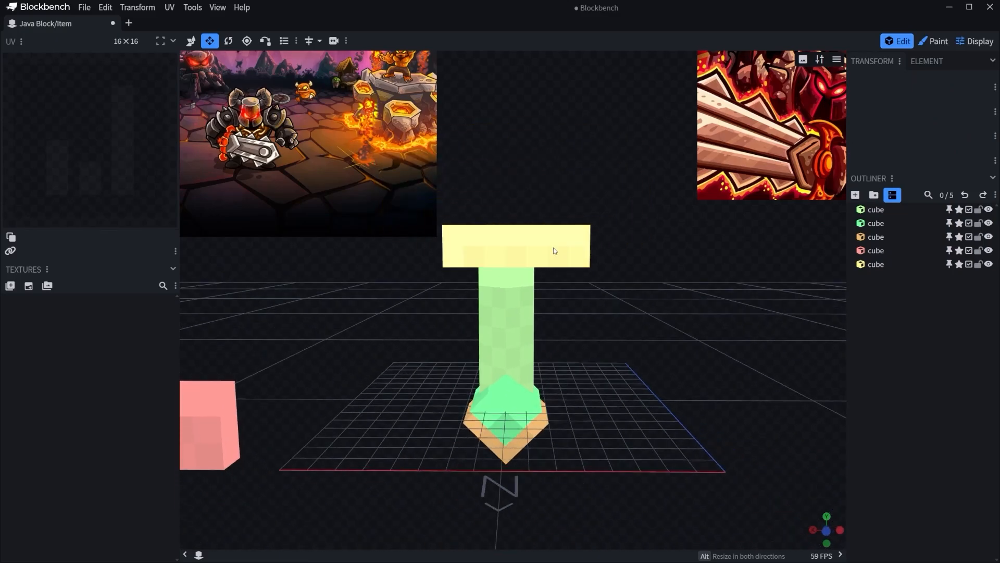
Shift the yellow guard cube to X 4.5 to center it sideways on the handle.
{"action": "left_click", "coordinate": [554, 250]}
{"action": "left_click_drag", "start_coordinate": [639, 321], "coordinate": [527, 258]}
{"action": "left_click", "coordinate": [761, 334]}
{"action": "left_click_drag", "start_coordinate": [762, 333], "coordinate": [785, 383]}
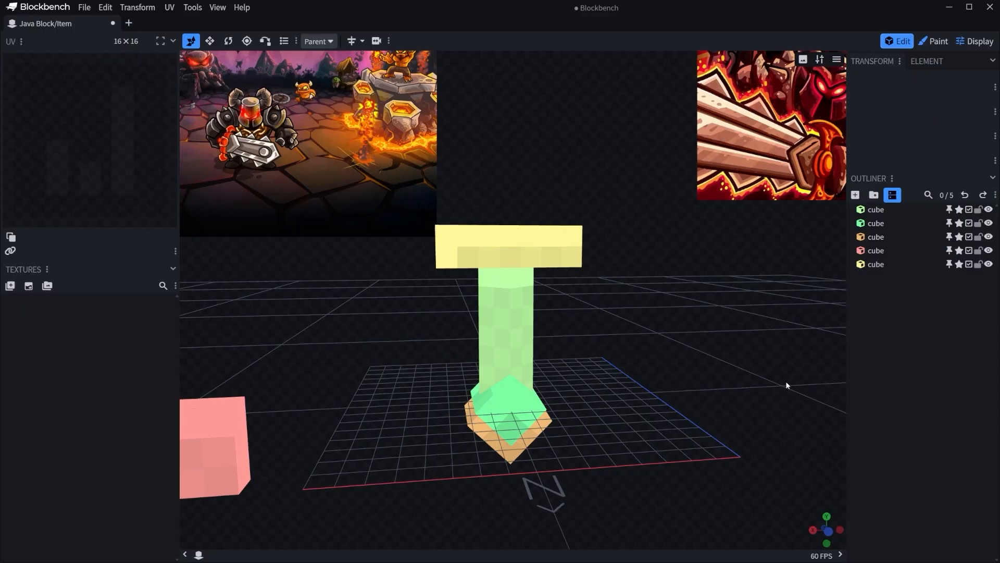
{"action": "scroll", "coordinate": [784, 382], "scroll_direction": "down", "scroll_amount": 6}
{"action": "right_click_drag", "start_coordinate": [699, 335], "coordinate": [715, 340]}
{"action": "scroll", "coordinate": [716, 340], "scroll_direction": "up", "scroll_amount": 7}
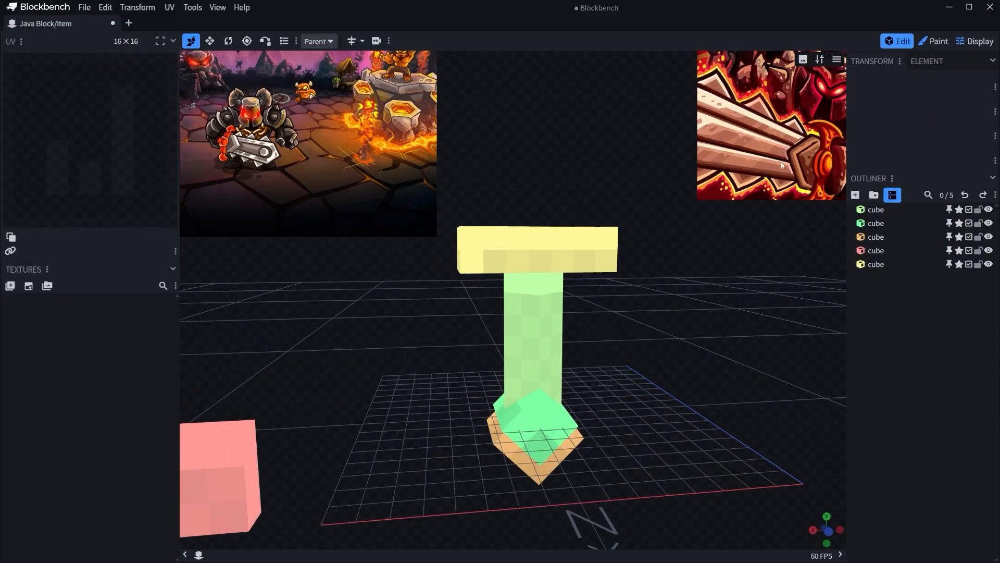
Duplicate the yellow guard cube and stack the copies, with the upper one at Y 9.
{"action": "left_click_drag", "start_coordinate": [753, 305], "coordinate": [589, 339]}
{"action": "left_click", "coordinate": [584, 337]}
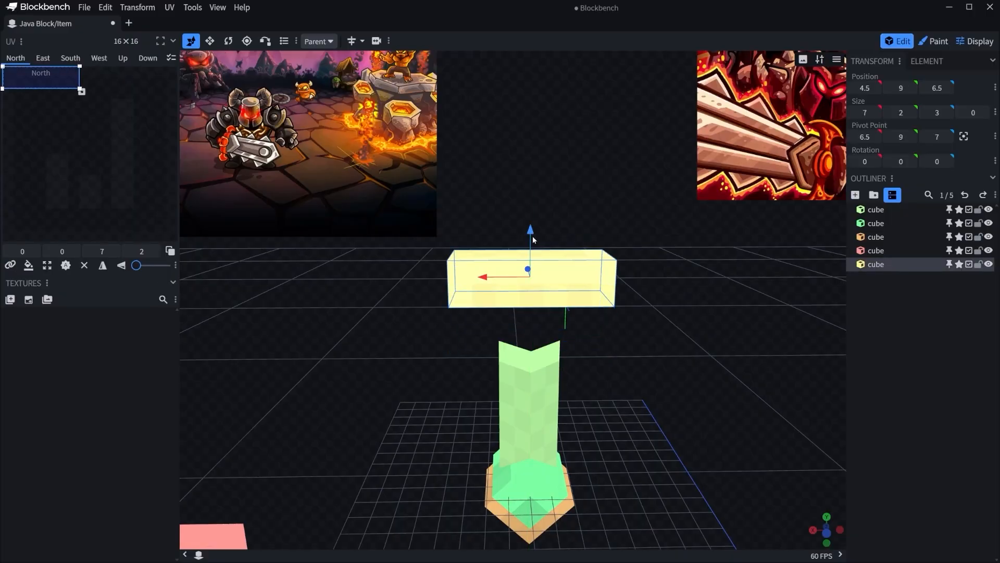
{"action": "mouse_move", "coordinate": [532, 237]}
{"action": "left_mouse_down"}
{"action": "mouse_move", "coordinate": [511, 266]}
{"action": "mouse_move", "coordinate": [545, 242]}
{"action": "left_mouse_up"}
{"action": "key", "text": "ctrl+d"}
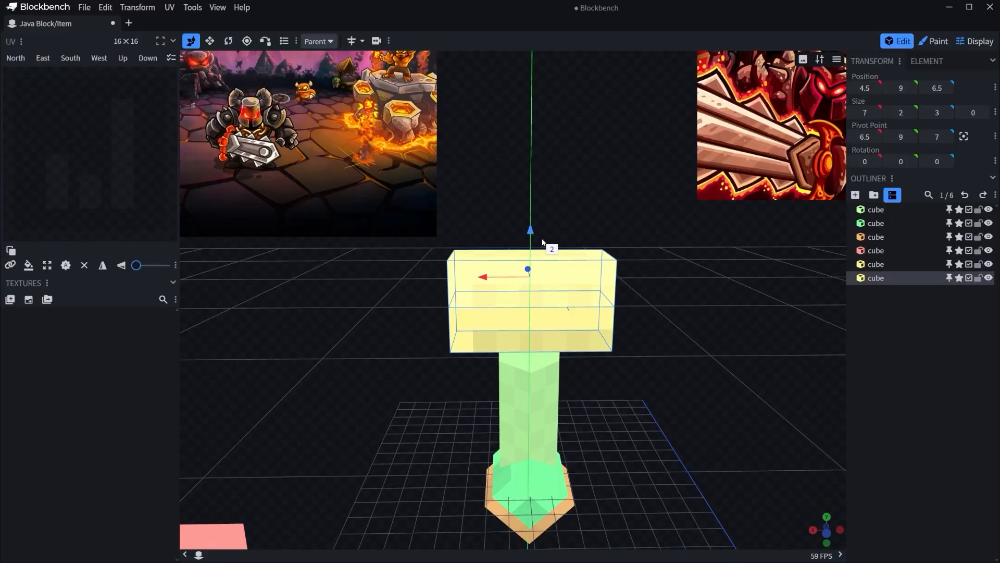
Shrink the upper guard cube to 6.6 by 2 by 2.8, keeping it centered.
{"action": "key", "text": "s"}
{"action": "left_click_drag", "start_coordinate": [688, 266], "coordinate": [588, 268]}
{"action": "scroll", "coordinate": [757, 279], "scroll_direction": "up", "scroll_amount": 4}
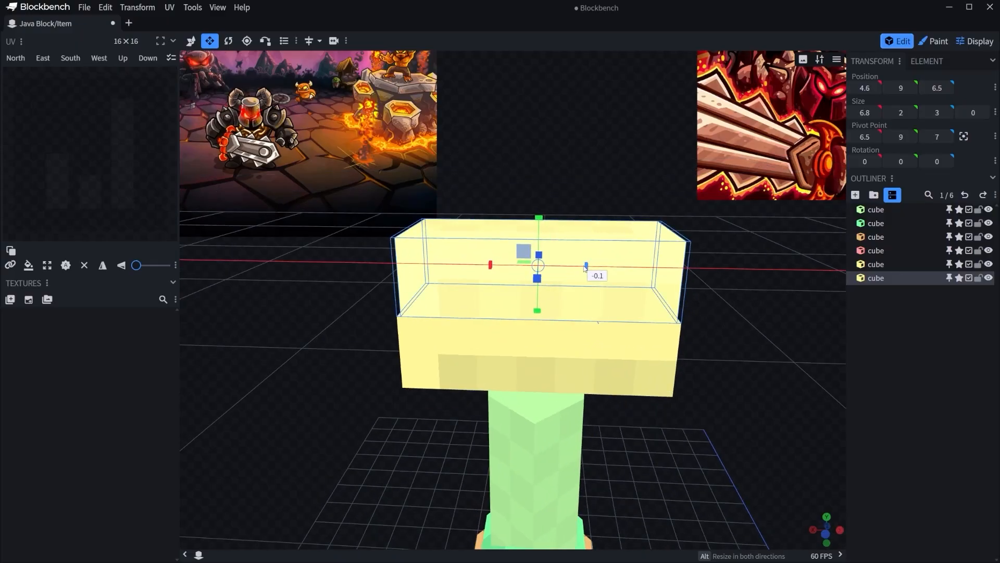
{"action": "left_click_drag", "start_coordinate": [689, 281], "coordinate": [591, 259]}
{"action": "scroll", "coordinate": [646, 278], "scroll_direction": "down", "scroll_amount": 3}
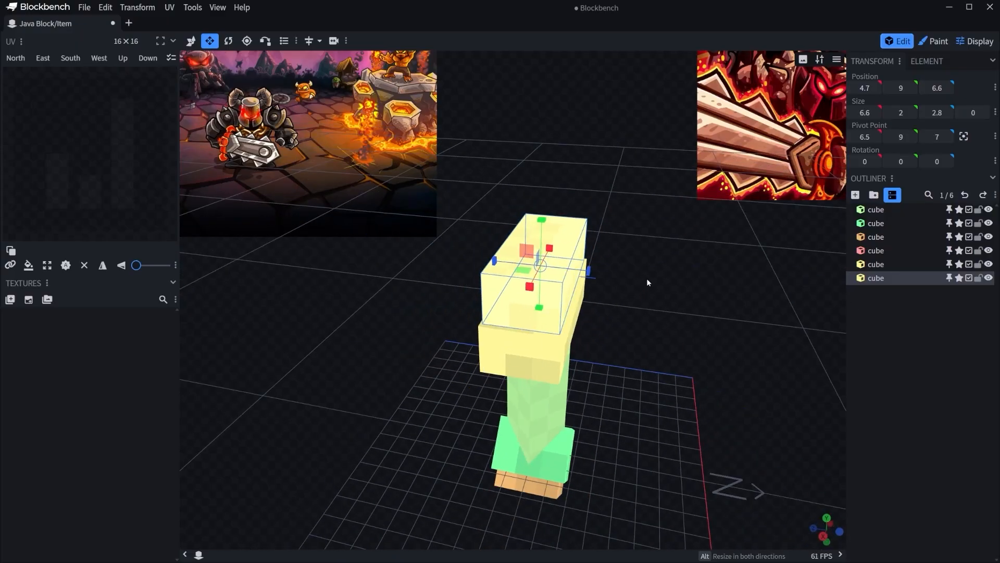
{"action": "left_click", "coordinate": [693, 283]}
Duplicate the upper guard cube and move the copy beside it to X -2.3.
{"action": "left_click_drag", "start_coordinate": [719, 287], "coordinate": [597, 272]}
{"action": "left_click", "coordinate": [580, 272]}
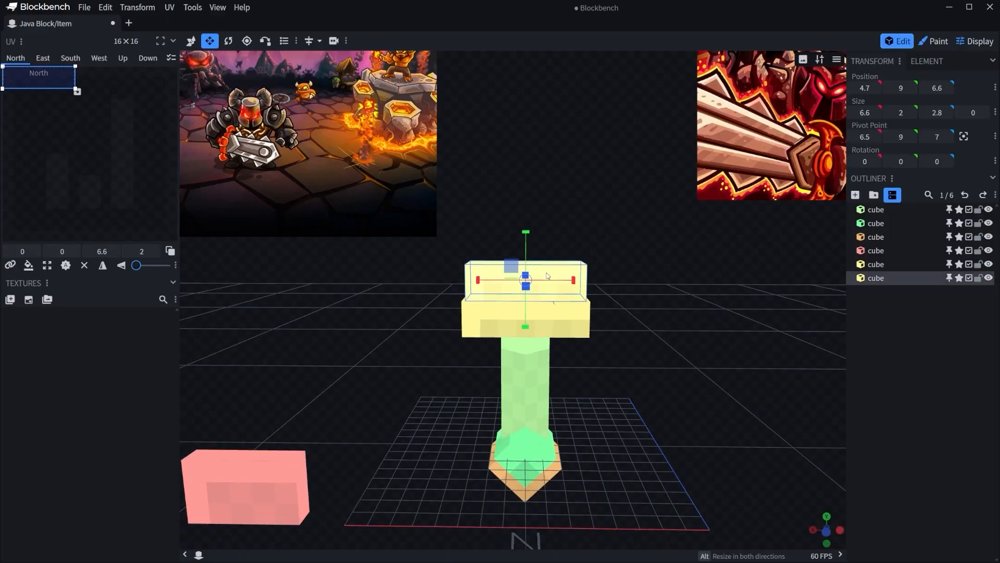
{"action": "right_click", "coordinate": [521, 271]}
{"action": "left_click", "coordinate": [568, 309]}
{"action": "key", "text": "v"}
{"action": "left_click_drag", "start_coordinate": [482, 282], "coordinate": [616, 287]}
Resize the copied cube to 6 by 6 in X and Y and center its pivot point.
{"action": "key", "text": "s"}
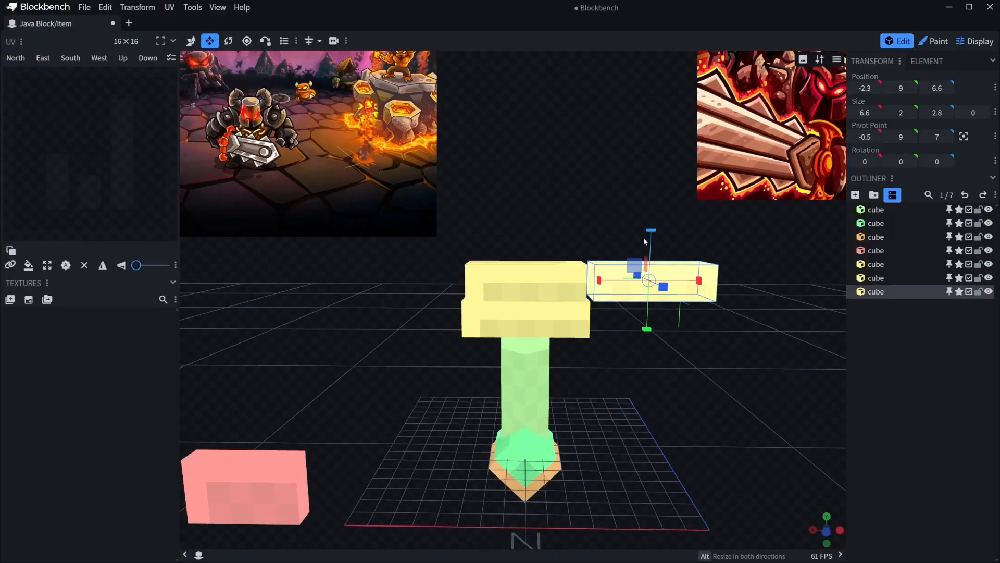
{"action": "left_click_drag", "start_coordinate": [643, 238], "coordinate": [655, 184]}
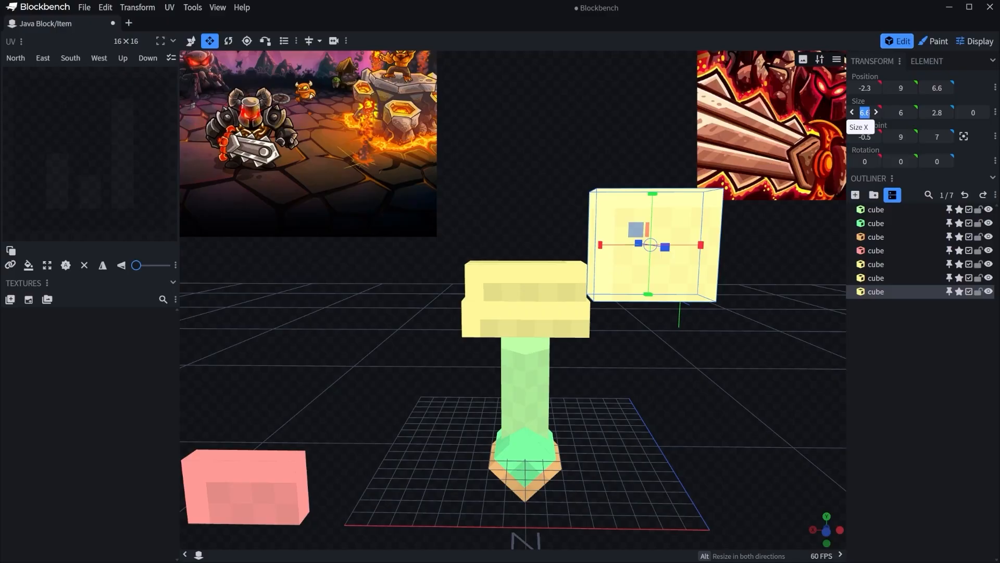
{"action": "key", "text": "r"}
{"action": "left_click", "coordinate": [962, 151]}
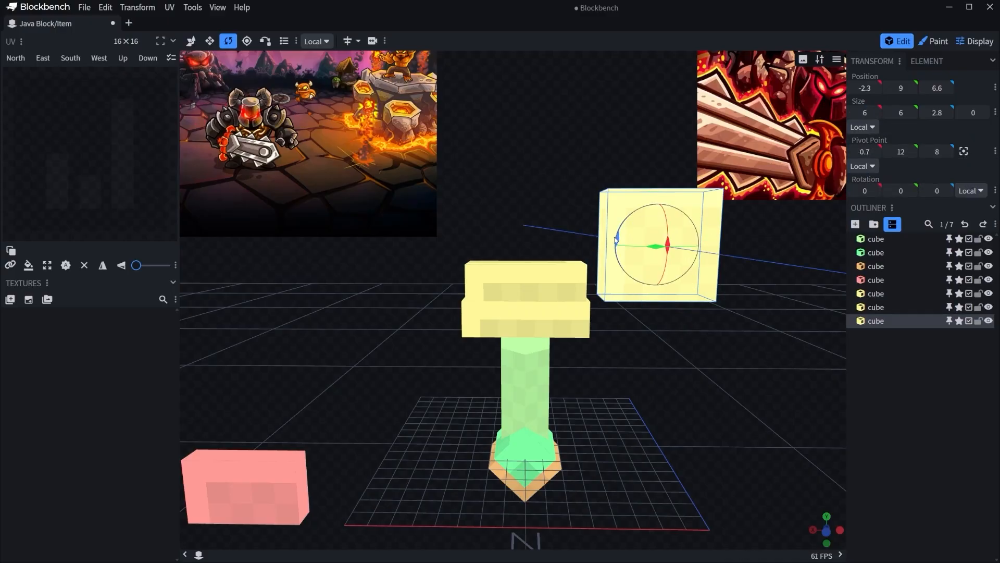
Rotate the square cube 45 degrees about Z and move it to X 0.7.
{"action": "left_click_drag", "start_coordinate": [616, 238], "coordinate": [599, 284]}
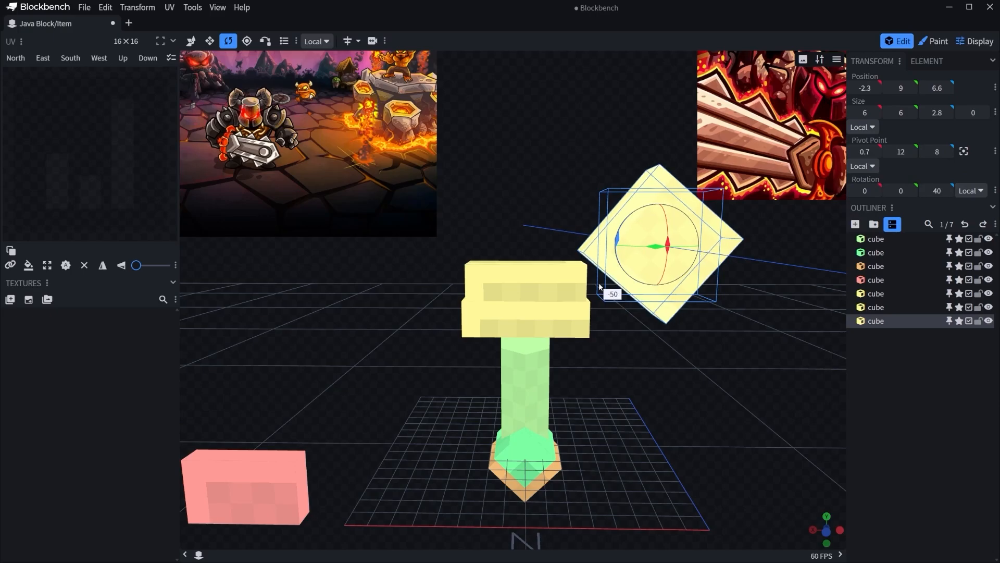
{"action": "left_click_drag", "start_coordinate": [598, 282], "coordinate": [598, 281]}
{"action": "key", "text": "v"}
{"action": "left_click_drag", "start_coordinate": [612, 246], "coordinate": [558, 247]}
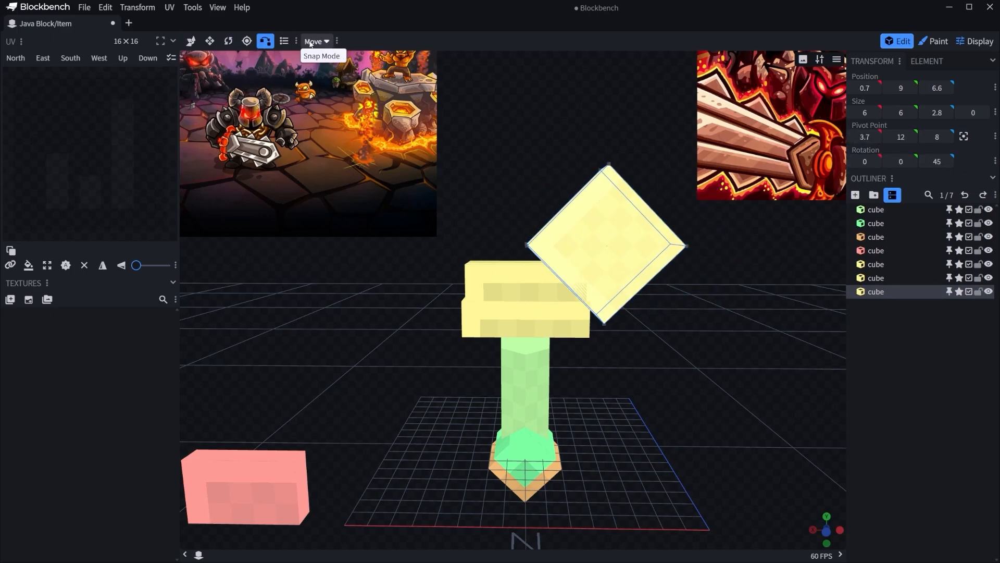
Vertex-snap the rotated cube's side corner to the matching top corner of the upper guard cube.
{"action": "left_click_drag", "start_coordinate": [488, 141], "coordinate": [533, 167]}
{"action": "scroll", "coordinate": [535, 169], "scroll_direction": "up", "scroll_amount": 3}
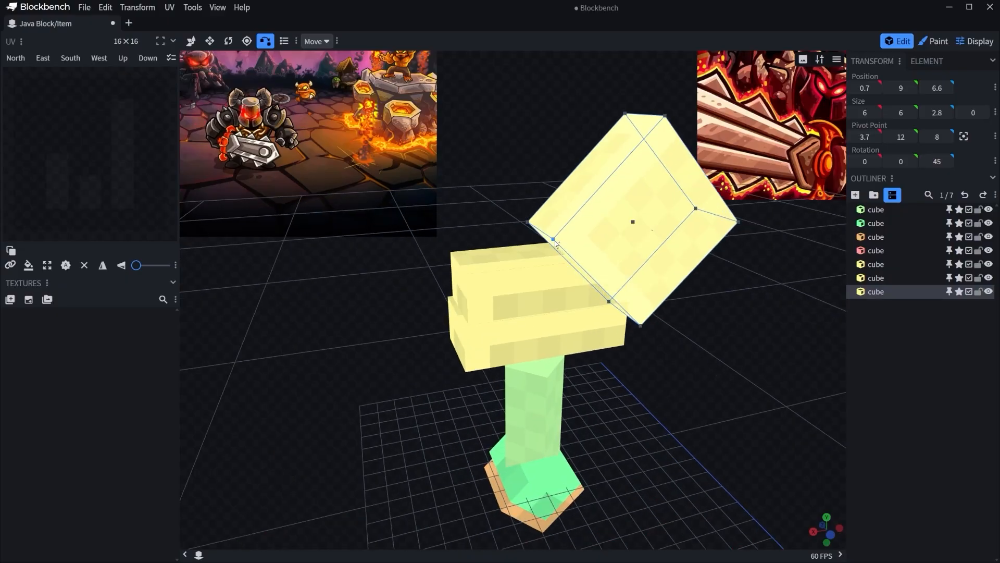
{"action": "left_click", "coordinate": [554, 239]}
{"action": "left_click", "coordinate": [537, 285]}
{"action": "left_click", "coordinate": [469, 276]}
{"action": "left_click_drag", "start_coordinate": [651, 318], "coordinate": [611, 299]}
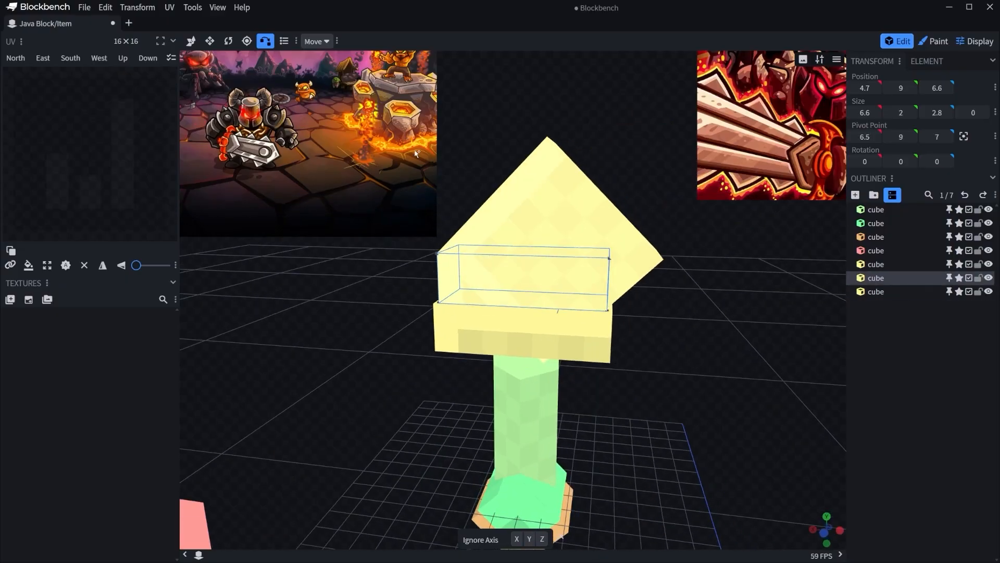
Scale the rotated cube with vertex snapping so its opposite corner meets the upper guard cube's other top corner.
{"action": "left_click", "coordinate": [318, 70]}
{"action": "left_click", "coordinate": [646, 246]}
{"action": "left_click", "coordinate": [450, 288]}
{"action": "left_click", "coordinate": [611, 261]}
{"action": "left_click", "coordinate": [690, 252]}
{"action": "left_click_drag", "start_coordinate": [689, 252], "coordinate": [771, 229]}
Slightly reduce the depth of the rotated diamond cube on top of the guard.
{"action": "left_click", "coordinate": [553, 229]}
{"action": "key", "text": "s"}
{"action": "left_click_drag", "start_coordinate": [634, 244], "coordinate": [666, 258]}
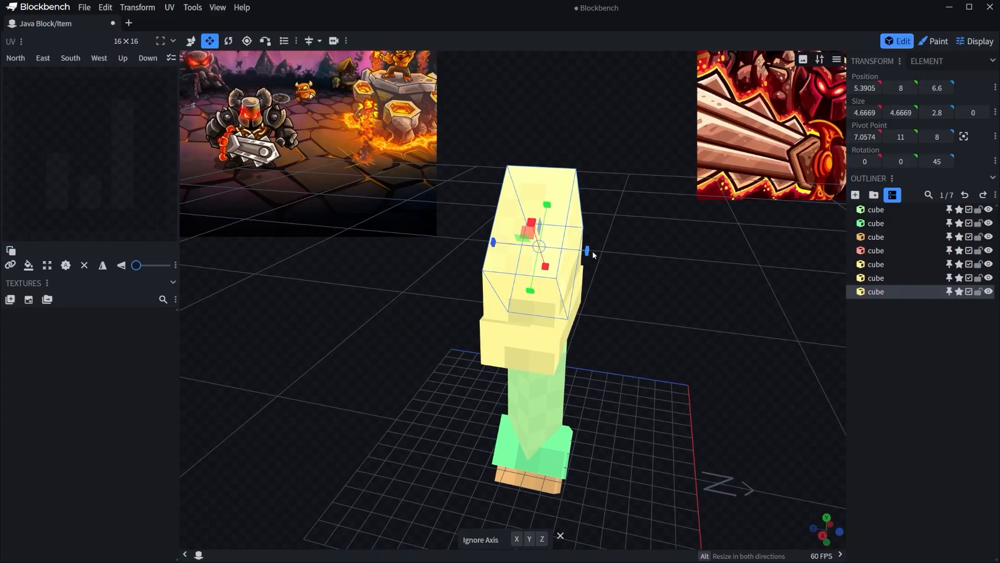
{"action": "left_click_drag", "start_coordinate": [590, 251], "coordinate": [588, 251]}
{"action": "left_click", "coordinate": [710, 255]}
{"action": "left_click_drag", "start_coordinate": [711, 255], "coordinate": [666, 252]}
{"action": "scroll", "coordinate": [597, 234], "scroll_direction": "down", "scroll_amount": 4}
{"action": "scroll", "coordinate": [660, 237], "scroll_direction": "down", "scroll_amount": 4}
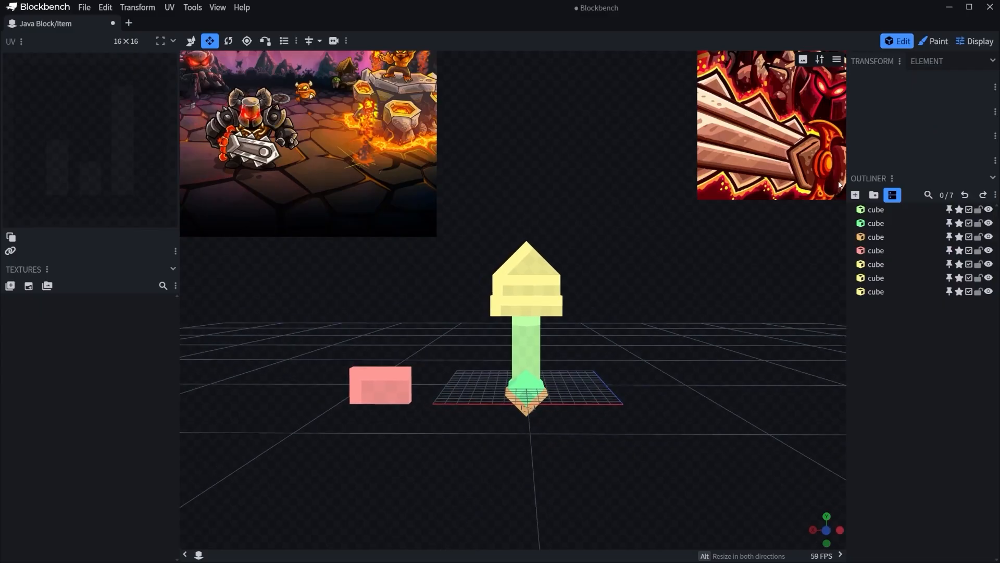
{"action": "scroll", "coordinate": [647, 251], "scroll_direction": "up", "scroll_amount": 4}
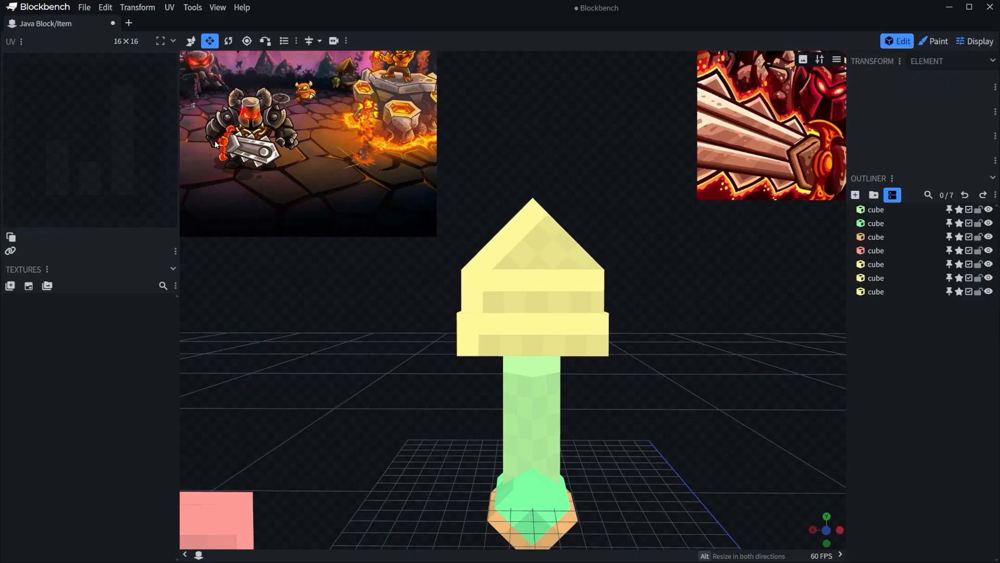
{"action": "scroll", "coordinate": [365, 383], "scroll_direction": "down", "scroll_amount": 4}
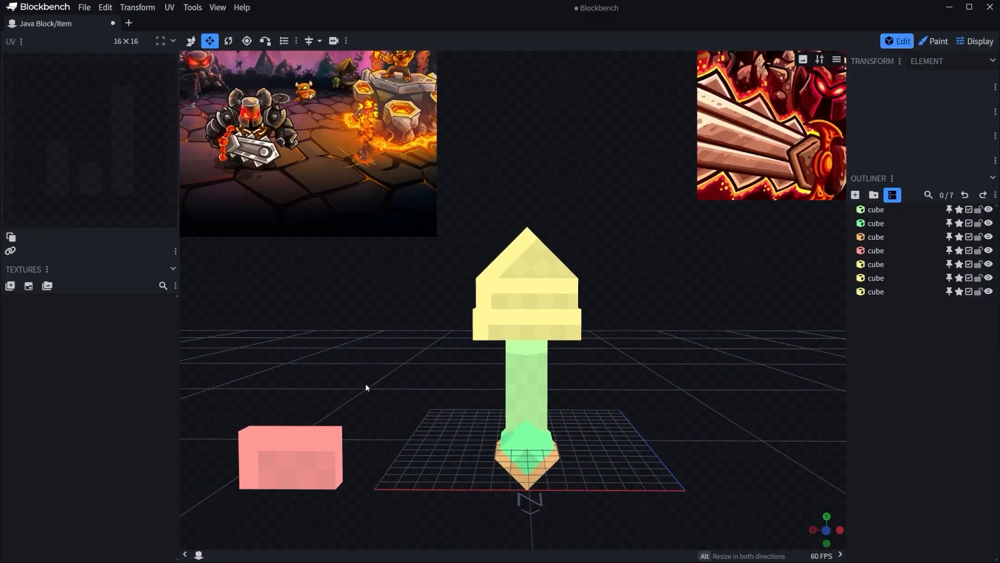
Bring the pink cube back along the X axis to X 5, in front of the handle.
{"action": "right_click_drag", "start_coordinate": [369, 387], "coordinate": [408, 362]}
{"action": "left_click", "coordinate": [379, 408]}
{"action": "left_click_drag", "start_coordinate": [297, 411], "coordinate": [546, 415]}
{"action": "left_click_drag", "start_coordinate": [699, 371], "coordinate": [766, 407]}
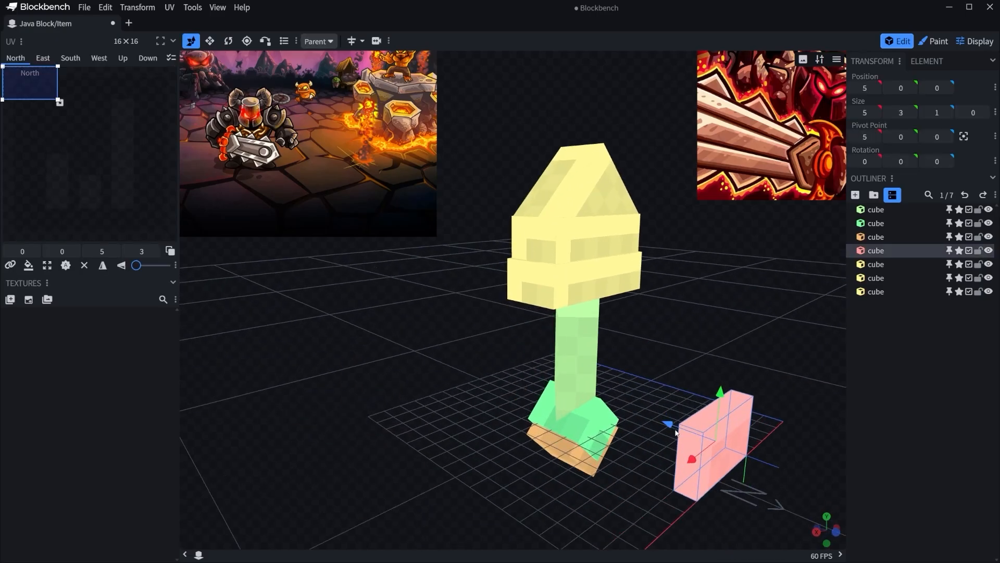
Move the pink cube up in front of the guard, to position 6, 7, 6.
{"action": "left_click_drag", "start_coordinate": [676, 423], "coordinate": [575, 389]}
{"action": "left_click_drag", "start_coordinate": [606, 355], "coordinate": [596, 231]}
{"action": "left_click_drag", "start_coordinate": [701, 331], "coordinate": [632, 318]}
{"action": "left_click_drag", "start_coordinate": [559, 282], "coordinate": [536, 282]}
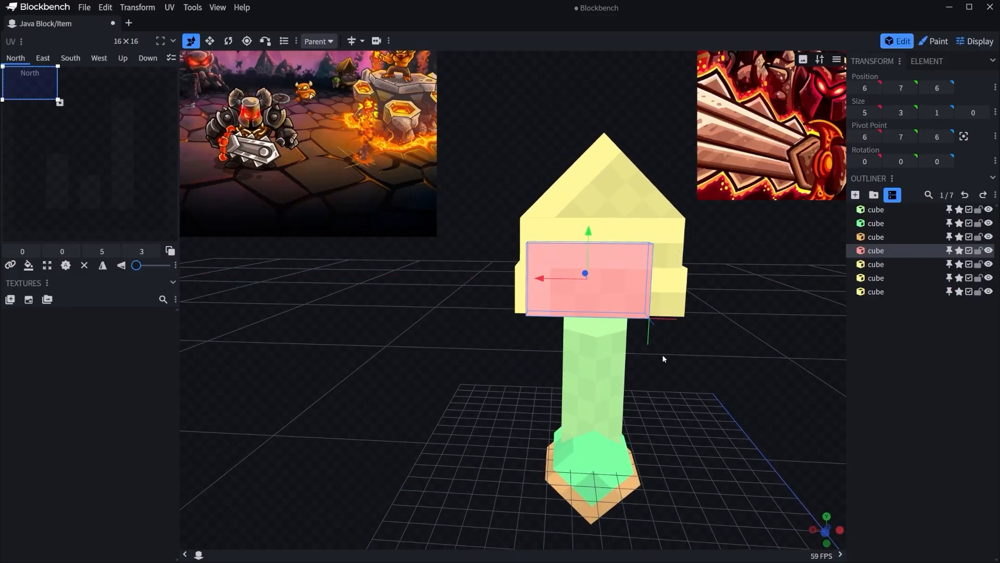
Center the pink cube horizontally on the guard at X 5.5.
{"action": "left_click_drag", "start_coordinate": [698, 371], "coordinate": [725, 359]}
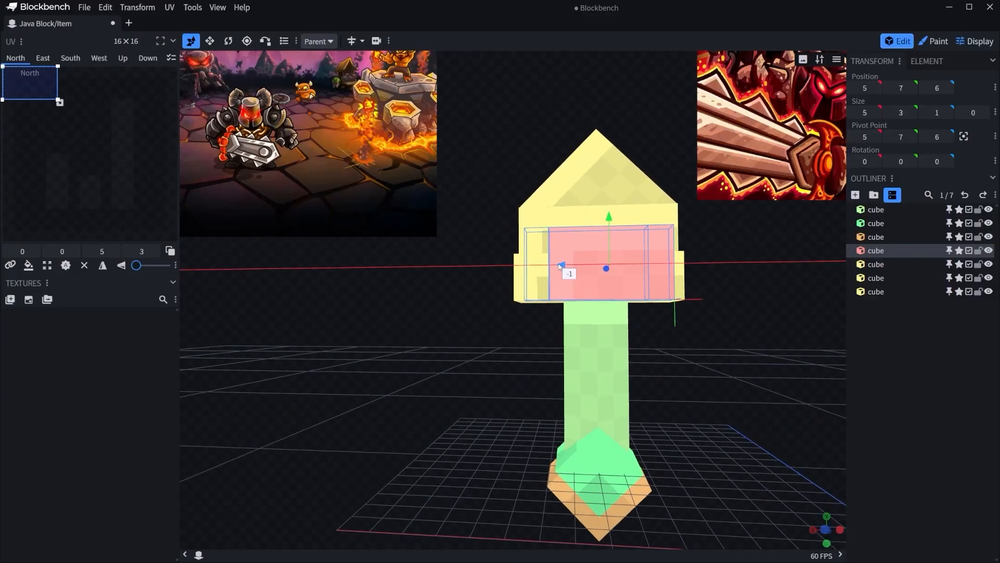
{"action": "left_click_drag", "start_coordinate": [568, 266], "coordinate": [560, 266], "text": "ctrl"}
{"action": "left_click_drag", "start_coordinate": [753, 373], "coordinate": [747, 336]}
{"action": "left_click_drag", "start_coordinate": [568, 249], "coordinate": [554, 245], "text": "ctrl"}
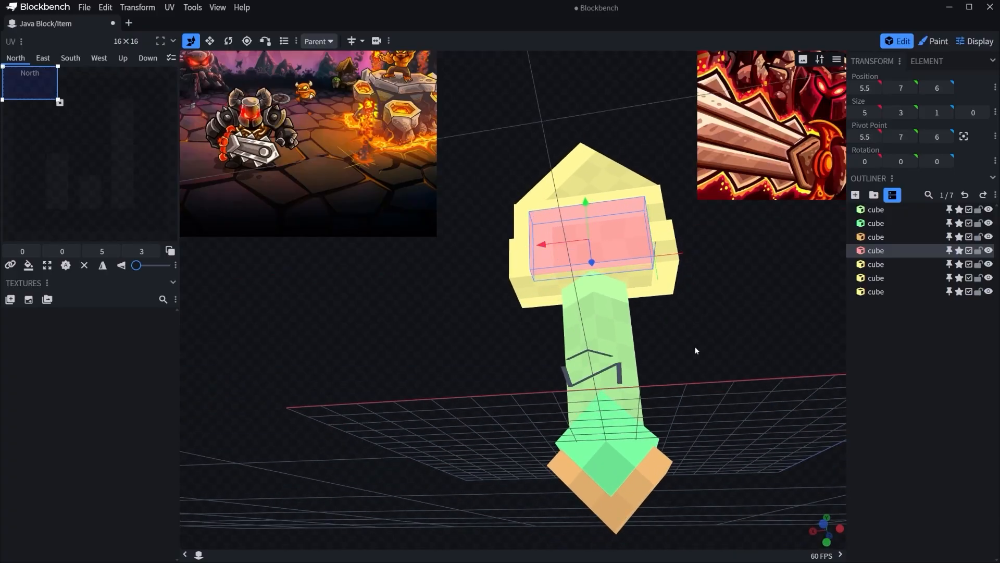
Nudge the pink cube on the guard's front to Y 6.9 and Z 5.8.
{"action": "left_click_drag", "start_coordinate": [695, 346], "coordinate": [661, 308]}
{"action": "scroll", "coordinate": [813, 405], "scroll_direction": "up", "scroll_amount": 3}
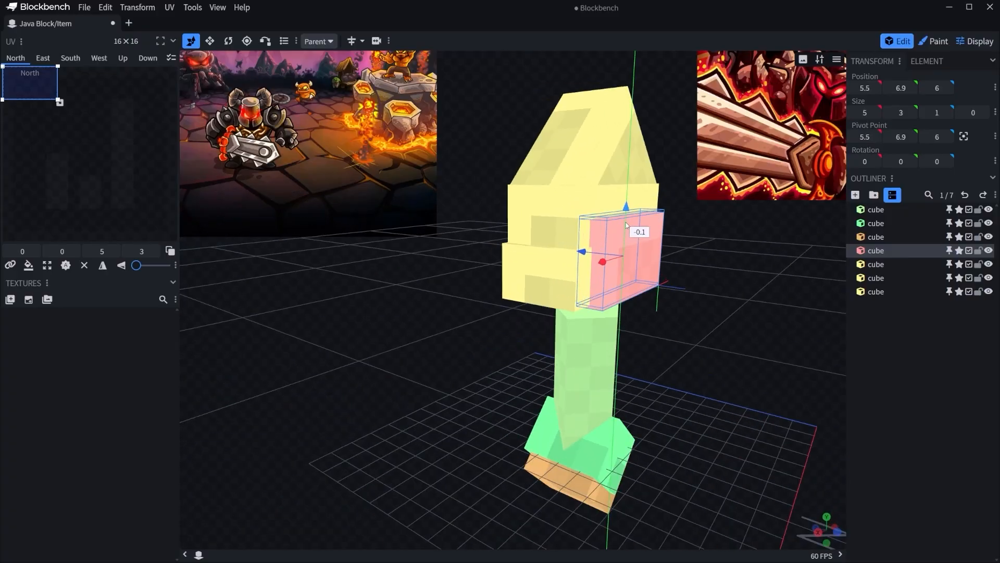
{"action": "left_click_drag", "start_coordinate": [573, 253], "coordinate": [585, 253]}
{"action": "left_click", "coordinate": [723, 301]}
{"action": "left_click_drag", "start_coordinate": [724, 300], "coordinate": [641, 278]}
{"action": "scroll", "coordinate": [727, 365], "scroll_direction": "up", "scroll_amount": 4}
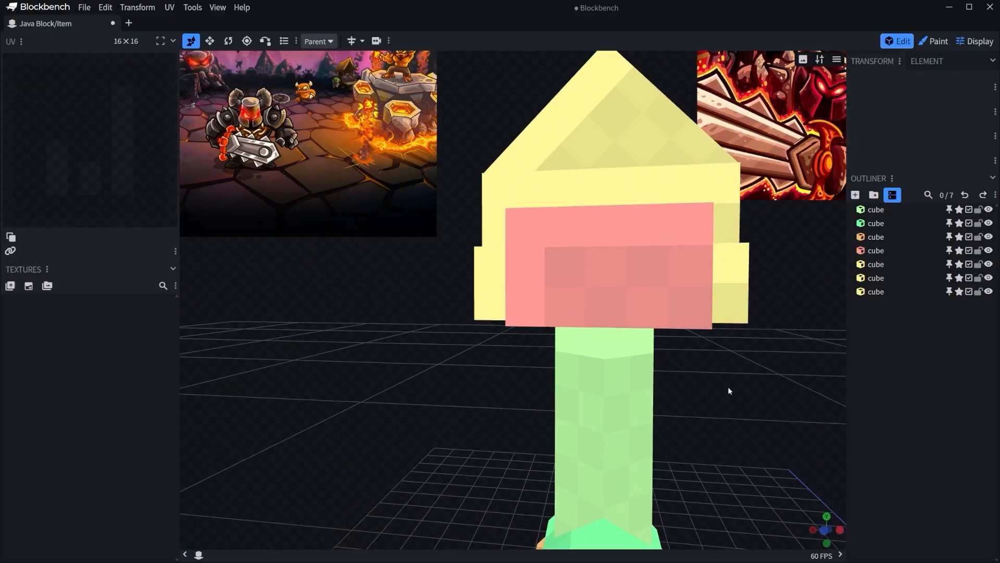
{"action": "right_click_drag", "start_coordinate": [729, 391], "coordinate": [696, 415]}
{"action": "left_click_drag", "start_coordinate": [696, 415], "coordinate": [715, 409]}
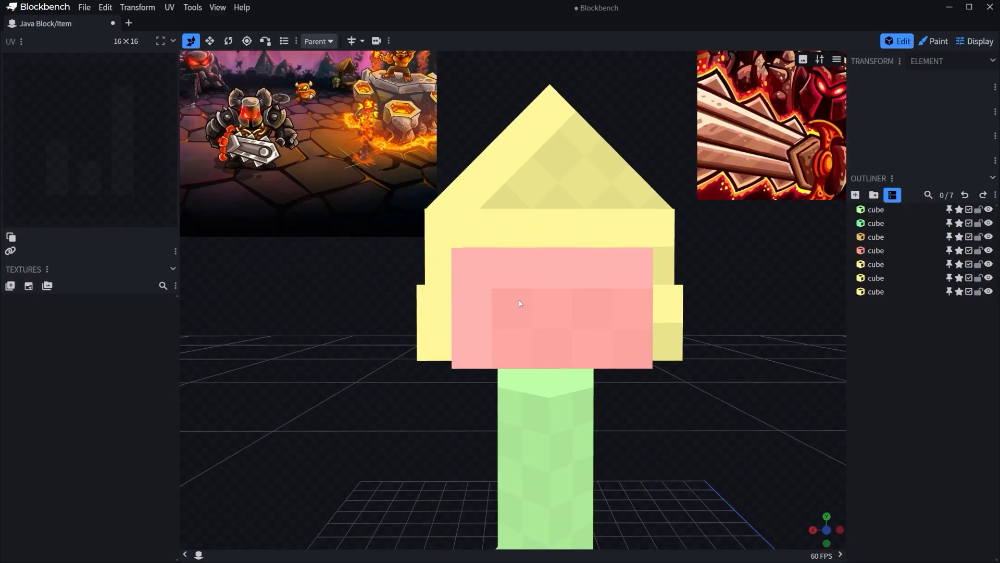
{"action": "scroll", "coordinate": [702, 414], "scroll_direction": "down", "scroll_amount": 3}
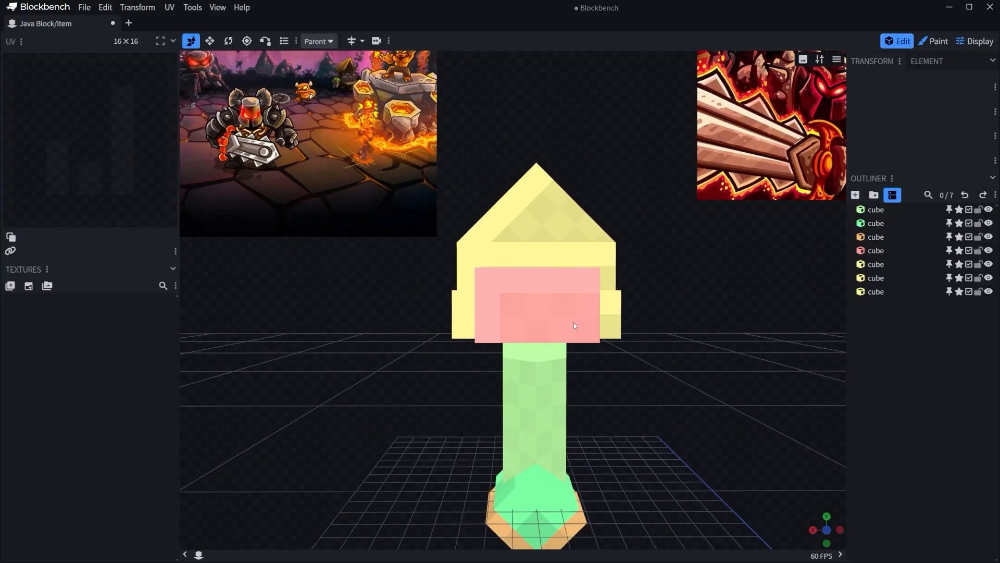
Duplicate the pink cube, place the copy directly below it at Y 3.9 and flatten the copy's depth to 0.
{"action": "right_click", "coordinate": [574, 323]}
{"action": "left_click", "coordinate": [607, 360]}
{"action": "left_click_drag", "start_coordinate": [689, 348], "coordinate": [570, 319]}
{"action": "key", "text": "v"}
{"action": "left_click_drag", "start_coordinate": [657, 316], "coordinate": [572, 348]}
{"action": "key", "text": "v"}
{"action": "left_click_drag", "start_coordinate": [639, 366], "coordinate": [580, 387]}
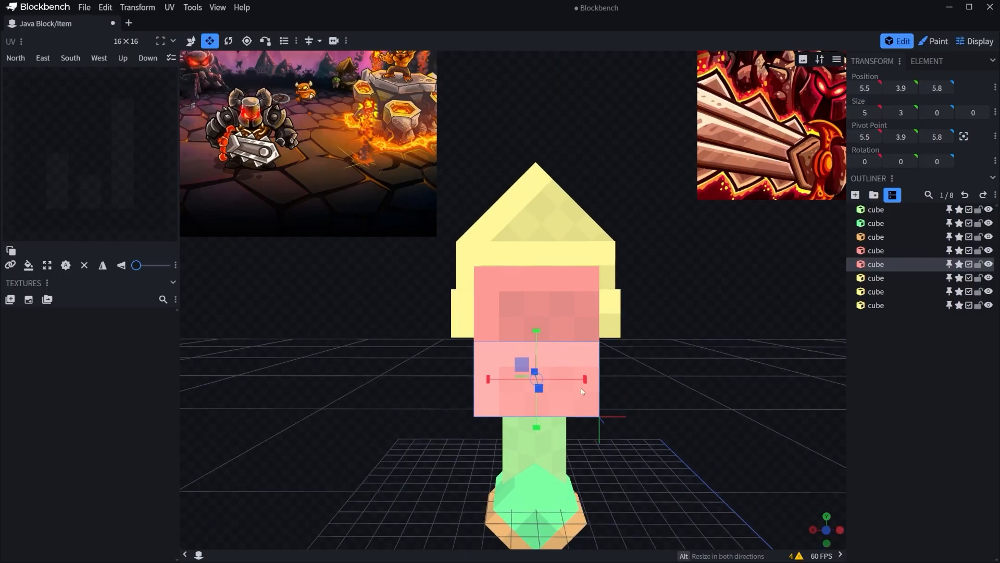
Shorten the flat pink plate from below by one unit, keeping its upper edge against the pink cube.
{"action": "key", "text": "s"}
{"action": "left_click_drag", "start_coordinate": [541, 417], "coordinate": [542, 392]}
{"action": "left_click", "coordinate": [566, 397]}
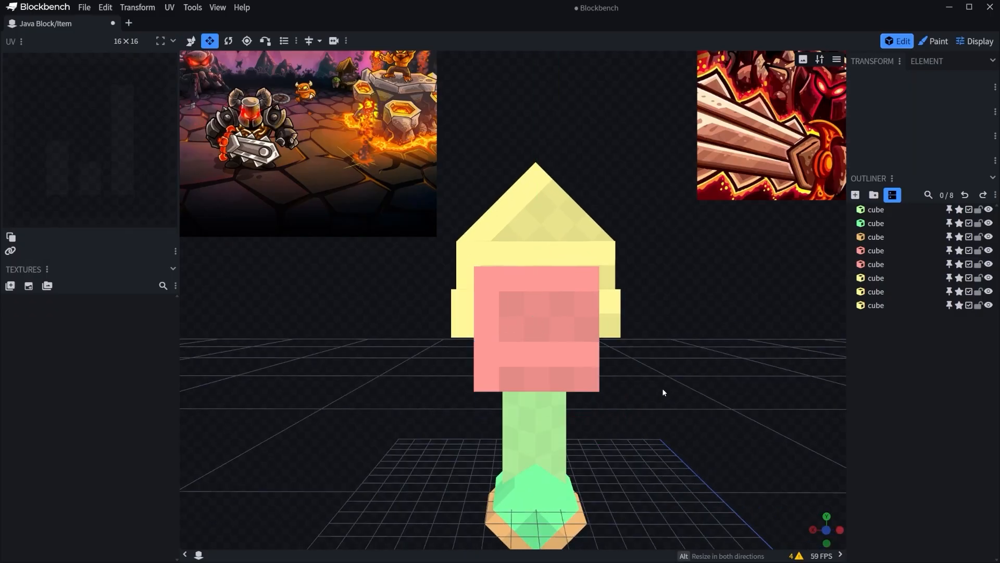
{"action": "scroll", "coordinate": [664, 389], "scroll_direction": "down", "scroll_amount": 3}
{"action": "mouse_move", "coordinate": [663, 384]}
{"action": "left_mouse_down"}
{"action": "mouse_move", "coordinate": [695, 380]}
{"action": "mouse_move", "coordinate": [650, 391]}
{"action": "left_mouse_up"}
{"action": "scroll", "coordinate": [712, 376], "scroll_direction": "up", "scroll_amount": 5}
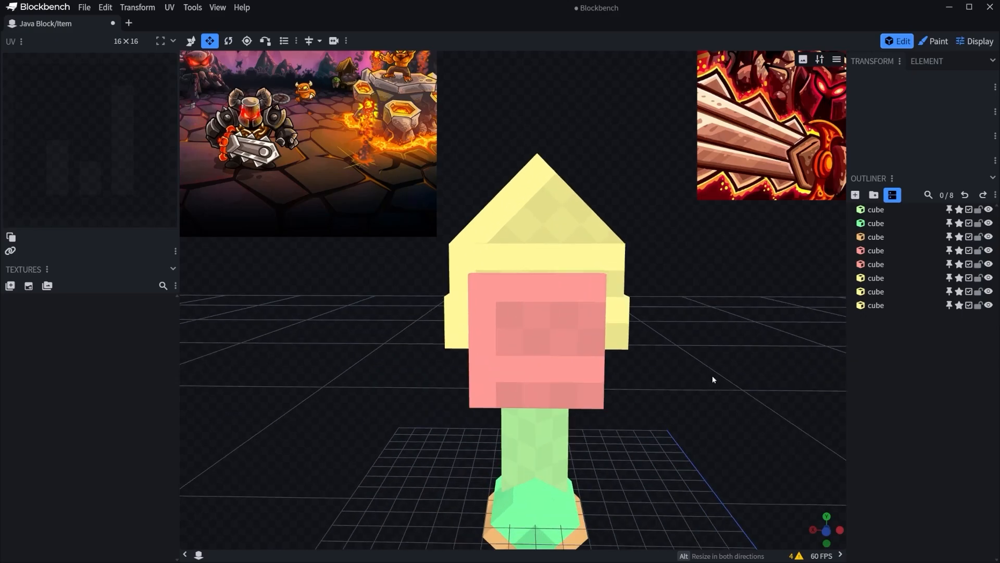
Duplicate the upper pink cube, move the copy out beside the guard along X and shrink it to a 2 × 1 × 0 plate.
{"action": "right_click", "coordinate": [542, 313]}
{"action": "left_click", "coordinate": [576, 350]}
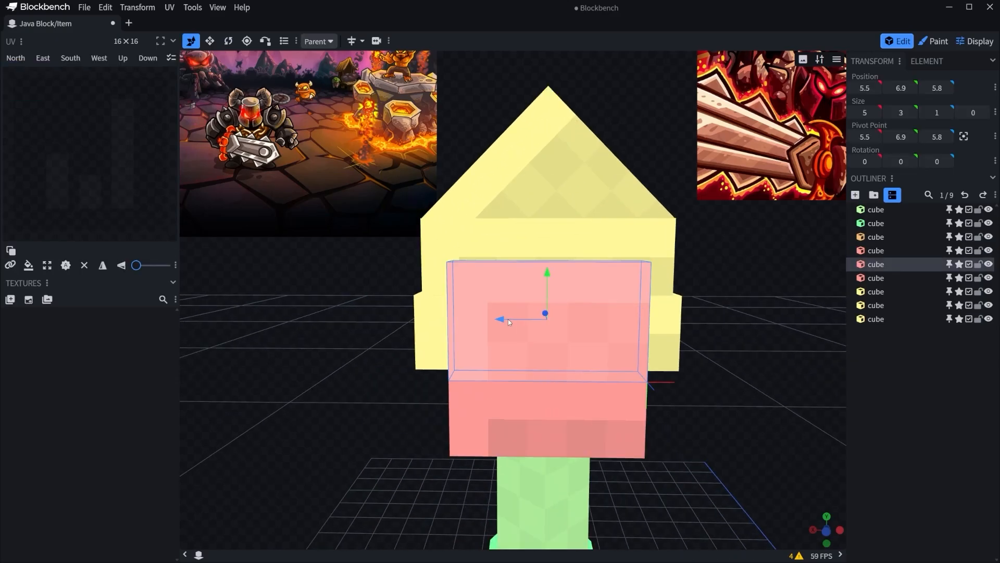
{"action": "left_click_drag", "start_coordinate": [508, 319], "coordinate": [272, 318]}
{"action": "right_click_drag", "start_coordinate": [339, 300], "coordinate": [409, 340]}
{"action": "left_click_drag", "start_coordinate": [392, 258], "coordinate": [328, 352]}
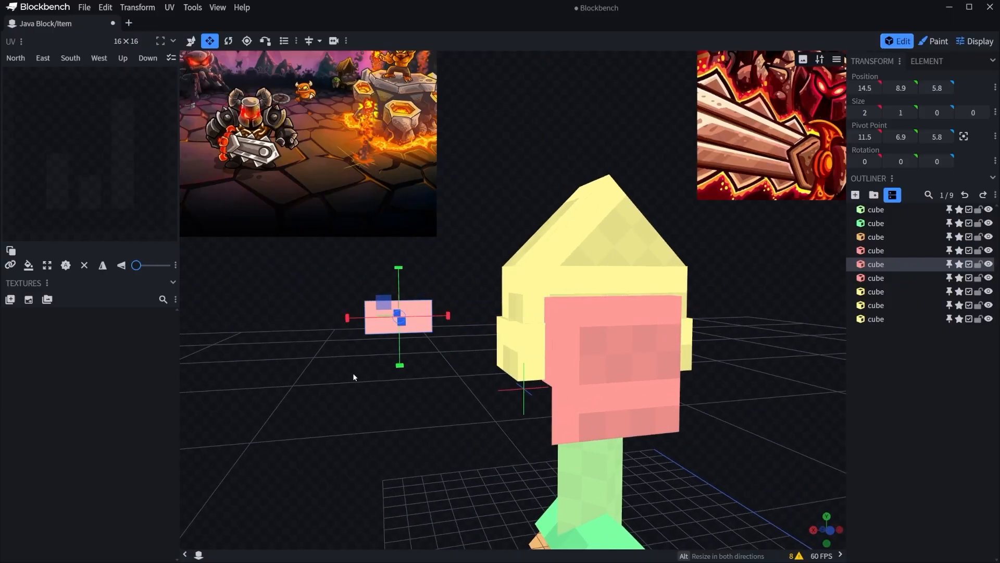
Set the small plate's marker color to Light Blue.
{"action": "right_click", "coordinate": [409, 310]}
{"action": "mouse_move", "coordinate": [484, 409]}
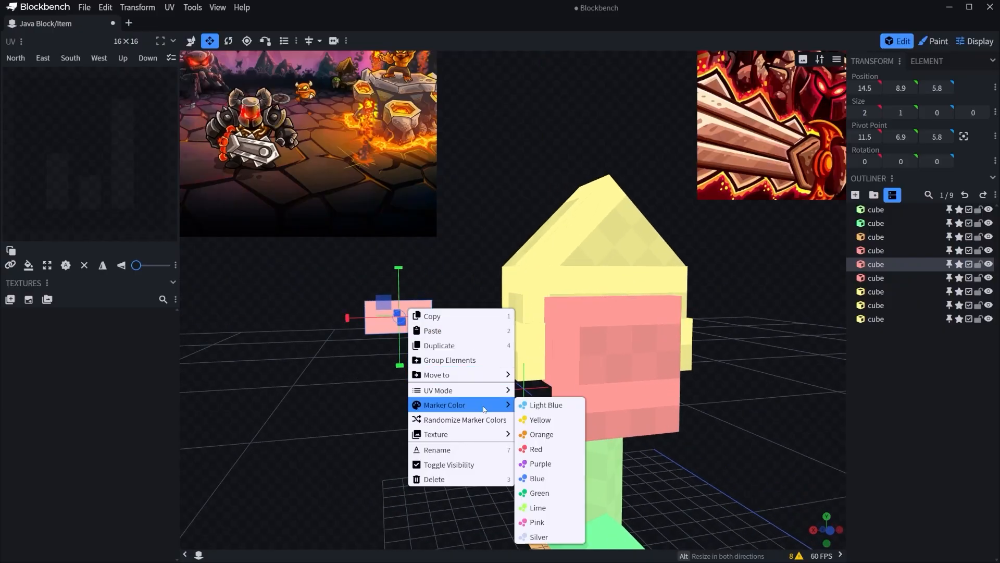
{"action": "left_click", "coordinate": [536, 406]}
Move the light blue plate onto the upper corner of the pink cube's front, at X 8.5 and Z 5.7.
{"action": "key", "text": "v"}
{"action": "left_click_drag", "start_coordinate": [345, 317], "coordinate": [545, 335]}
{"action": "left_click_drag", "start_coordinate": [409, 314], "coordinate": [454, 330]}
{"action": "left_click_drag", "start_coordinate": [572, 312], "coordinate": [574, 314], "text": "ctrl"}
{"action": "left_click_drag", "start_coordinate": [447, 357], "coordinate": [384, 336]}
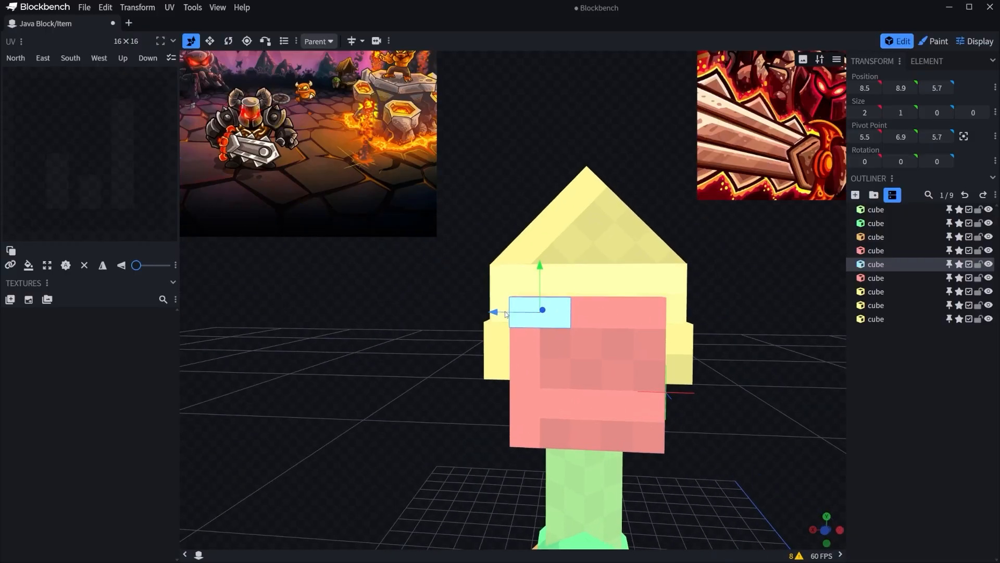
Inset the light blue plate from the pink cube's corner by moving it to X 8 and Y 8.7.
{"action": "left_click_drag", "start_coordinate": [505, 314], "coordinate": [520, 316]}
{"action": "left_click", "coordinate": [383, 283]}
{"action": "scroll", "coordinate": [383, 283], "scroll_direction": "down", "scroll_amount": 5}
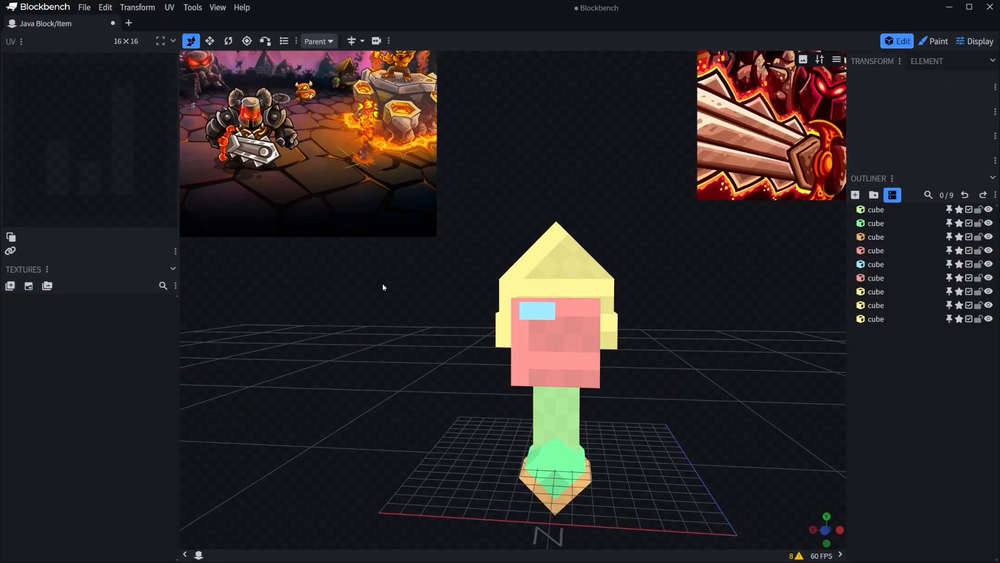
{"action": "scroll", "coordinate": [608, 304], "scroll_direction": "up", "scroll_amount": 4}
{"action": "left_click", "coordinate": [565, 318]}
{"action": "left_click", "coordinate": [727, 341]}
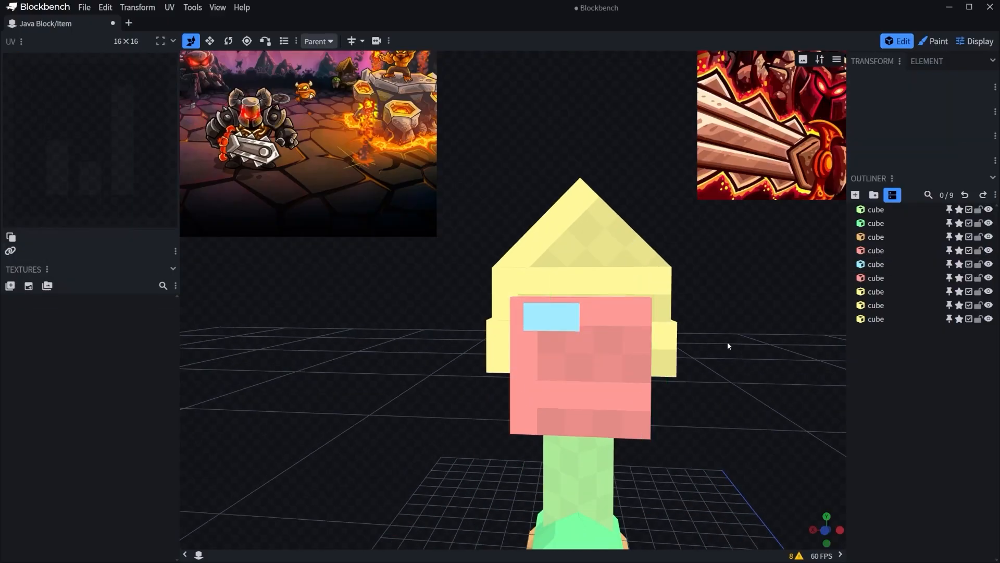
Try mirroring a duplicate of the light blue plate along X, and remove the copy.
{"action": "scroll", "coordinate": [727, 342], "scroll_direction": "down", "scroll_amount": 2}
{"action": "left_click", "coordinate": [532, 311]}
{"action": "right_click", "coordinate": [537, 314]}
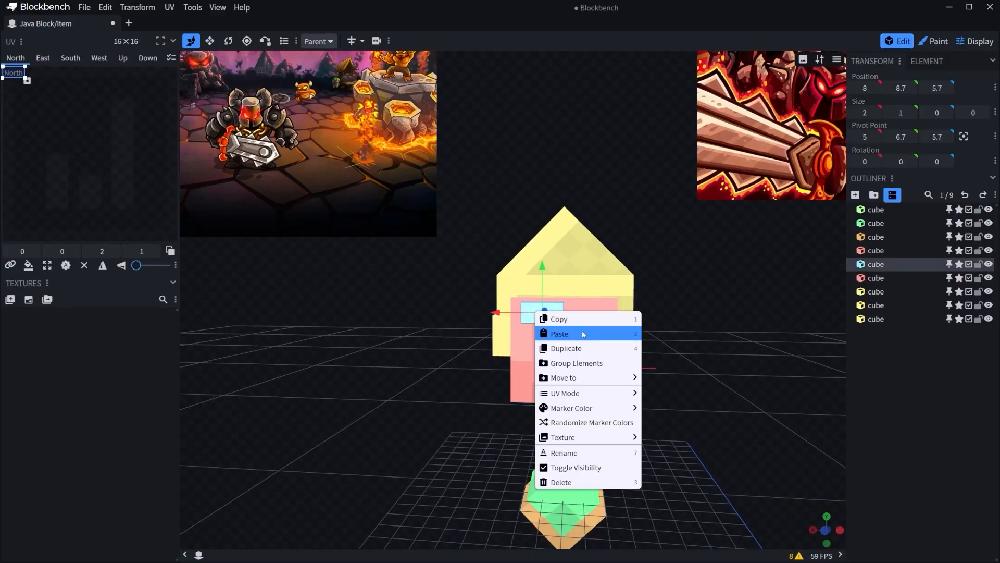
{"action": "left_click", "coordinate": [560, 327]}
{"action": "left_click", "coordinate": [137, 7]}
{"action": "mouse_move", "coordinate": [156, 51]}
{"action": "left_click", "coordinate": [207, 55]}
{"action": "scroll", "coordinate": [737, 307], "scroll_direction": "down", "scroll_amount": 2}
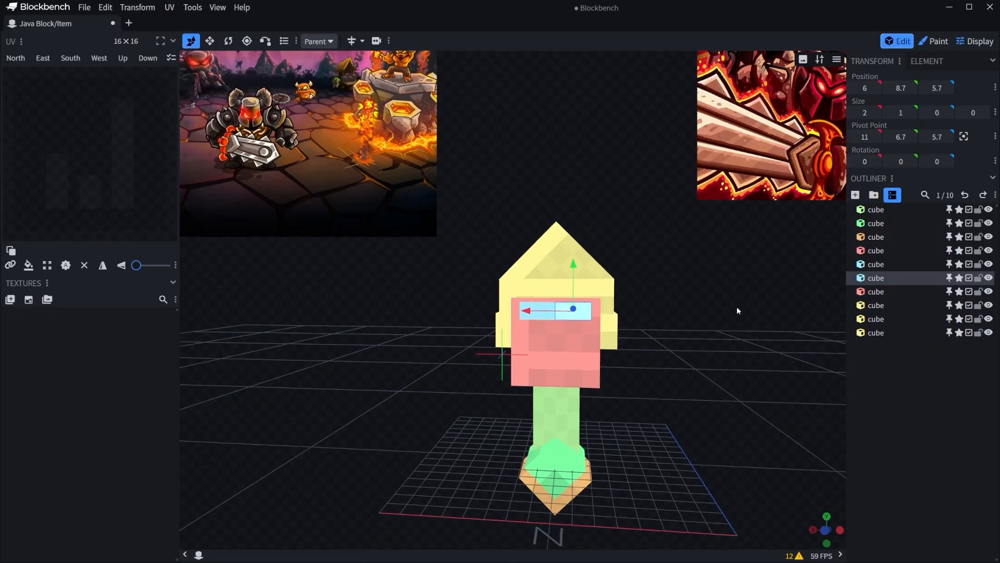
{"action": "left_click_drag", "start_coordinate": [737, 307], "coordinate": [742, 306]}
{"action": "key", "text": "Delete"}
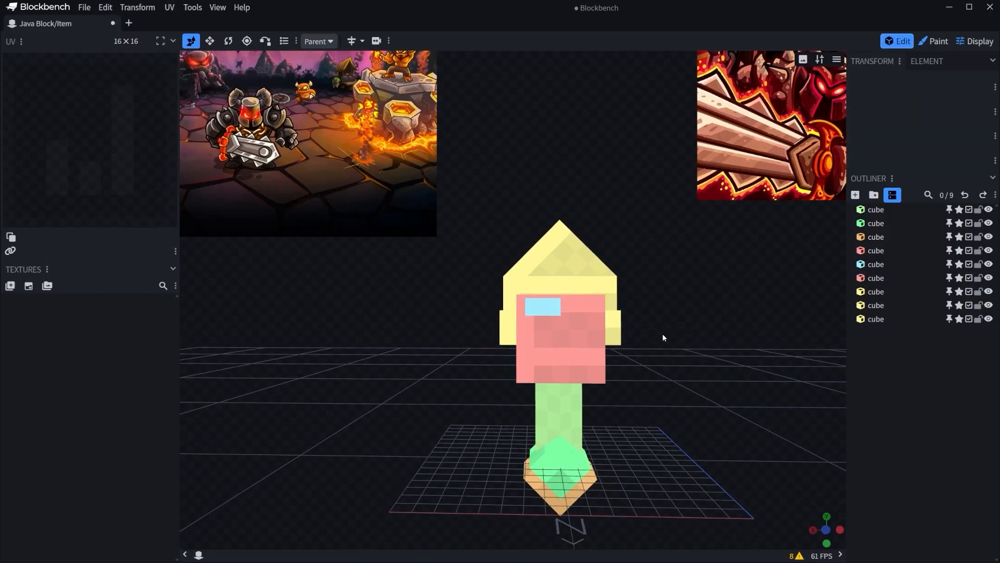
Try mirroring duplicates of both pink cubes and the light blue plate along Z, and remove the copies.
{"action": "scroll", "coordinate": [729, 359], "scroll_direction": "up", "scroll_amount": 3}
{"action": "left_click_drag", "start_coordinate": [755, 375], "coordinate": [715, 378]}
{"action": "left_click", "coordinate": [503, 314]}
{"action": "left_click", "coordinate": [544, 364], "text": "ctrl"}
{"action": "scroll", "coordinate": [551, 420], "scroll_direction": "down", "scroll_amount": 2}
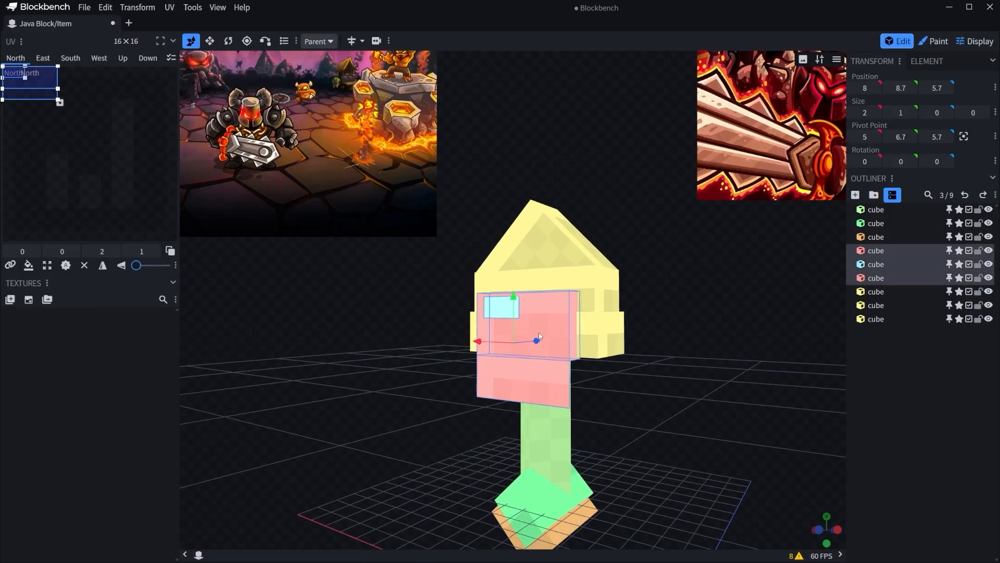
{"action": "right_click", "coordinate": [538, 333]}
{"action": "left_click", "coordinate": [557, 368]}
{"action": "left_click", "coordinate": [137, 7]}
{"action": "mouse_move", "coordinate": [156, 37]}
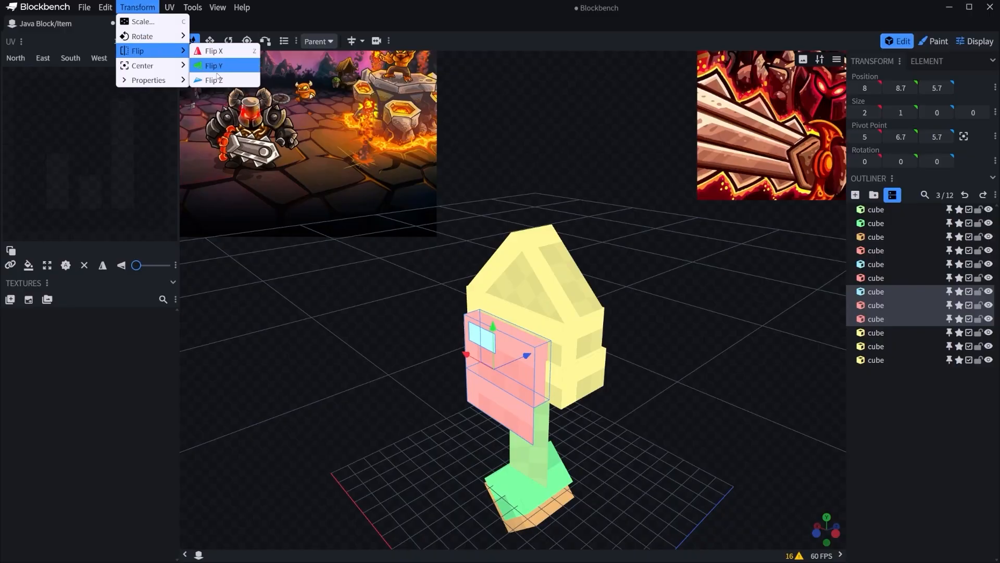
{"action": "left_click", "coordinate": [223, 80]}
{"action": "scroll", "coordinate": [523, 193], "scroll_direction": "down", "scroll_amount": 3}
{"action": "left_click_drag", "start_coordinate": [523, 194], "coordinate": [459, 166]}
{"action": "scroll", "coordinate": [663, 265], "scroll_direction": "up", "scroll_amount": 3}
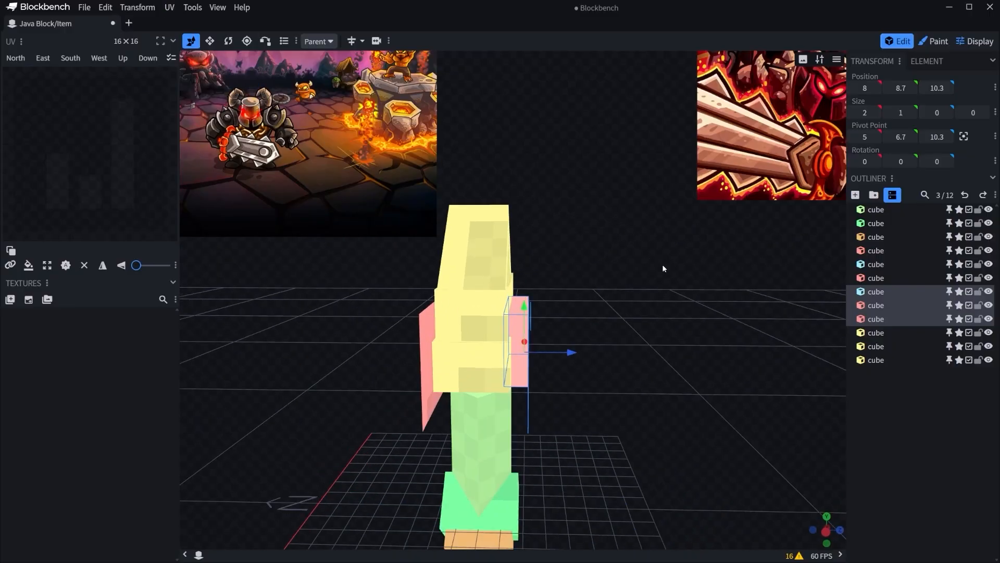
{"action": "left_click_drag", "start_coordinate": [663, 266], "coordinate": [689, 266]}
{"action": "key", "text": "Delete"}
Duplicate the lower yellow guard cube and move the copy beside the guard to X 11.5.
{"action": "scroll", "coordinate": [676, 271], "scroll_direction": "up", "scroll_amount": 3}
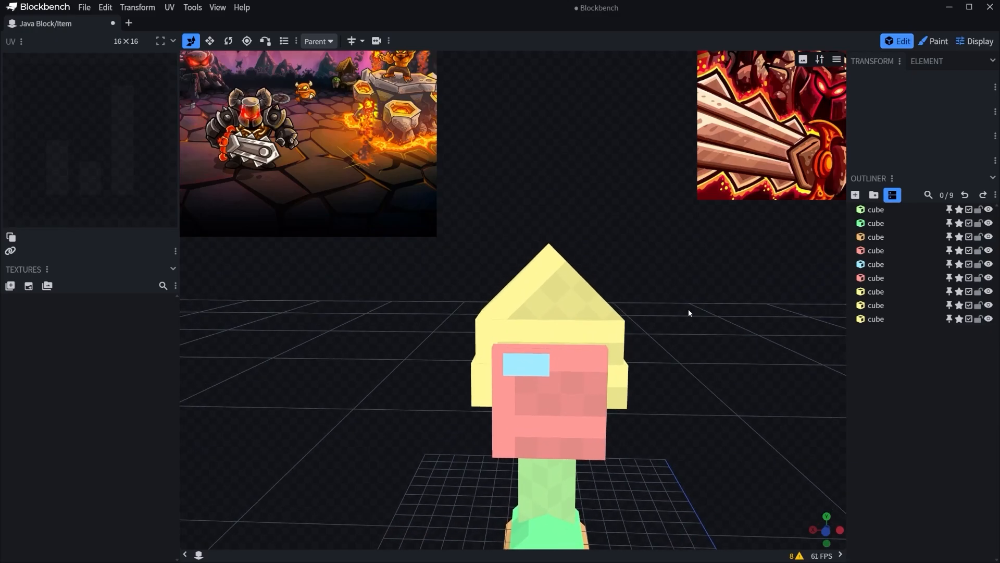
{"action": "left_click", "coordinate": [476, 374]}
{"action": "right_click", "coordinate": [492, 360]}
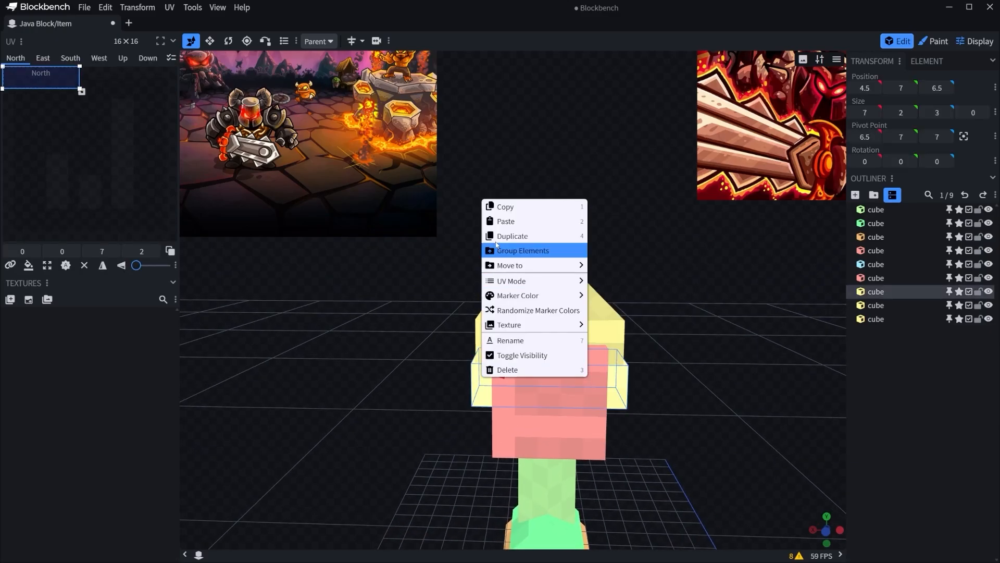
{"action": "left_click", "coordinate": [498, 238]}
{"action": "left_click_drag", "start_coordinate": [507, 373], "coordinate": [358, 365]}
{"action": "left_click_drag", "start_coordinate": [414, 282], "coordinate": [522, 299]}
Flatten the duplicated guard cube to a depth of 0 and extend its height to 7.
{"action": "key", "text": "s"}
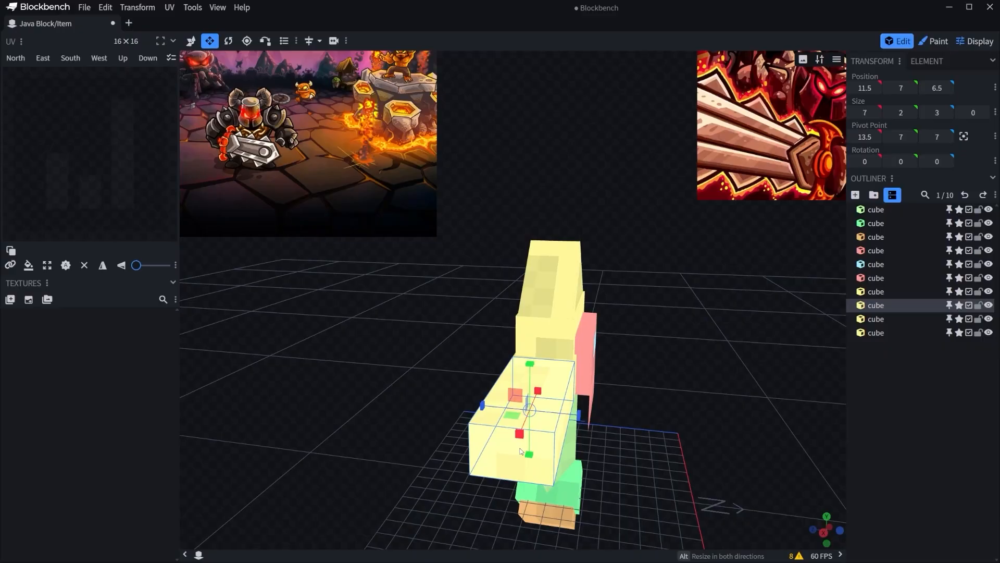
{"action": "left_click_drag", "start_coordinate": [501, 412], "coordinate": [597, 337]}
{"action": "left_click_drag", "start_coordinate": [396, 334], "coordinate": [405, 229]}
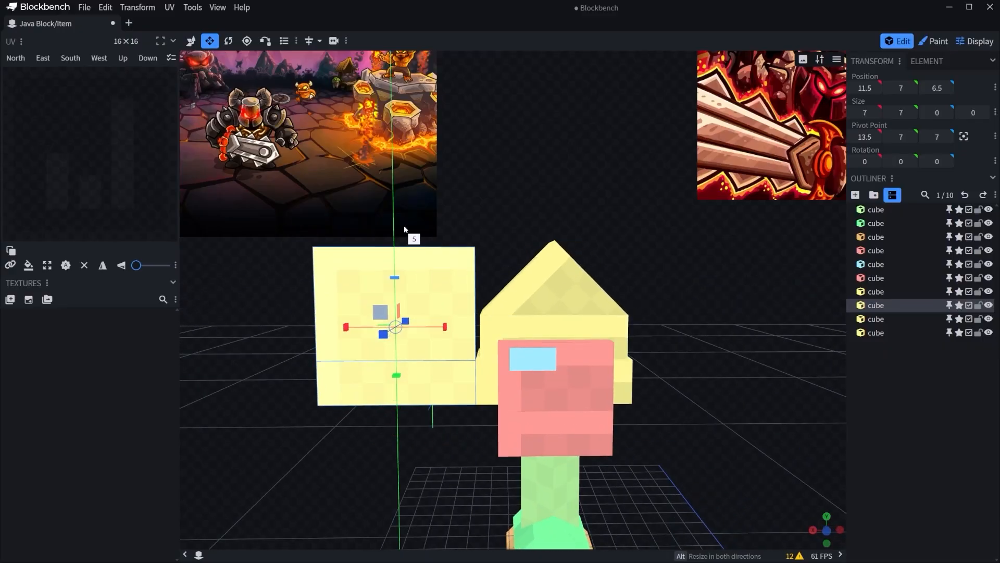
{"action": "scroll", "coordinate": [416, 425], "scroll_direction": "down", "scroll_amount": 3}
{"action": "left_click_drag", "start_coordinate": [432, 443], "coordinate": [436, 435]}
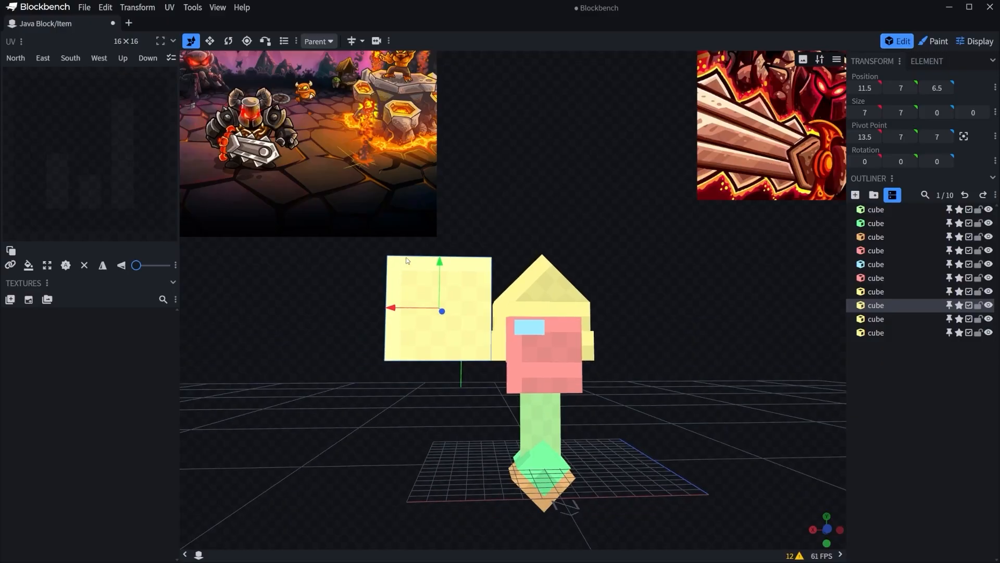
Lower the flat yellow plate to Y 5 and shift it to Z 8.2 within the guard's depth.
{"action": "left_click_drag", "start_coordinate": [440, 265], "coordinate": [442, 302]}
{"action": "left_click", "coordinate": [688, 320]}
{"action": "scroll", "coordinate": [688, 320], "scroll_direction": "down", "scroll_amount": 3}
{"action": "left_click_drag", "start_coordinate": [688, 320], "coordinate": [782, 383]}
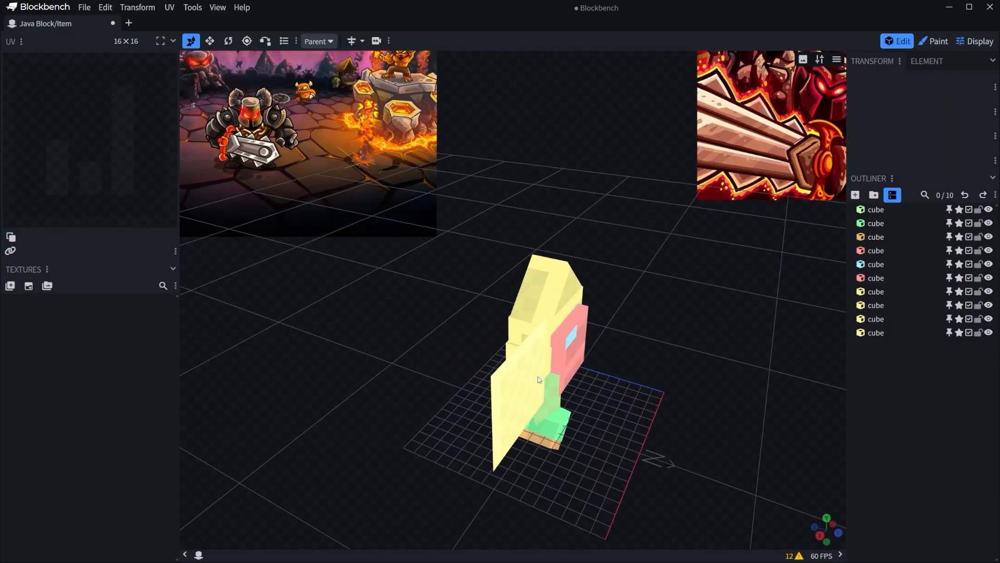
{"action": "left_click", "coordinate": [525, 384]}
{"action": "left_click_drag", "start_coordinate": [658, 359], "coordinate": [704, 370]}
{"action": "left_click_drag", "start_coordinate": [526, 381], "coordinate": [510, 391]}
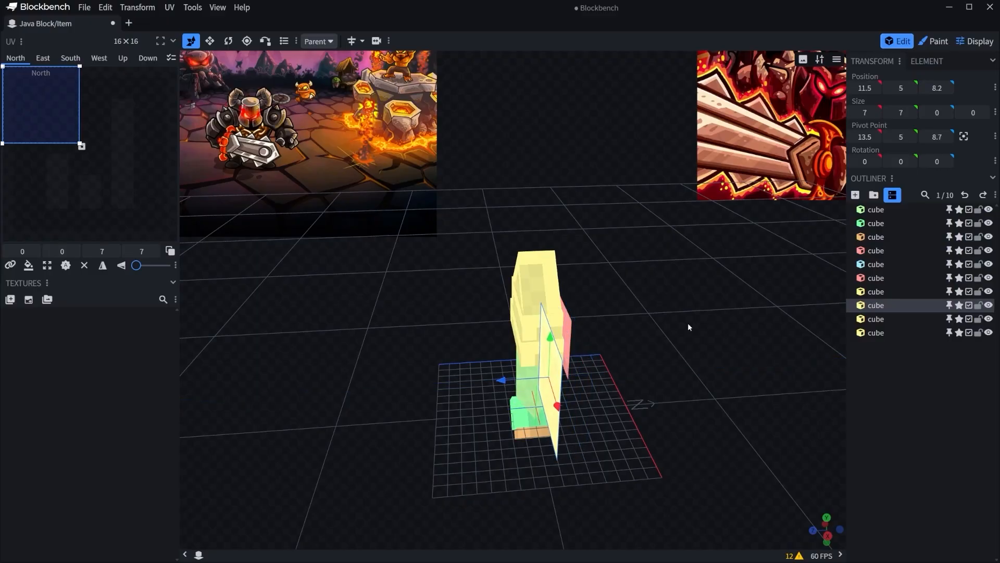
{"action": "left_click_drag", "start_coordinate": [689, 327], "coordinate": [722, 348]}
{"action": "scroll", "coordinate": [723, 350], "scroll_direction": "up", "scroll_amount": 3}
Isolate the upper guard cube and remove its hidden Down face, restoring the other cubes' visibility.
{"action": "left_click", "coordinate": [520, 348]}
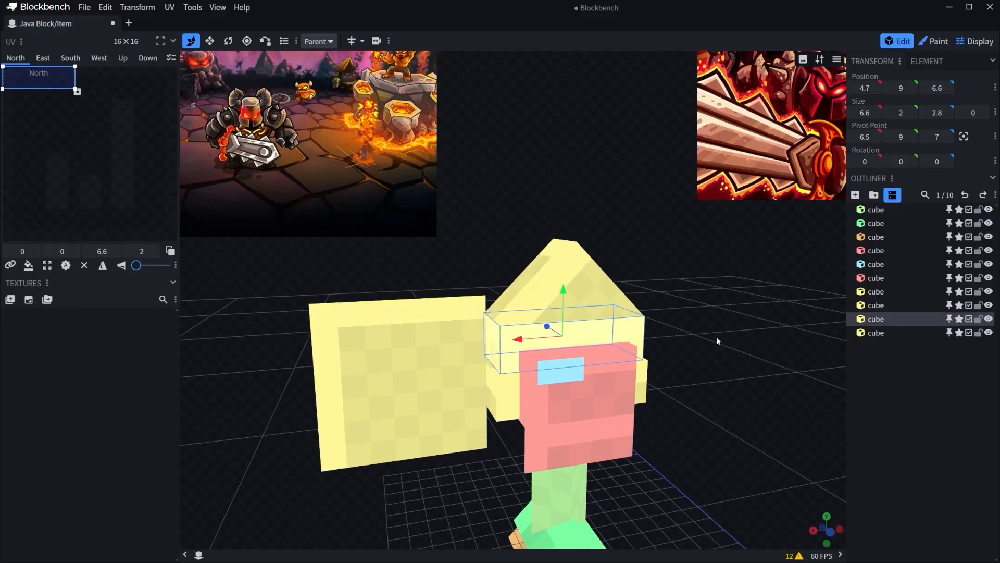
{"action": "key", "text": "d"}
{"action": "left_click_drag", "start_coordinate": [755, 310], "coordinate": [699, 331]}
{"action": "scroll", "coordinate": [708, 250], "scroll_direction": "up", "scroll_amount": 3}
{"action": "left_click", "coordinate": [84, 265]}
{"action": "key", "text": "d"}
{"action": "scroll", "coordinate": [719, 229], "scroll_direction": "down", "scroll_amount": 3}
{"action": "left_click", "coordinate": [710, 349]}
Isolate the rotated cube on top of the guard and remove its Down and West faces.
{"action": "left_click", "coordinate": [602, 300]}
{"action": "key", "text": "d"}
{"action": "left_click_drag", "start_coordinate": [705, 287], "coordinate": [729, 237]}
{"action": "left_click", "coordinate": [568, 348]}
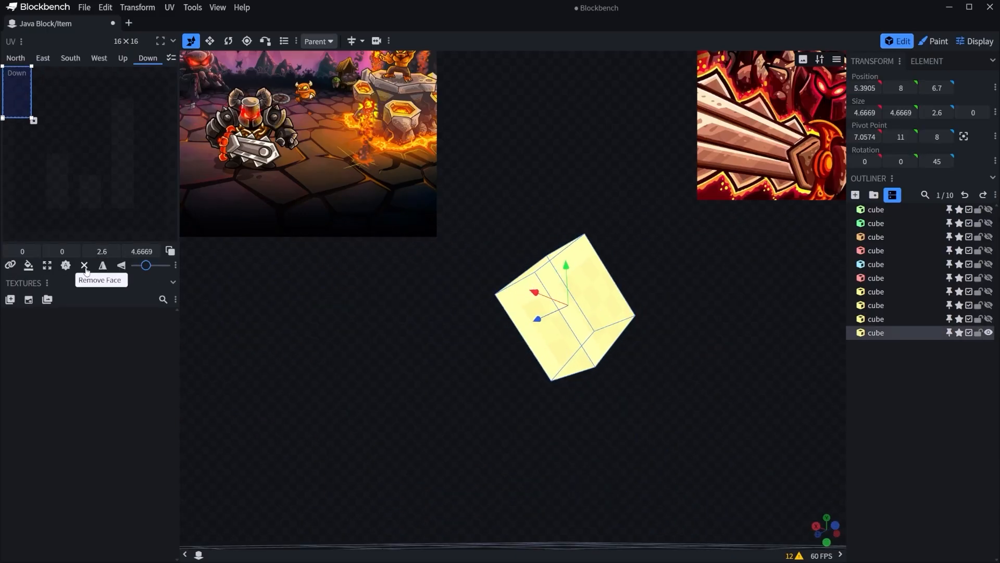
{"action": "left_click", "coordinate": [84, 265]}
{"action": "left_click_drag", "start_coordinate": [487, 214], "coordinate": [544, 311]}
{"action": "left_click", "coordinate": [84, 266]}
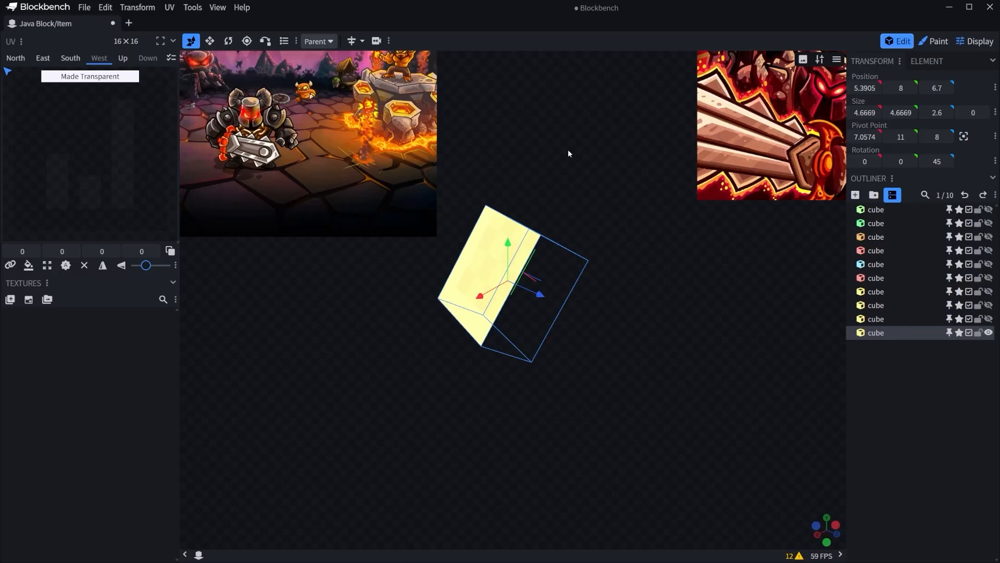
{"action": "key", "text": "d"}
Isolate the upper pink cube and remove its South face, then show the whole model again.
{"action": "left_click", "coordinate": [578, 394]}
{"action": "key", "text": "d"}
{"action": "left_click_drag", "start_coordinate": [488, 378], "coordinate": [495, 374]}
{"action": "left_click", "coordinate": [448, 373]}
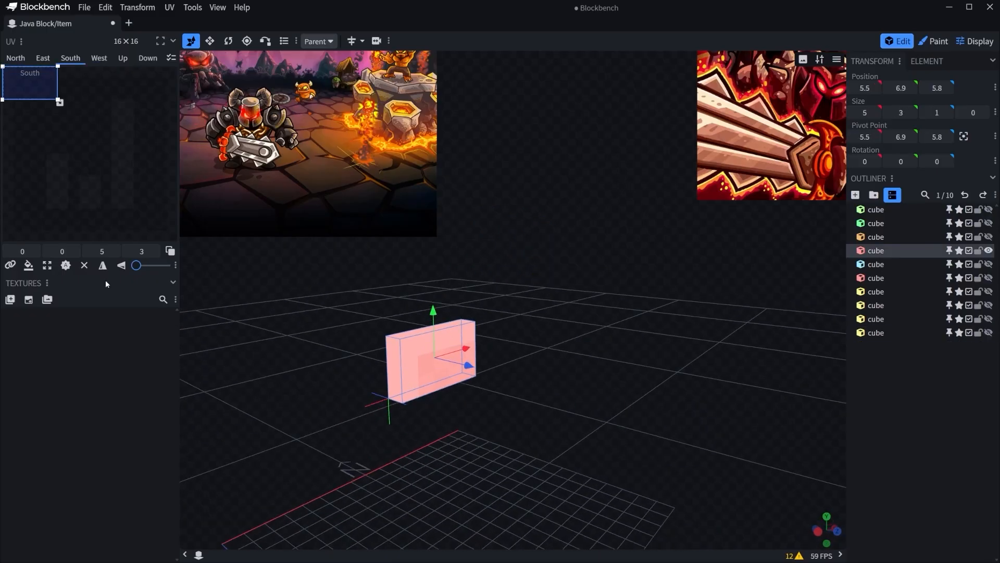
{"action": "left_click", "coordinate": [84, 266]}
{"action": "key", "text": "d"}
{"action": "left_click_drag", "start_coordinate": [617, 220], "coordinate": [667, 211]}
{"action": "left_click", "coordinate": [659, 266]}
Duplicate the upper guard cube straight upward to start the blade, and set the copy's marker color to Light Blue.
{"action": "left_click_drag", "start_coordinate": [688, 270], "coordinate": [805, 279]}
{"action": "scroll", "coordinate": [799, 274], "scroll_direction": "down", "scroll_amount": 4}
{"action": "right_click_drag", "start_coordinate": [621, 261], "coordinate": [609, 314]}
{"action": "scroll", "coordinate": [609, 315], "scroll_direction": "up", "scroll_amount": 4}
{"action": "left_click", "coordinate": [592, 411]}
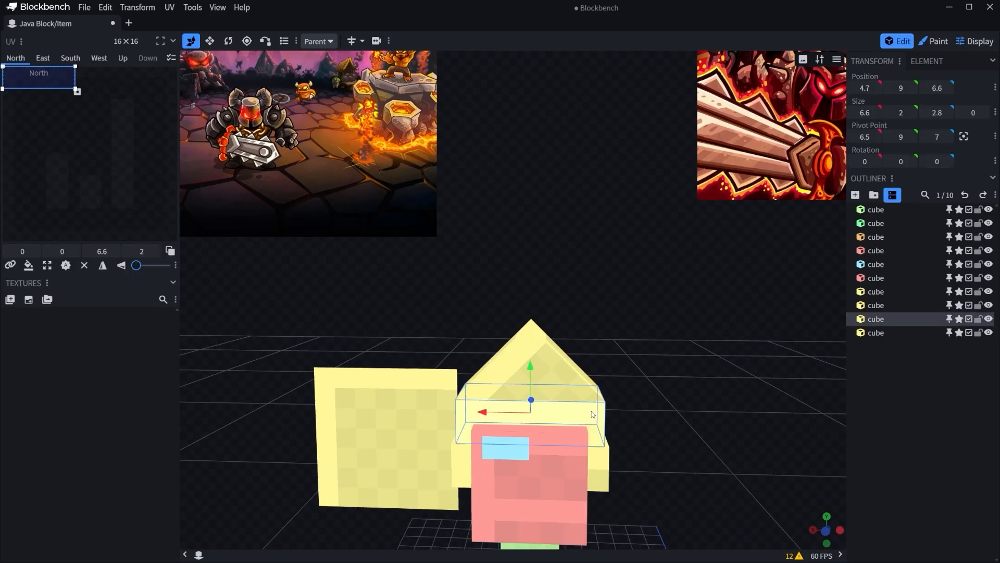
{"action": "right_click", "coordinate": [592, 411]}
{"action": "left_click", "coordinate": [615, 270]}
{"action": "mouse_move", "coordinate": [533, 365]}
{"action": "left_mouse_down"}
{"action": "mouse_move", "coordinate": [539, 227]}
{"action": "mouse_move", "coordinate": [531, 315]}
{"action": "mouse_move", "coordinate": [517, 170]}
{"action": "mouse_move", "coordinate": [527, 86]}
{"action": "left_mouse_up"}
{"action": "right_click", "coordinate": [561, 257]}
{"action": "mouse_move", "coordinate": [624, 355]}
{"action": "left_click", "coordinate": [717, 354]}
Stretch the light blue blade cube to a height of 17, with its base on the guard at Y 11.
{"action": "key", "text": "s"}
{"action": "scroll", "coordinate": [532, 320], "scroll_direction": "down", "scroll_amount": 2}
{"action": "left_click_drag", "start_coordinate": [552, 153], "coordinate": [770, 273]}
{"action": "key", "text": "v"}
{"action": "scroll", "coordinate": [614, 212], "scroll_direction": "up", "scroll_amount": 3}
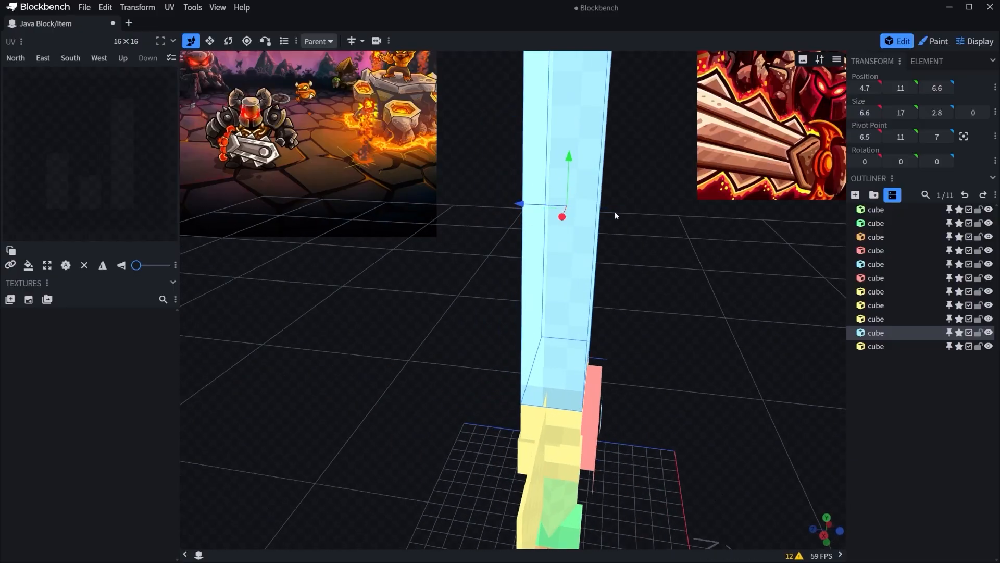
Thin the light blue blade cube to a depth of 0.8, centred on the guard at Z 7.7.
{"action": "key", "text": "s"}
{"action": "mouse_move", "coordinate": [528, 202]}
{"action": "left_mouse_down"}
{"action": "mouse_move", "coordinate": [570, 213]}
{"action": "mouse_move", "coordinate": [533, 207]}
{"action": "left_mouse_up"}
{"action": "left_click_drag", "start_coordinate": [526, 251], "coordinate": [653, 225]}
{"action": "left_click", "coordinate": [666, 229]}
{"action": "scroll", "coordinate": [668, 230], "scroll_direction": "down", "scroll_amount": 5}
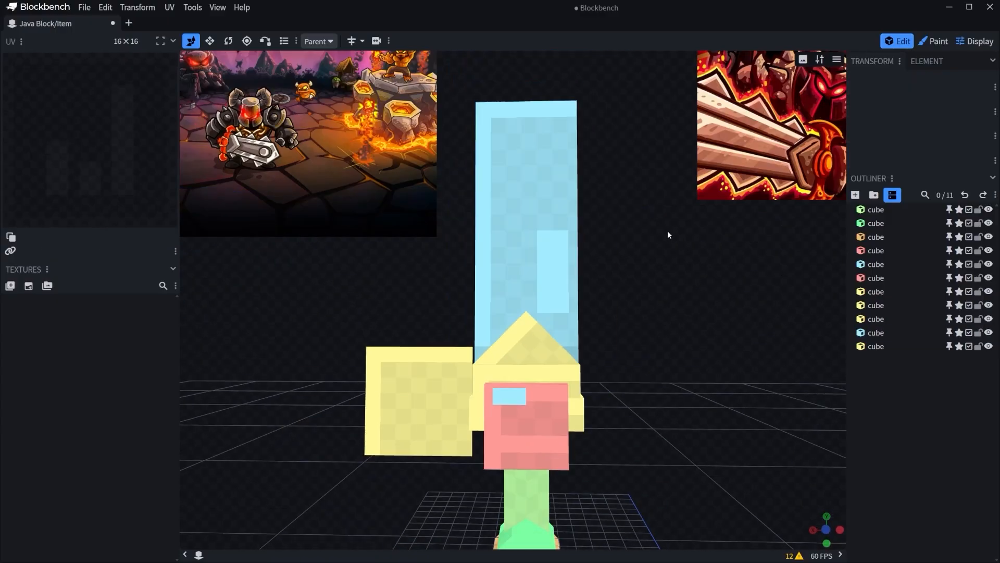
{"action": "left_click", "coordinate": [560, 247]}
{"action": "key", "text": "d"}
{"action": "left_click_drag", "start_coordinate": [672, 338], "coordinate": [608, 254]}
{"action": "scroll", "coordinate": [678, 277], "scroll_direction": "up", "scroll_amount": 4}
{"action": "left_click", "coordinate": [715, 389]}
{"action": "scroll", "coordinate": [715, 390], "scroll_direction": "down", "scroll_amount": 5}
{"action": "scroll", "coordinate": [514, 348], "scroll_direction": "up", "scroll_amount": 4}
{"action": "key", "text": "d"}
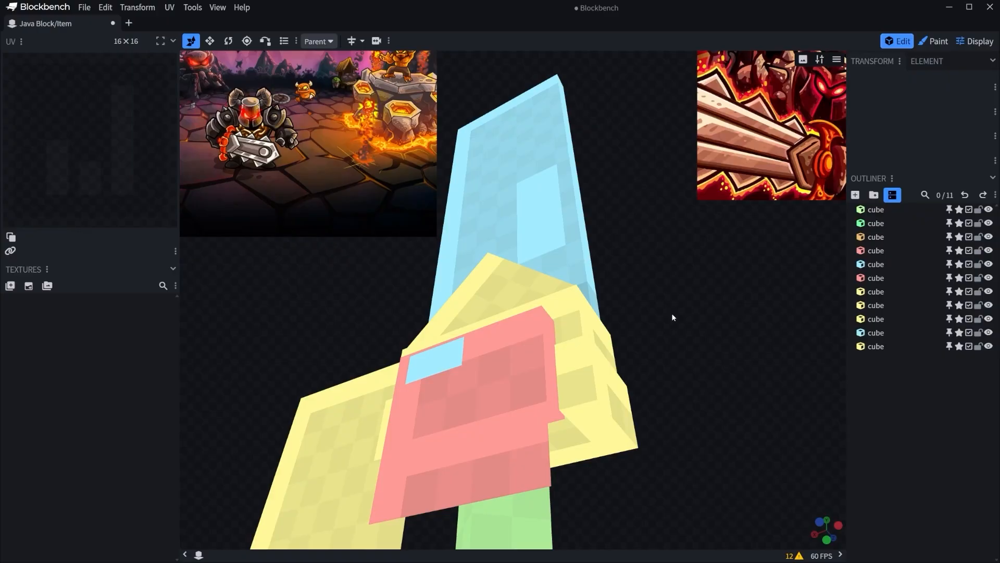
{"action": "left_click_drag", "start_coordinate": [672, 316], "coordinate": [706, 348]}
{"action": "right_click_drag", "start_coordinate": [705, 348], "coordinate": [670, 363]}
{"action": "left_click", "coordinate": [572, 302]}
{"action": "scroll", "coordinate": [667, 301], "scroll_direction": "down", "scroll_amount": 3}
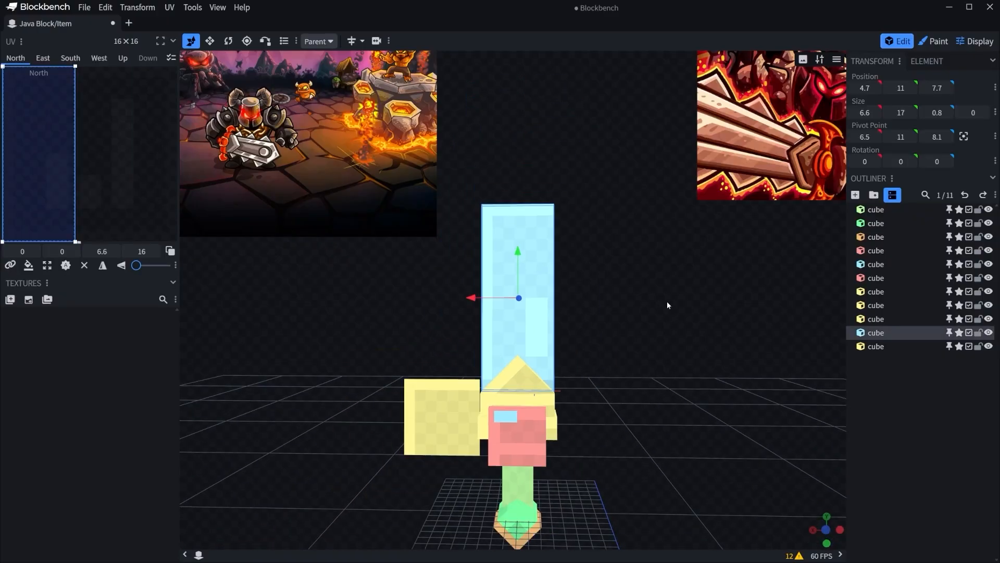
Duplicate the blade cube 8 units sideways and shrink the copy to 6 by 6, with its base at Y 23.
{"action": "right_click", "coordinate": [532, 272]}
{"action": "left_click", "coordinate": [544, 307]}
{"action": "left_click_drag", "start_coordinate": [490, 299], "coordinate": [577, 300]}
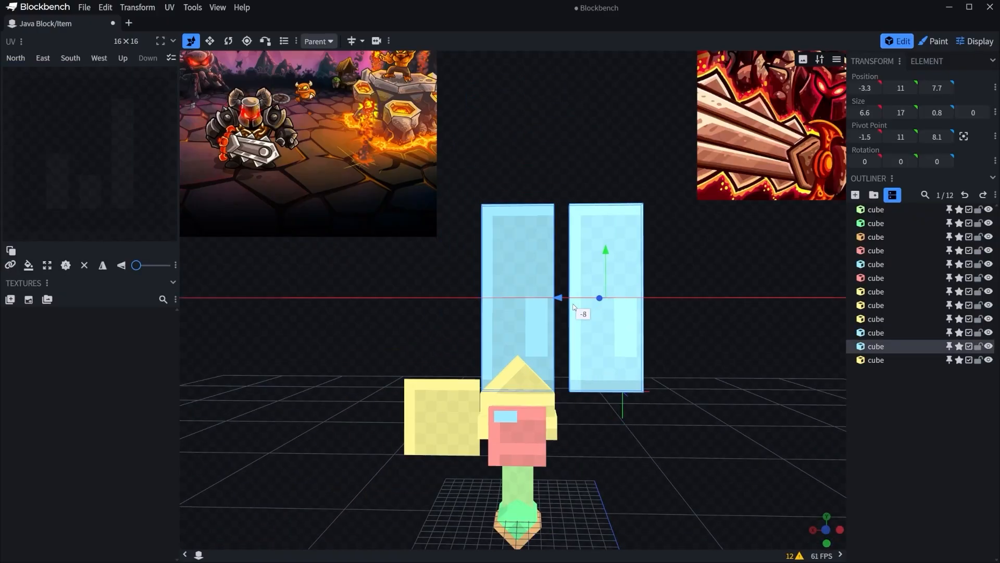
{"action": "key", "text": "s"}
{"action": "left_click_drag", "start_coordinate": [619, 334], "coordinate": [603, 223]}
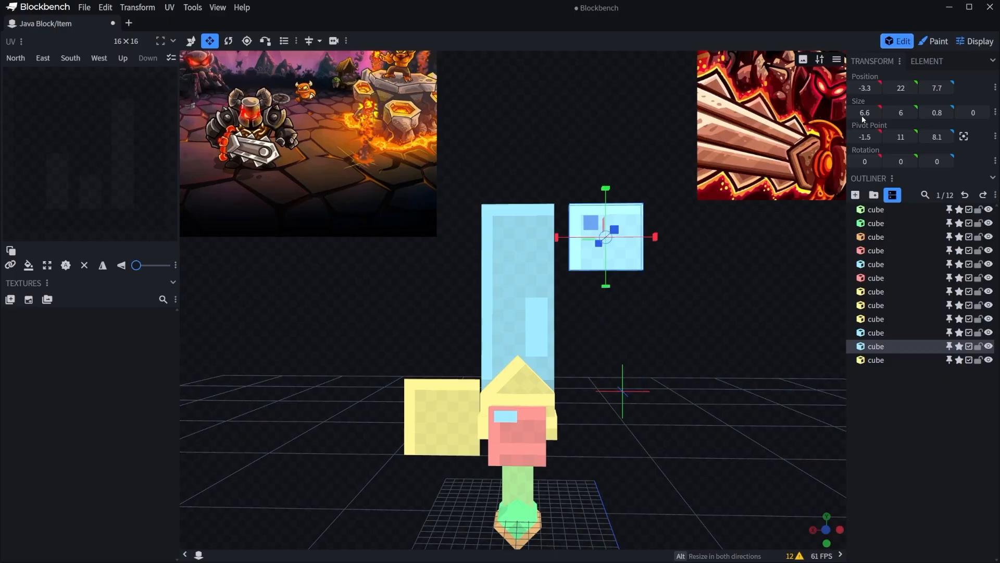
{"action": "scroll", "coordinate": [616, 266], "scroll_direction": "up", "scroll_amount": 4}
{"action": "right_click_drag", "start_coordinate": [649, 224], "coordinate": [632, 310]}
{"action": "key", "text": "v"}
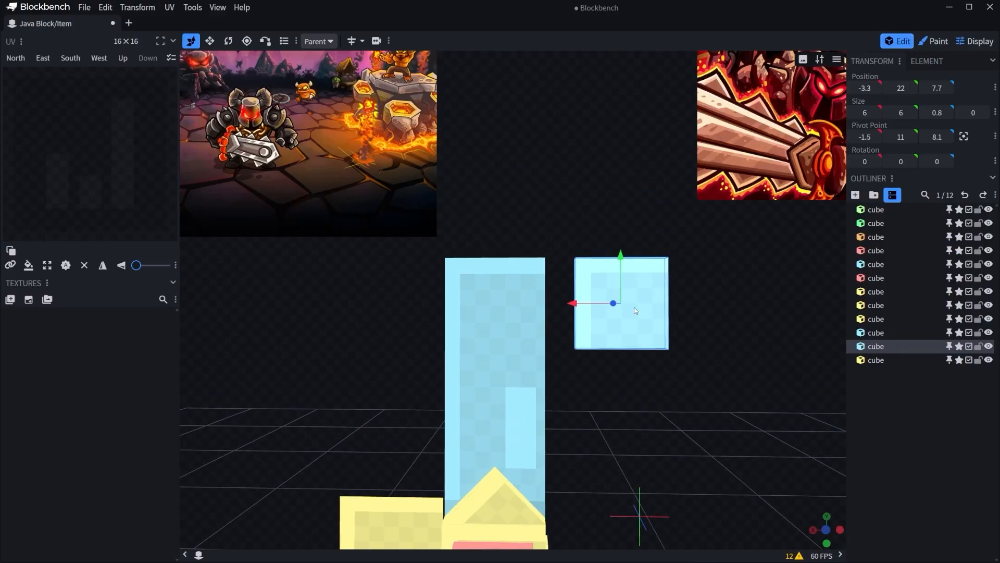
{"action": "left_click_drag", "start_coordinate": [621, 282], "coordinate": [621, 270]}
Centre the pivot of the square copy and rotate it 45 degrees about Z.
{"action": "left_click", "coordinate": [227, 40]}
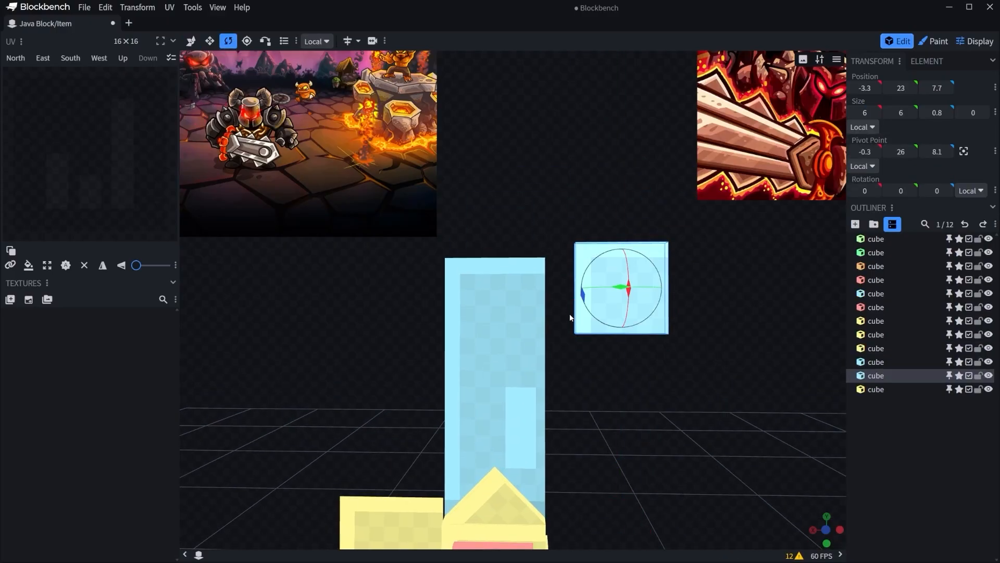
{"action": "left_click", "coordinate": [939, 194]}
{"action": "type", "text": "45"}
{"action": "key", "text": "Return"}
Move the diamond-shaped cube onto the top of the blade by snapping its side corner to the blade's upper corner.
{"action": "left_click", "coordinate": [266, 41]}
{"action": "left_click", "coordinate": [319, 41]}
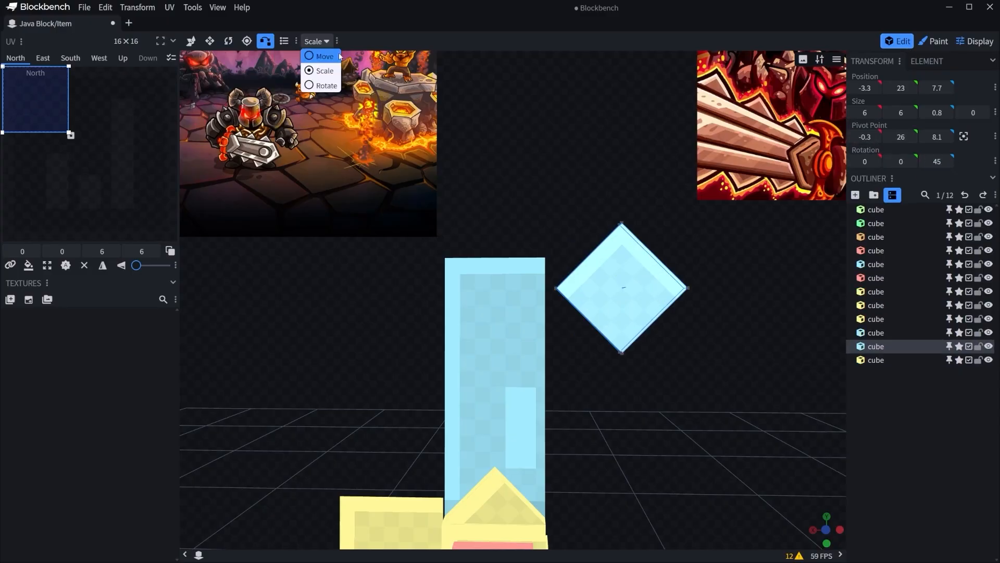
{"action": "left_click_drag", "start_coordinate": [614, 135], "coordinate": [649, 173]}
{"action": "left_click", "coordinate": [595, 292]}
{"action": "left_click", "coordinate": [537, 295]}
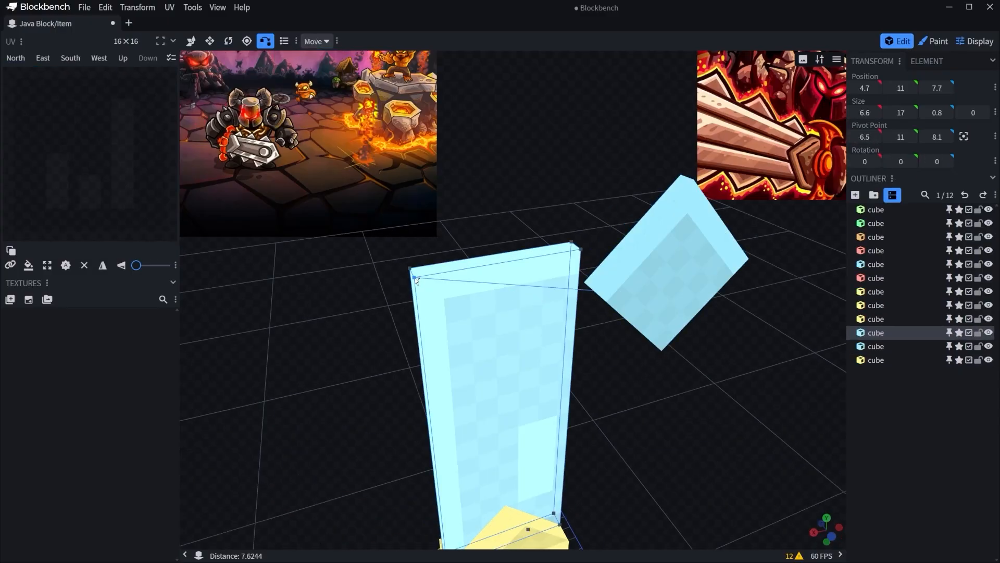
{"action": "left_click", "coordinate": [414, 278]}
Scale the blade tip with Vertex Snap so its other corner meets the blade's opposite upper corner.
{"action": "left_click_drag", "start_coordinate": [672, 283], "coordinate": [590, 294]}
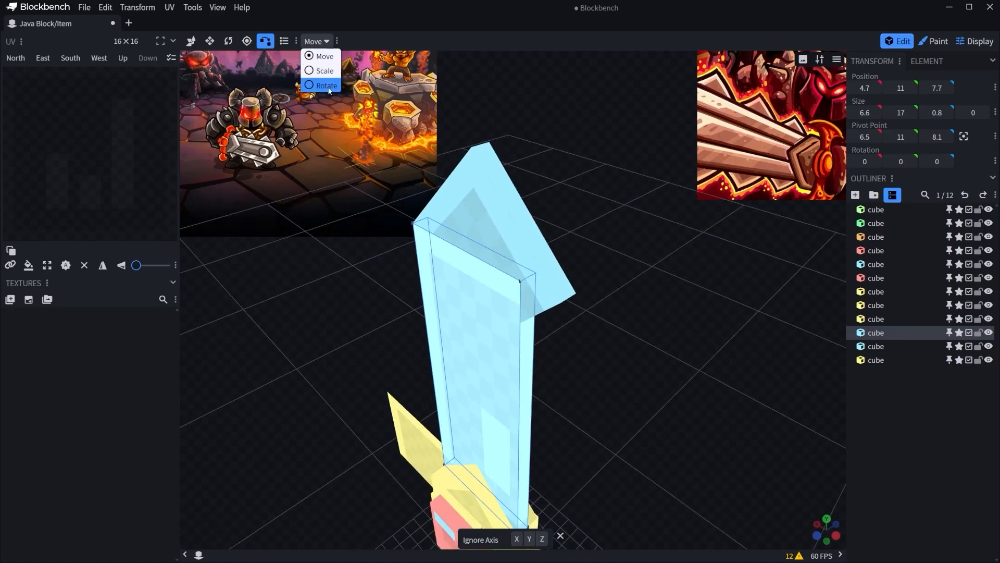
{"action": "left_click", "coordinate": [552, 296]}
{"action": "left_click", "coordinate": [561, 302]}
{"action": "left_click", "coordinate": [523, 337]}
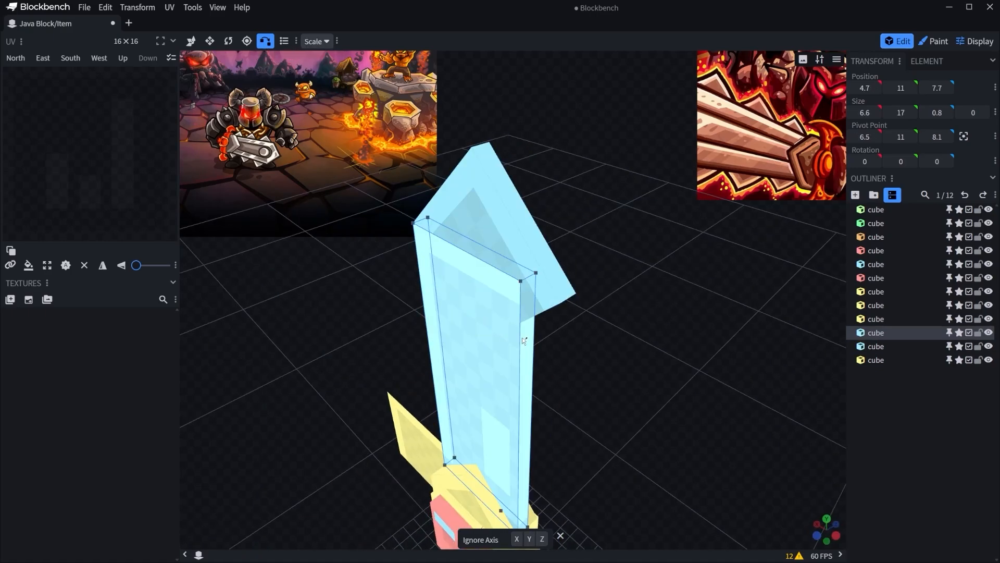
{"action": "left_click", "coordinate": [522, 282]}
{"action": "left_click_drag", "start_coordinate": [632, 268], "coordinate": [729, 233]}
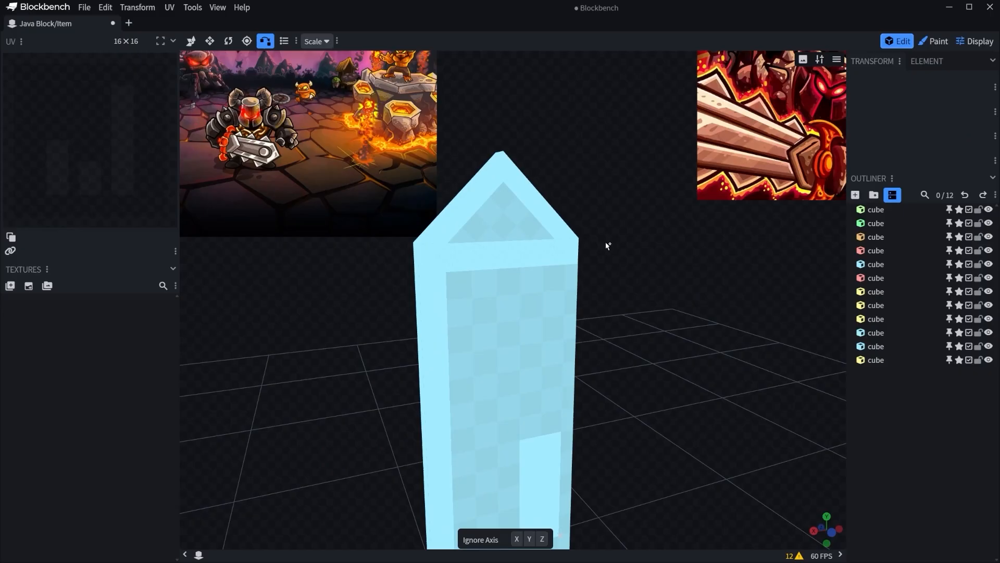
Thin the rotated blade tip slightly from both sides along its depth.
{"action": "scroll", "coordinate": [615, 247], "scroll_direction": "up", "scroll_amount": 5}
{"action": "scroll", "coordinate": [750, 292], "scroll_direction": "down", "scroll_amount": 3}
{"action": "left_click_drag", "start_coordinate": [753, 299], "coordinate": [851, 42]}
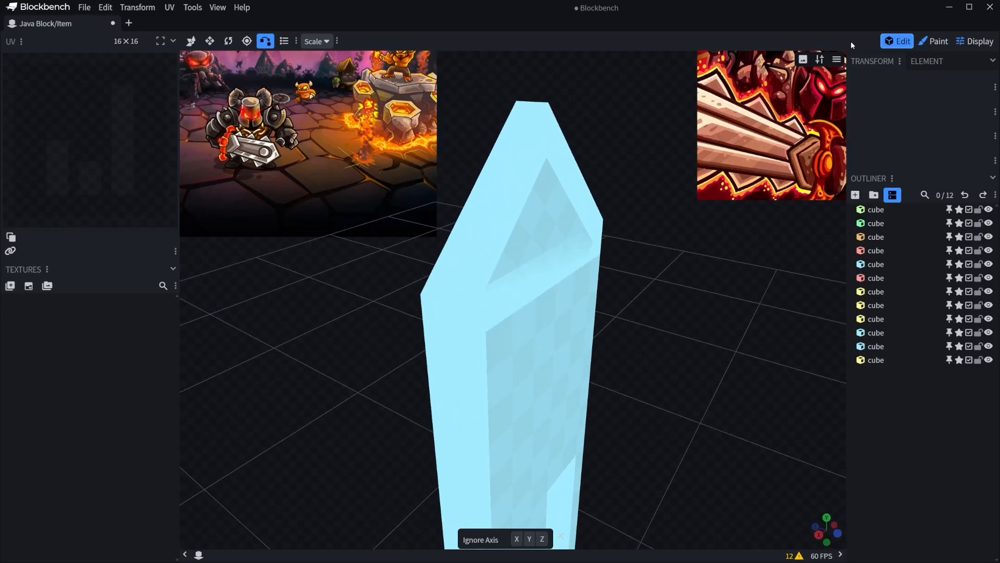
{"action": "left_click", "coordinate": [518, 196]}
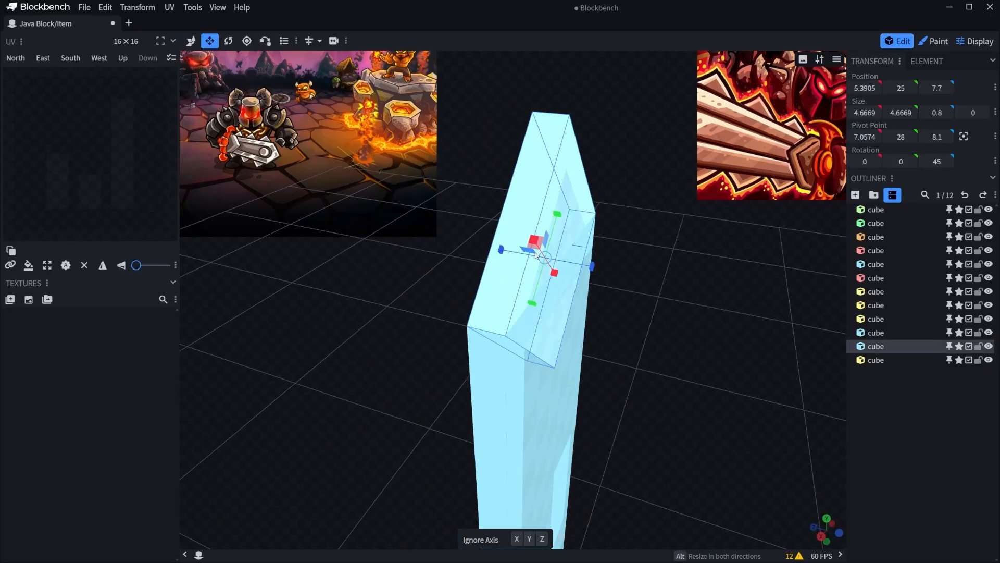
{"action": "left_click_drag", "start_coordinate": [507, 251], "coordinate": [512, 253]}
{"action": "left_click_drag", "start_coordinate": [669, 299], "coordinate": [698, 302]}
{"action": "left_click_drag", "start_coordinate": [611, 265], "coordinate": [605, 264]}
{"action": "left_click", "coordinate": [678, 280]}
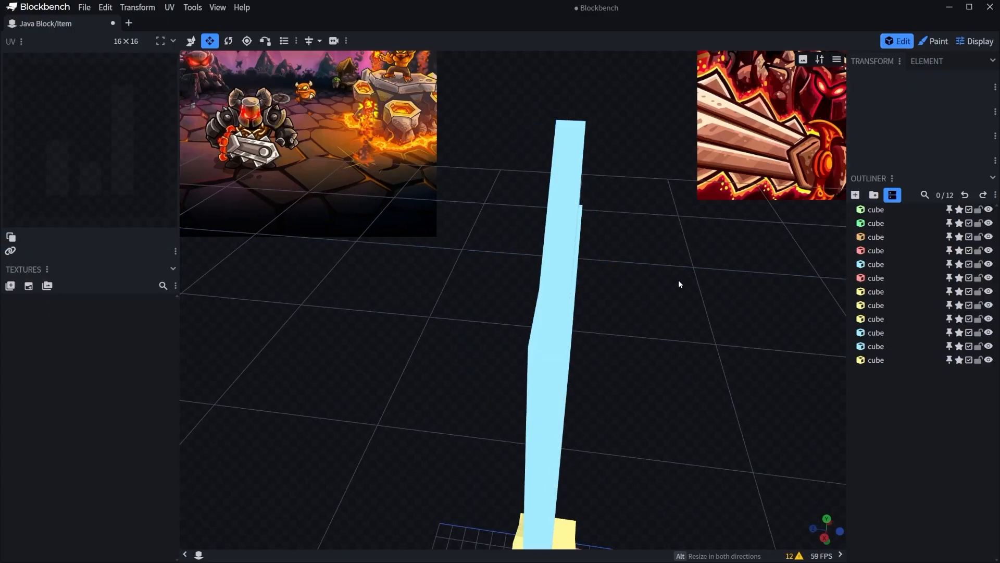
Duplicate the main blade cube and move the copy 11 units sideways to X 15.7.
{"action": "left_click_drag", "start_coordinate": [678, 279], "coordinate": [554, 245]}
{"action": "scroll", "coordinate": [662, 304], "scroll_direction": "down", "scroll_amount": 5}
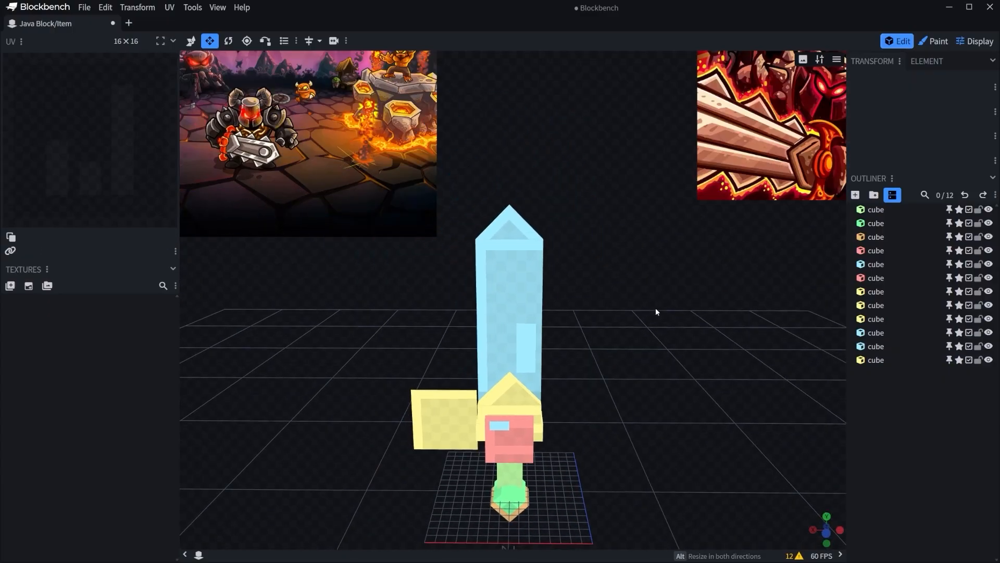
{"action": "mouse_move", "coordinate": [659, 277]}
{"action": "left_mouse_down"}
{"action": "mouse_move", "coordinate": [547, 286]}
{"action": "mouse_move", "coordinate": [734, 286]}
{"action": "mouse_move", "coordinate": [695, 297]}
{"action": "mouse_move", "coordinate": [658, 291]}
{"action": "left_mouse_up"}
{"action": "scroll", "coordinate": [658, 290], "scroll_direction": "up", "scroll_amount": 3}
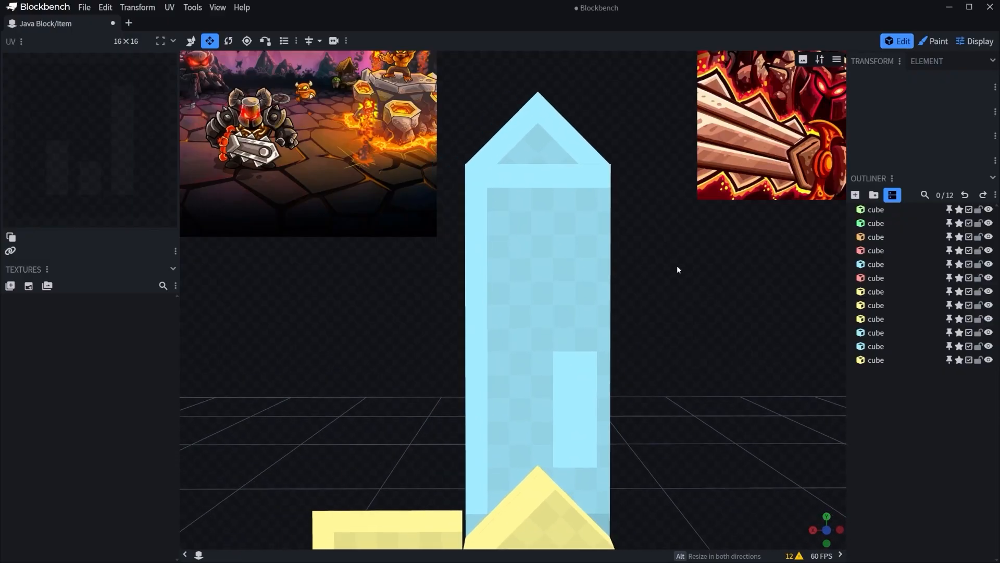
{"action": "left_click", "coordinate": [573, 255]}
{"action": "right_click", "coordinate": [561, 248]}
{"action": "left_click", "coordinate": [578, 287]}
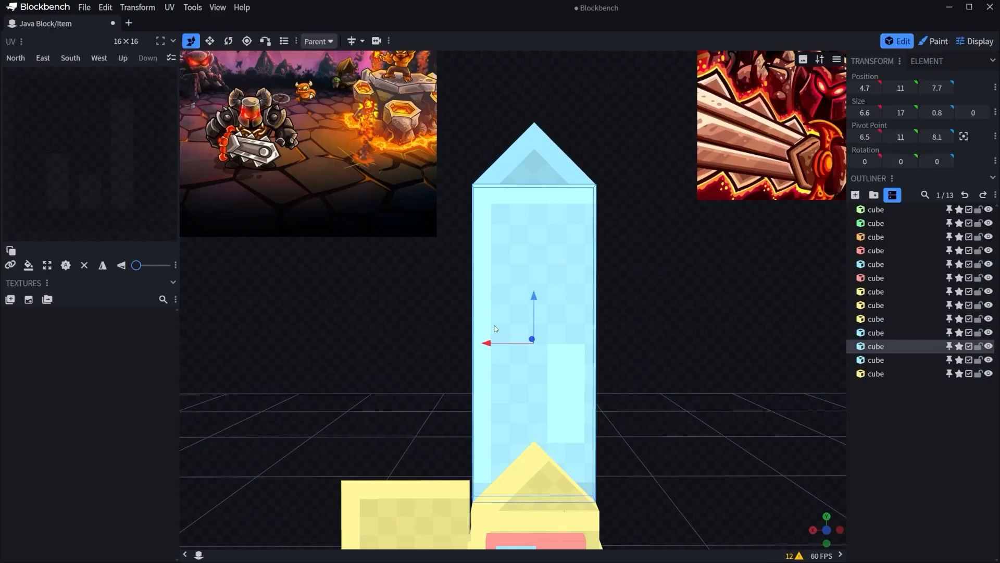
{"action": "left_click_drag", "start_coordinate": [490, 345], "coordinate": [292, 339]}
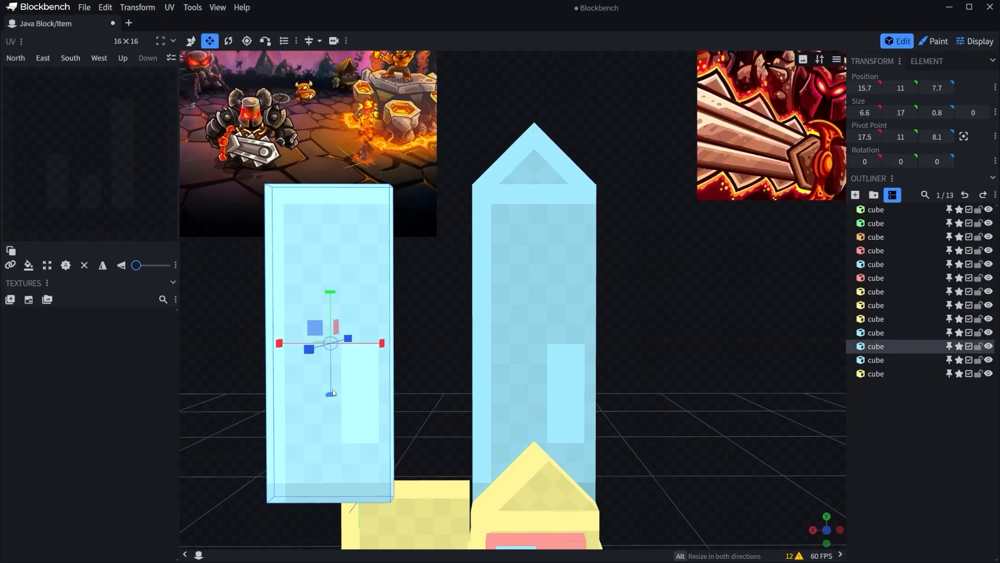
Shrink the blade copy to 2.6 wide and 3 high, centre its pivot, and rotate it 45 degrees about Z.
{"action": "left_click_drag", "start_coordinate": [333, 393], "coordinate": [358, 106]}
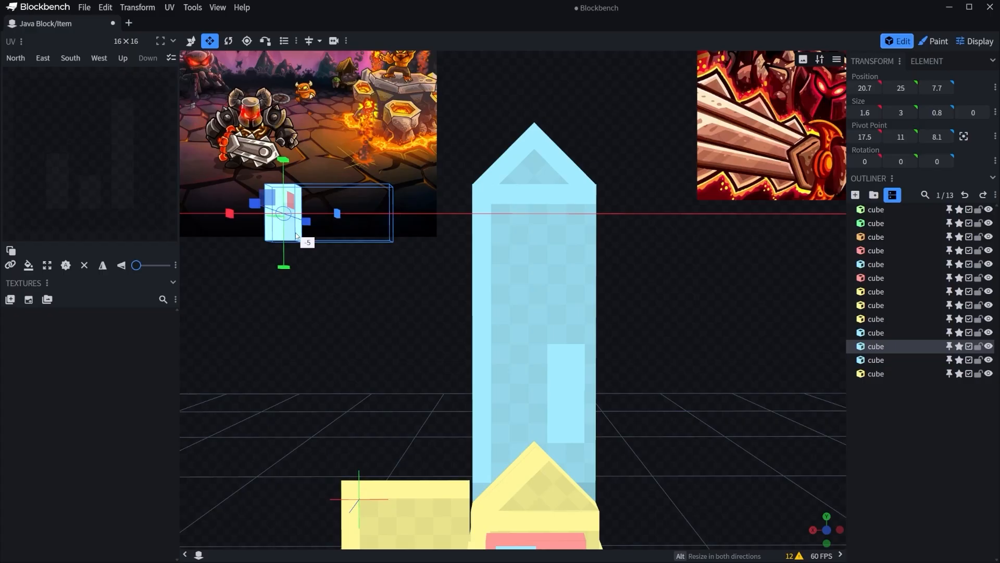
{"action": "left_click_drag", "start_coordinate": [314, 232], "coordinate": [315, 233]}
{"action": "left_click_drag", "start_coordinate": [380, 314], "coordinate": [458, 320]}
{"action": "key", "text": "r"}
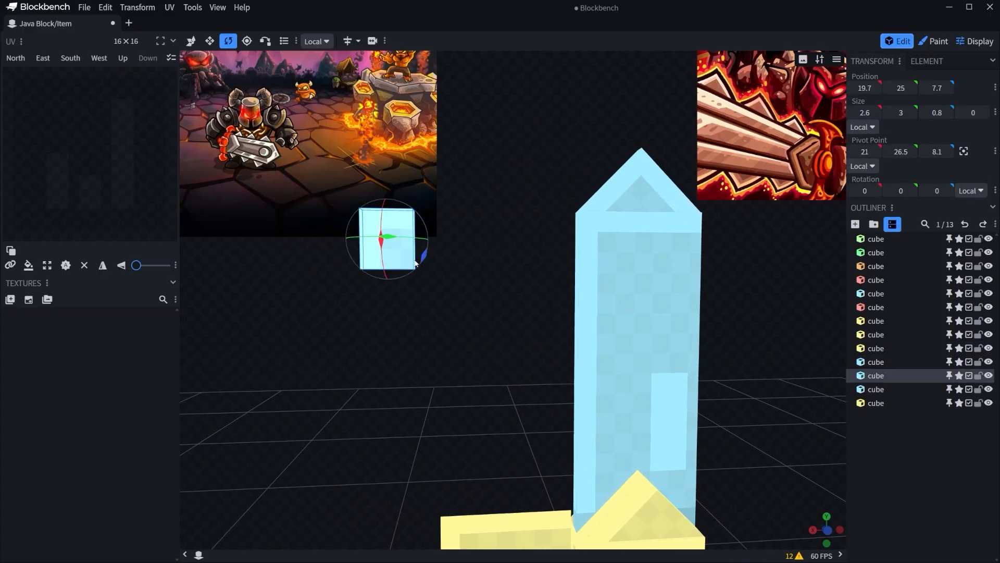
{"action": "left_click_drag", "start_coordinate": [417, 263], "coordinate": [422, 256]}
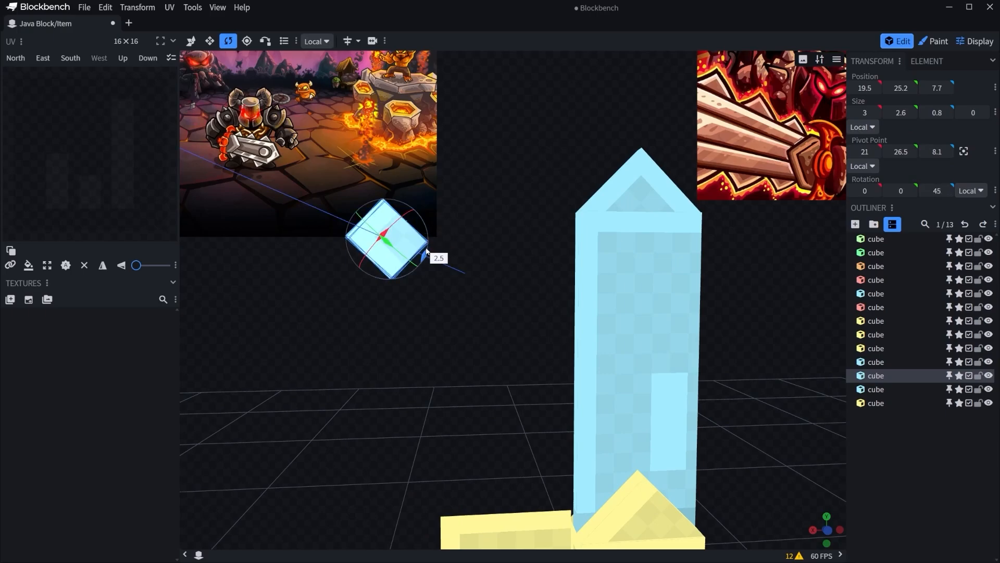
{"action": "left_click_drag", "start_coordinate": [426, 251], "coordinate": [426, 251]}
Move the small diamond cube onto the blade's side edge at X 9.5 and set its height to 3.
{"action": "key", "text": "v"}
{"action": "left_click_drag", "start_coordinate": [543, 251], "coordinate": [543, 251]}
{"action": "left_click_drag", "start_coordinate": [501, 275], "coordinate": [489, 278]}
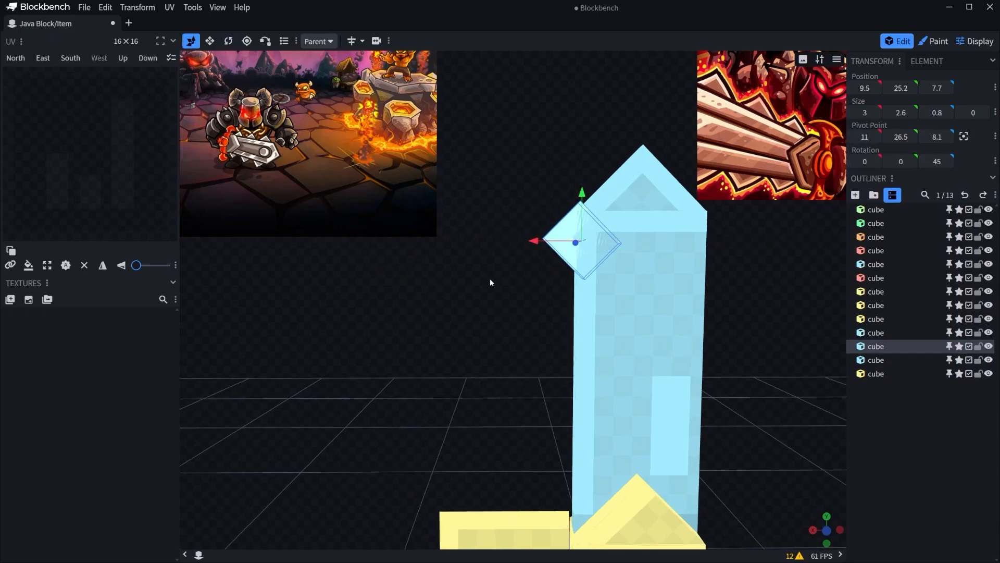
{"action": "right_click_drag", "start_coordinate": [490, 279], "coordinate": [421, 279]}
{"action": "key", "text": "s"}
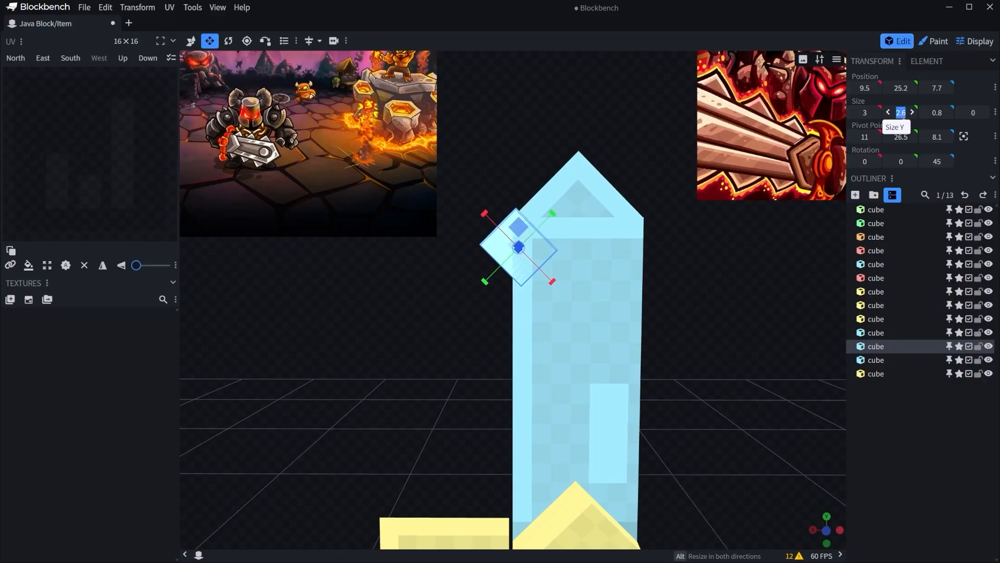
Adjust the tooth's place on the blade edge to X 9.9, Y 23.8.
{"action": "key", "text": "v"}
{"action": "scroll", "coordinate": [593, 238], "scroll_direction": "up", "scroll_amount": 3}
{"action": "left_click_drag", "start_coordinate": [526, 175], "coordinate": [527, 217]}
{"action": "left_click_drag", "start_coordinate": [490, 257], "coordinate": [478, 261]}
{"action": "scroll", "coordinate": [479, 185], "scroll_direction": "up", "scroll_amount": 2}
{"action": "left_click", "coordinate": [488, 184]}
{"action": "left_click_drag", "start_coordinate": [489, 184], "coordinate": [579, 286]}
Thin the tooth to a depth of 0.6, centred on the blade at Z 7.8.
{"action": "left_click", "coordinate": [579, 286]}
{"action": "key", "text": "s"}
{"action": "left_click_drag", "start_coordinate": [739, 283], "coordinate": [621, 294]}
{"action": "left_click", "coordinate": [712, 292]}
{"action": "left_click_drag", "start_coordinate": [712, 292], "coordinate": [581, 229]}
Duplicate the tooth twice down the blade's edge, placing the copies at Y 18.8 and Y 14.8.
{"action": "right_click_drag", "start_coordinate": [391, 385], "coordinate": [365, 336]}
{"action": "scroll", "coordinate": [365, 339], "scroll_direction": "down", "scroll_amount": 3}
{"action": "left_click", "coordinate": [509, 264]}
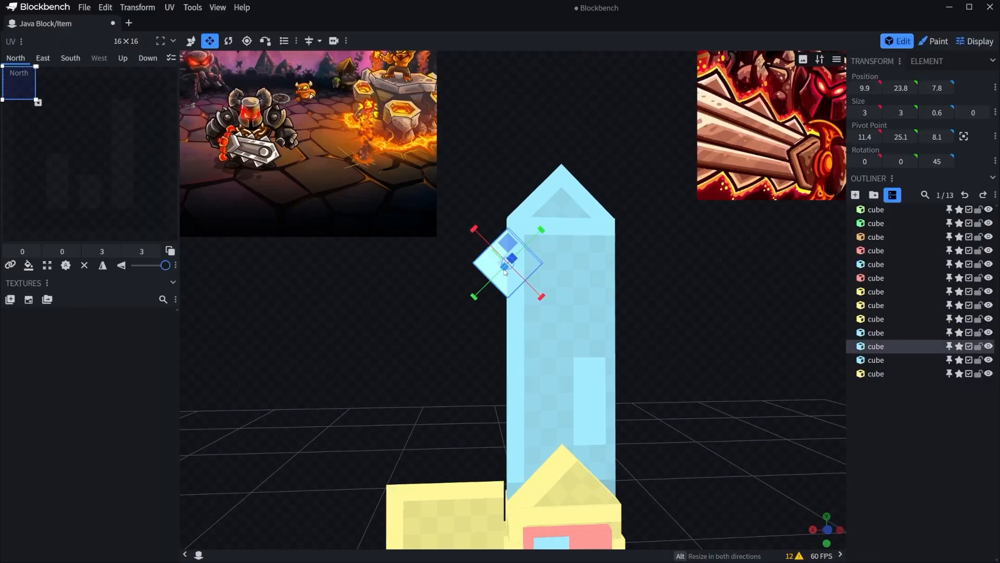
{"action": "right_click", "coordinate": [495, 268]}
{"action": "left_click", "coordinate": [513, 304]}
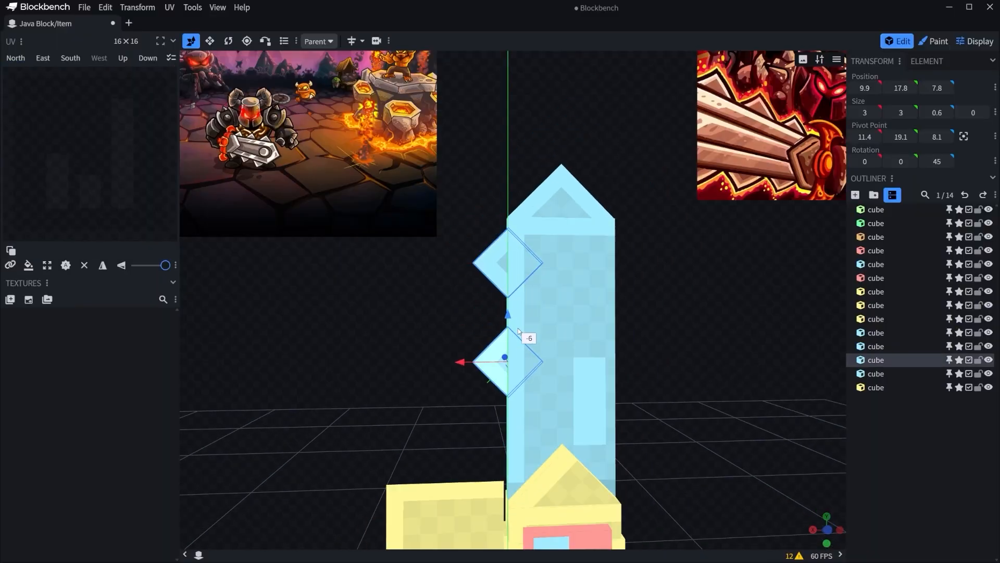
{"action": "left_click_drag", "start_coordinate": [519, 330], "coordinate": [519, 378]}
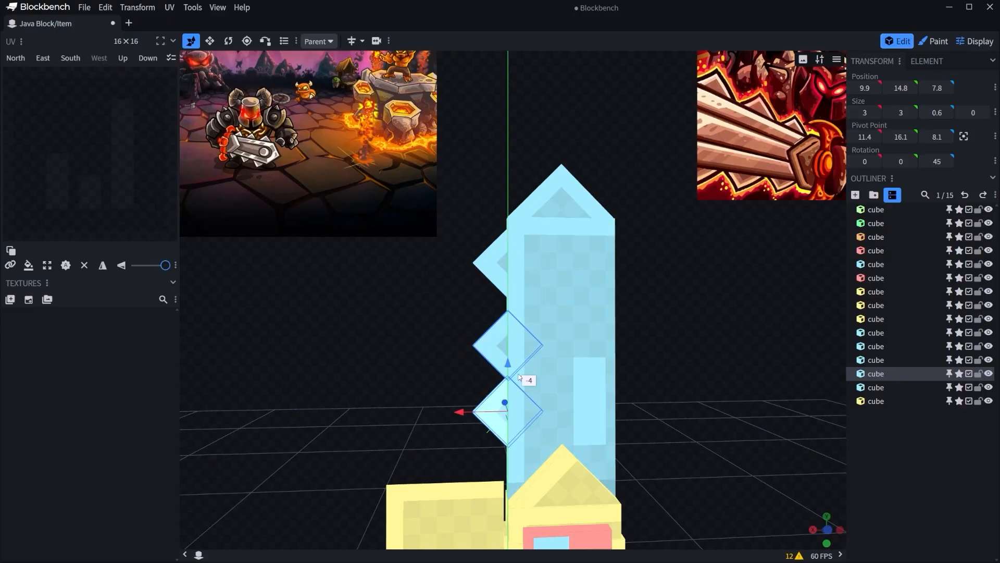
Lower the topmost tooth to Y 22.8 to even out the spacing between the blade's teeth.
{"action": "left_click", "coordinate": [446, 383]}
{"action": "scroll", "coordinate": [446, 383], "scroll_direction": "down", "scroll_amount": 2}
{"action": "left_click", "coordinate": [493, 333]}
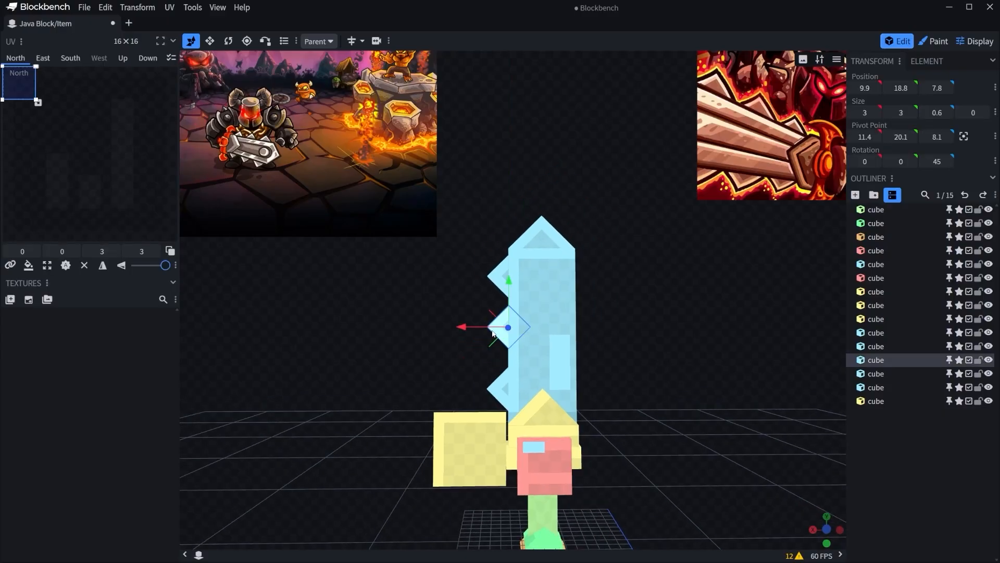
{"action": "left_click", "coordinate": [454, 282]}
{"action": "scroll", "coordinate": [453, 282], "scroll_direction": "down", "scroll_amount": 2}
{"action": "right_click_drag", "start_coordinate": [453, 283], "coordinate": [438, 213]}
{"action": "left_click", "coordinate": [487, 213]}
{"action": "left_click_drag", "start_coordinate": [494, 165], "coordinate": [495, 174]}
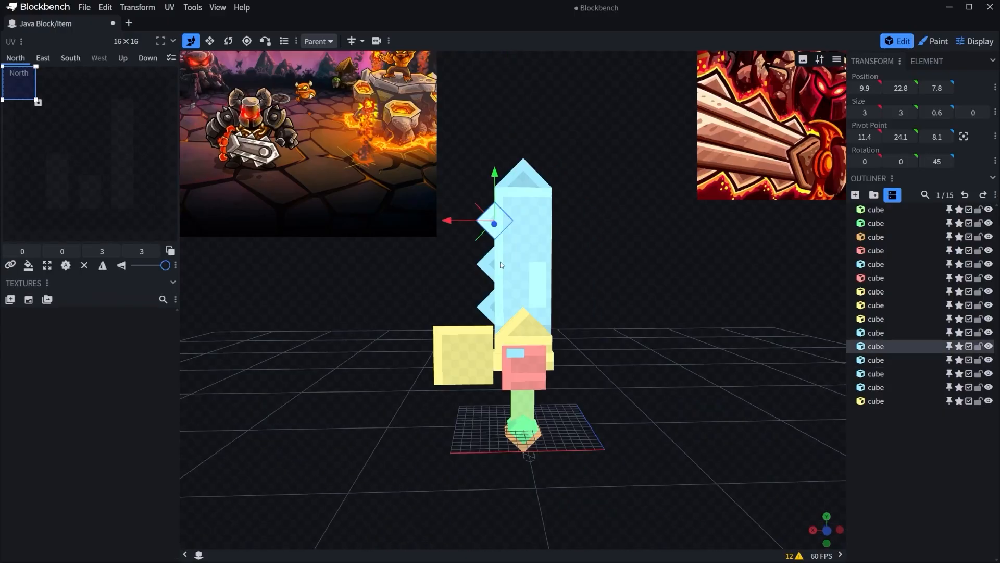
Select the teeth along the blade's edge and isolate them from the rest of the model.
{"action": "left_click", "coordinate": [470, 240]}
{"action": "left_click", "coordinate": [488, 221]}
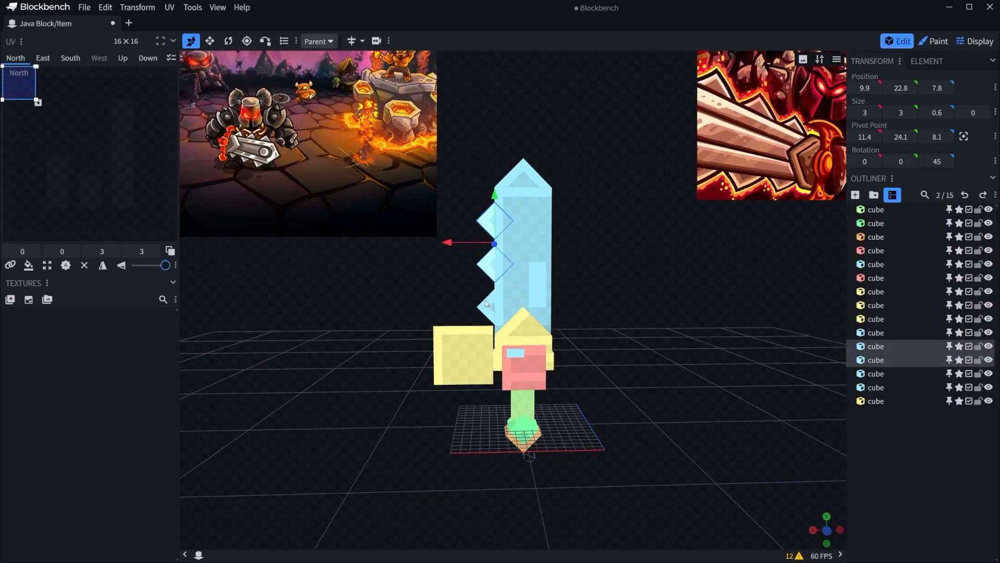
{"action": "right_click", "coordinate": [476, 334]}
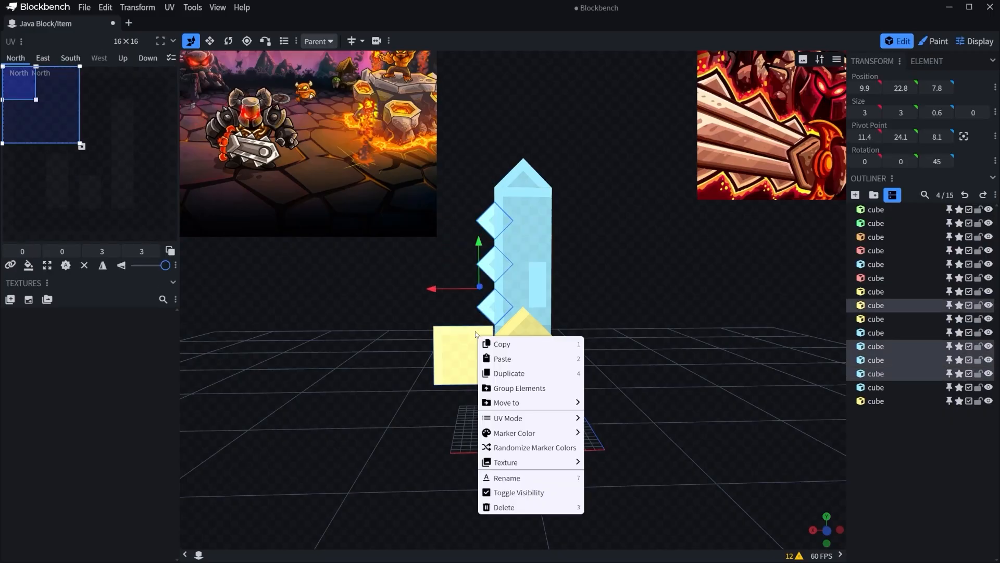
{"action": "left_click", "coordinate": [504, 359]}
{"action": "key", "text": "ctrl+m"}
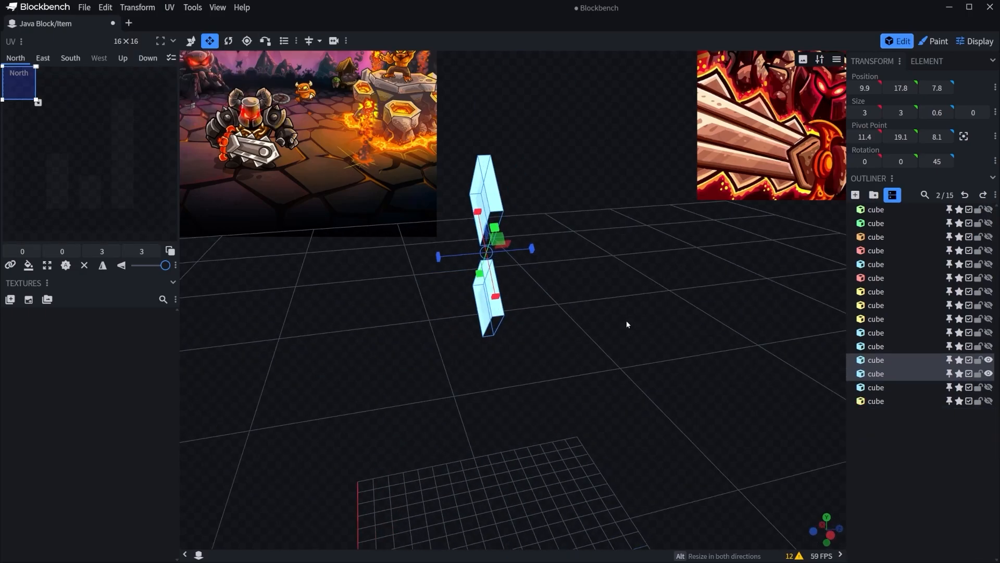
Remove the Up face from all three teeth and show the whole model again.
{"action": "left_click", "coordinate": [469, 151], "text": "shift"}
{"action": "key", "text": "d"}
{"action": "left_click_drag", "start_coordinate": [639, 276], "coordinate": [547, 297]}
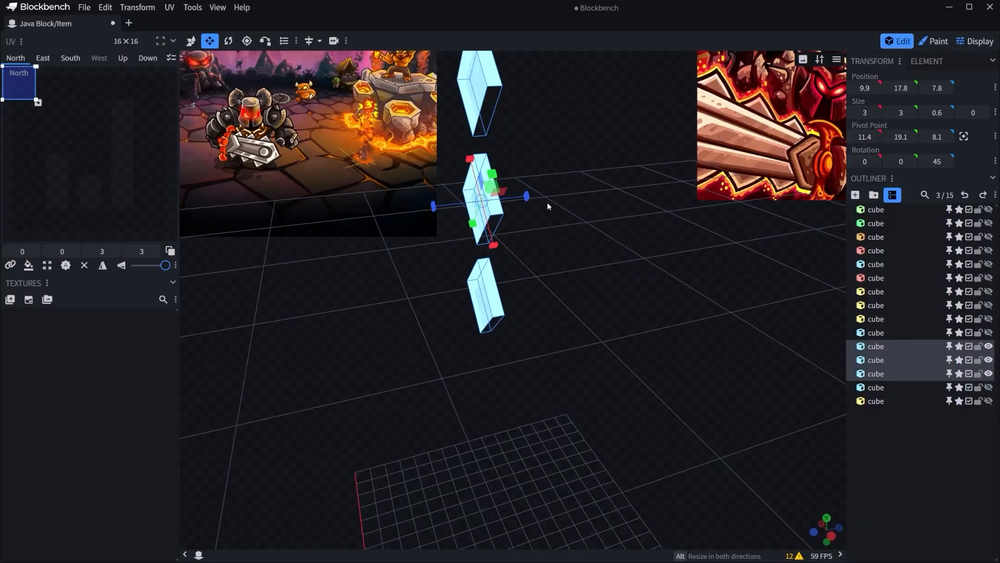
{"action": "key", "text": "f"}
{"action": "left_click", "coordinate": [529, 202]}
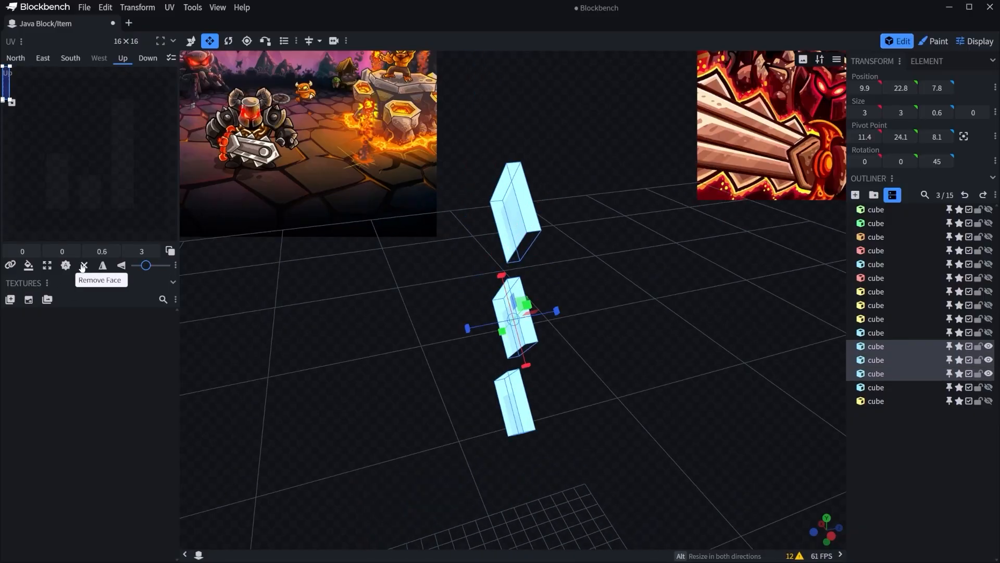
{"action": "left_click", "coordinate": [372, 301]}
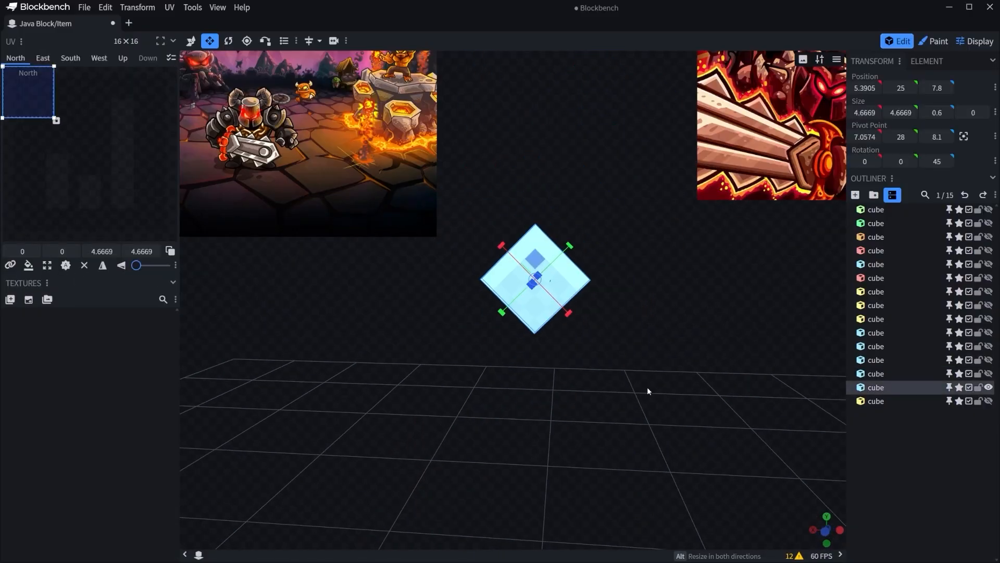
Isolate the rotated cube at the blade's tip, remove its West face and show the whole model again.
{"action": "left_click_drag", "start_coordinate": [648, 390], "coordinate": [607, 367]}
{"action": "left_click", "coordinate": [532, 301]}
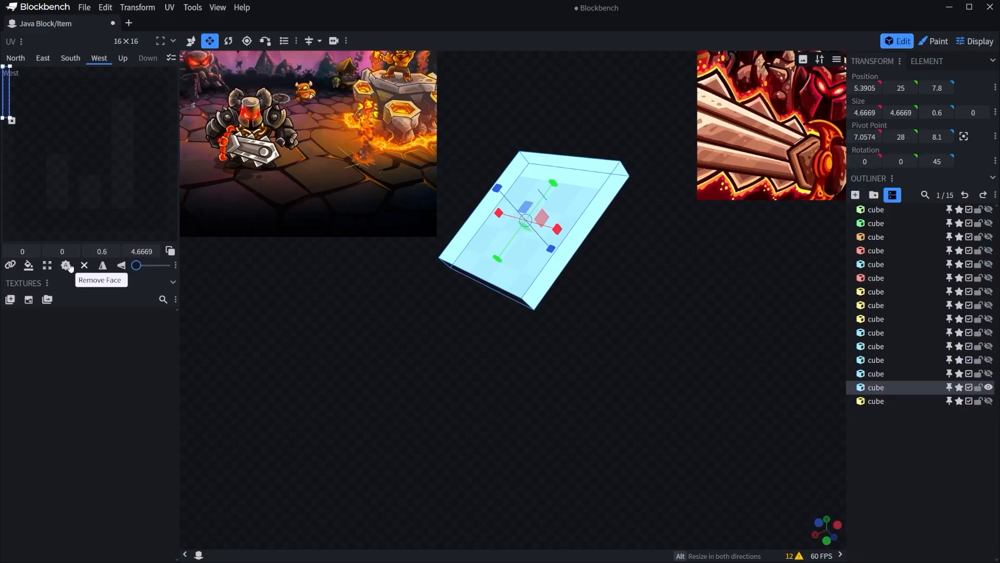
{"action": "left_click", "coordinate": [85, 266]}
{"action": "left_click_drag", "start_coordinate": [657, 339], "coordinate": [705, 407]}
{"action": "key", "text": "d"}
{"action": "scroll", "coordinate": [704, 405], "scroll_direction": "down", "scroll_amount": 4}
{"action": "right_click_drag", "start_coordinate": [701, 405], "coordinate": [688, 299]}
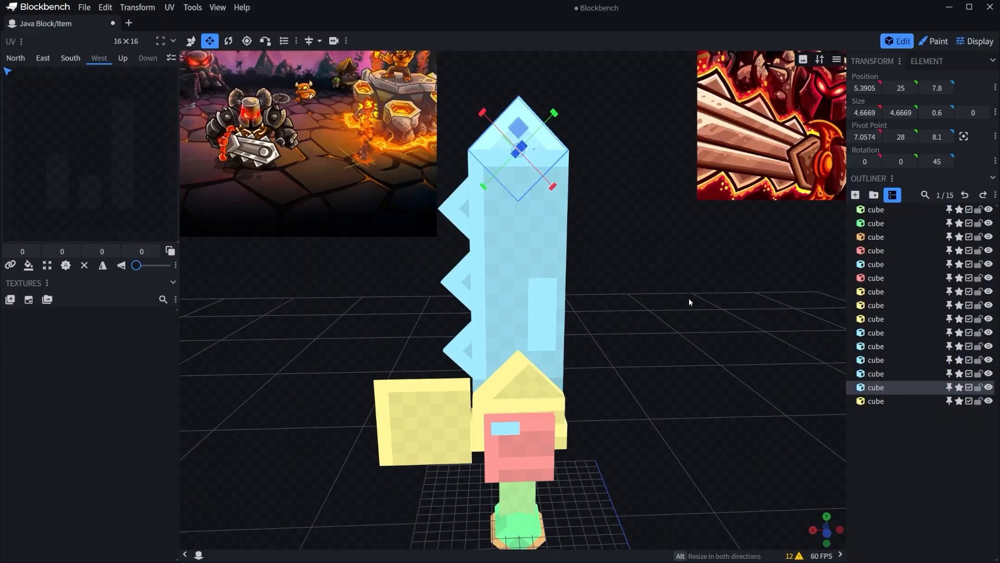
Isolate a cube at the sword's guard to inspect its faces, restore the full model and clear the selection.
{"action": "left_click_drag", "start_coordinate": [615, 385], "coordinate": [634, 365]}
{"action": "left_click", "coordinate": [569, 417]}
{"action": "key", "text": "d"}
{"action": "left_click_drag", "start_coordinate": [594, 404], "coordinate": [940, 417]}
{"action": "key", "text": "d"}
{"action": "left_click_drag", "start_coordinate": [823, 416], "coordinate": [703, 391]}
{"action": "left_click", "coordinate": [702, 387]}
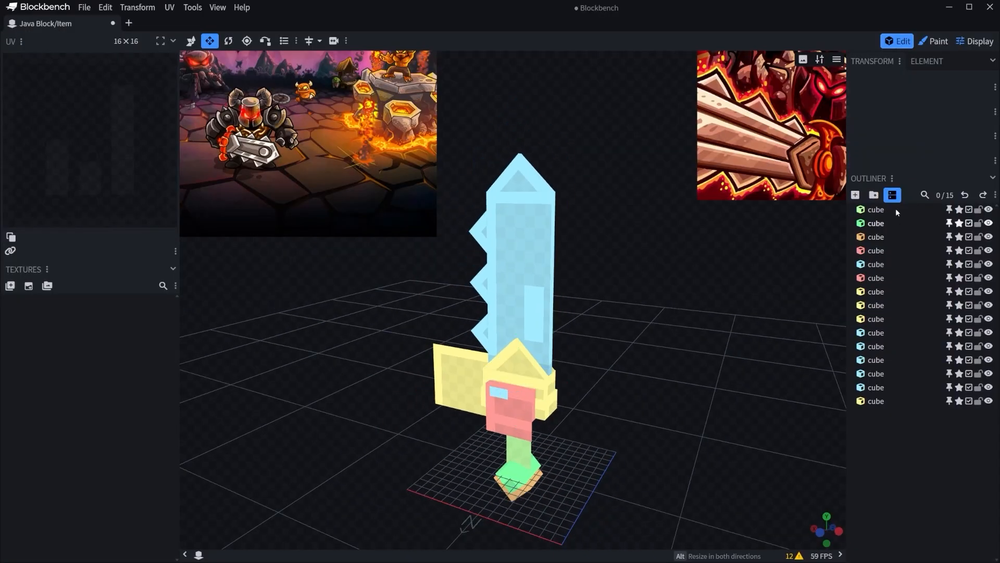
Put all the sword's cubes into one group and rename the group as all.
{"action": "left_click", "coordinate": [895, 209]}
{"action": "left_click", "coordinate": [878, 400], "text": "shift"}
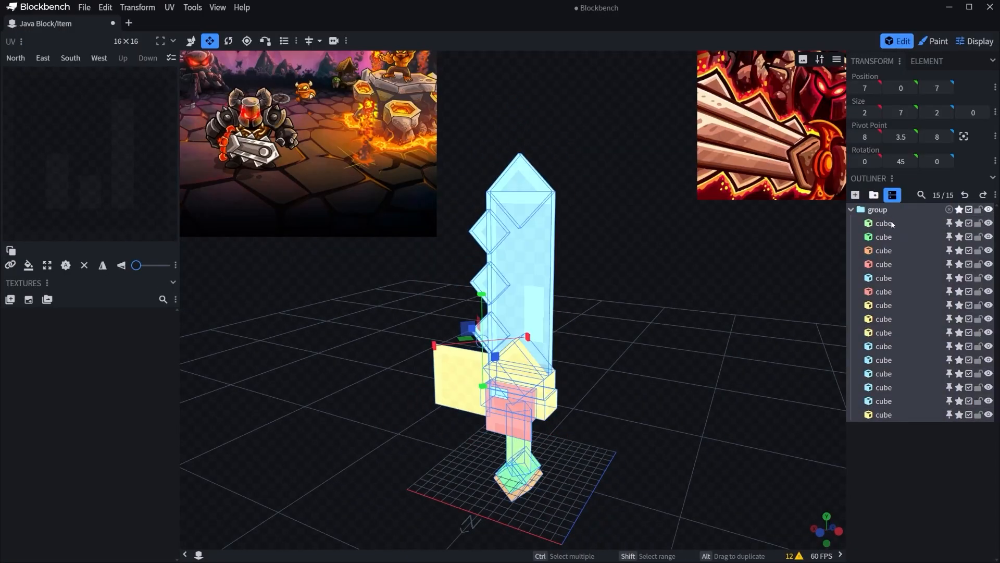
{"action": "right_click", "coordinate": [885, 211]}
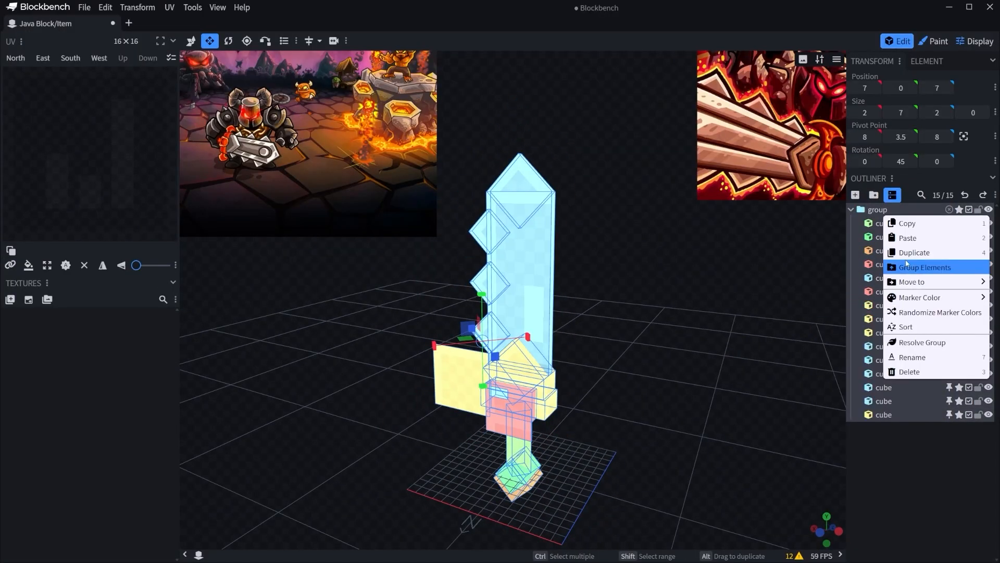
{"action": "left_click", "coordinate": [907, 358]}
{"action": "type", "text": "all"}
{"action": "key", "text": "Return"}
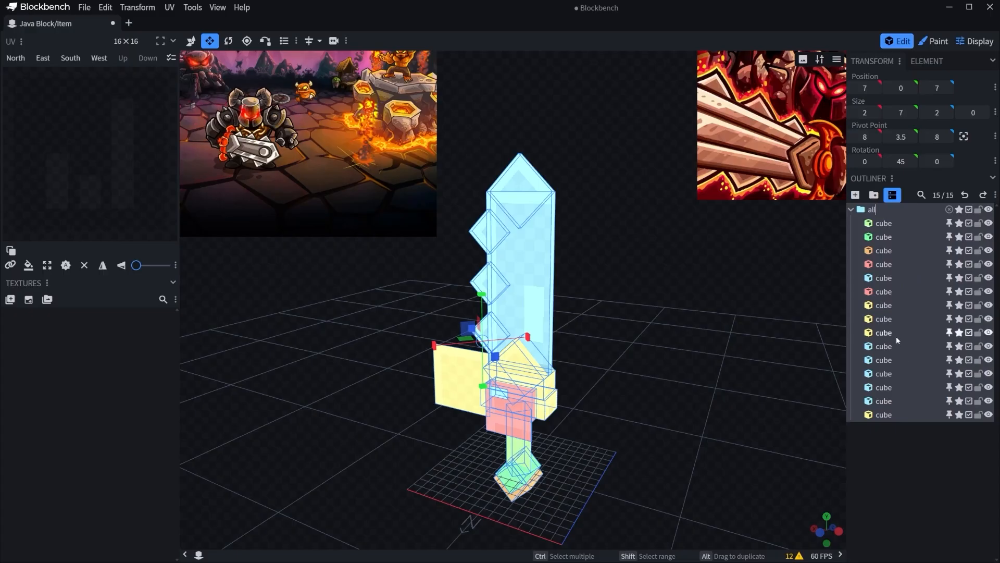
{"action": "left_click", "coordinate": [807, 233]}
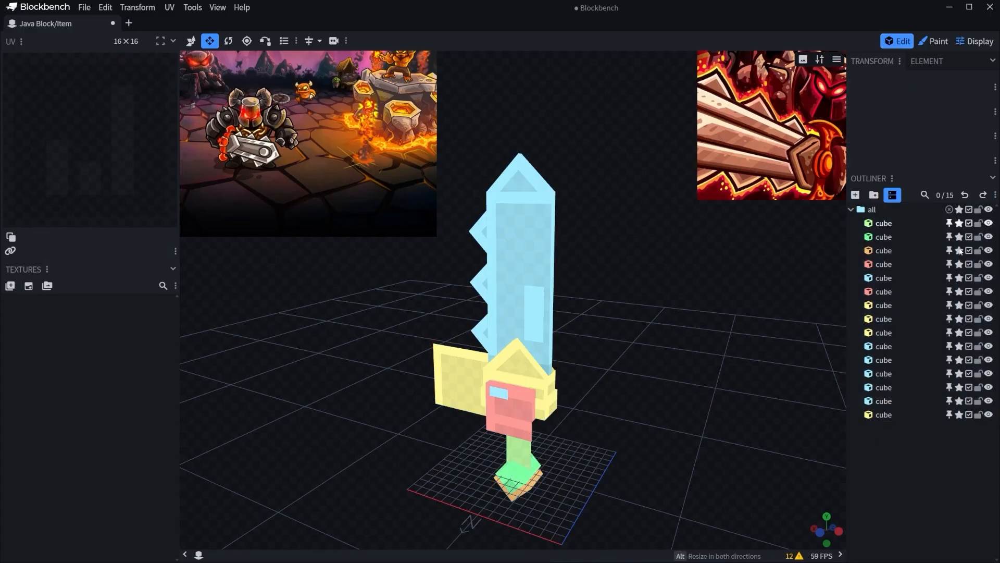
{"action": "left_click_drag", "start_coordinate": [606, 290], "coordinate": [639, 275]}
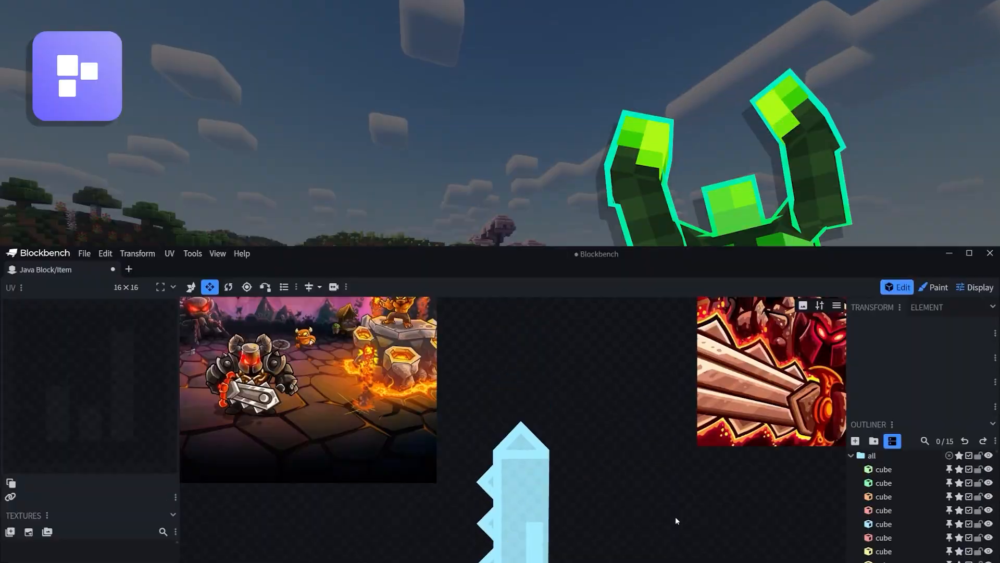